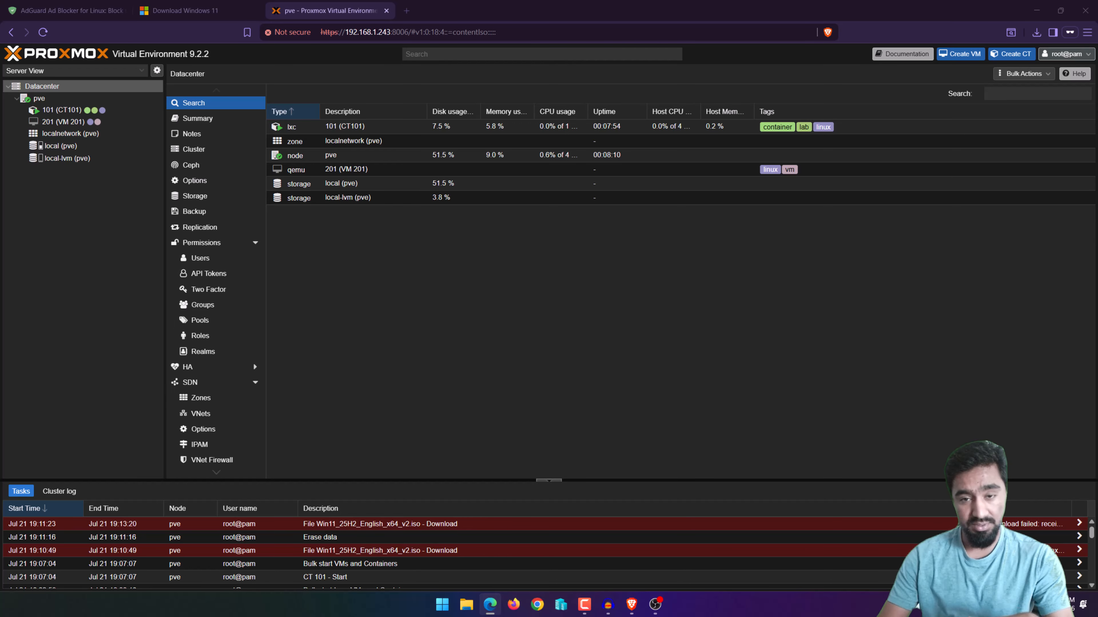
- On Microsoft's Windows 11 download page, select the x64 disk image in English and generate its 64-bit download link
left_click(190, 17)
scroll(181, 201, "up", 10)
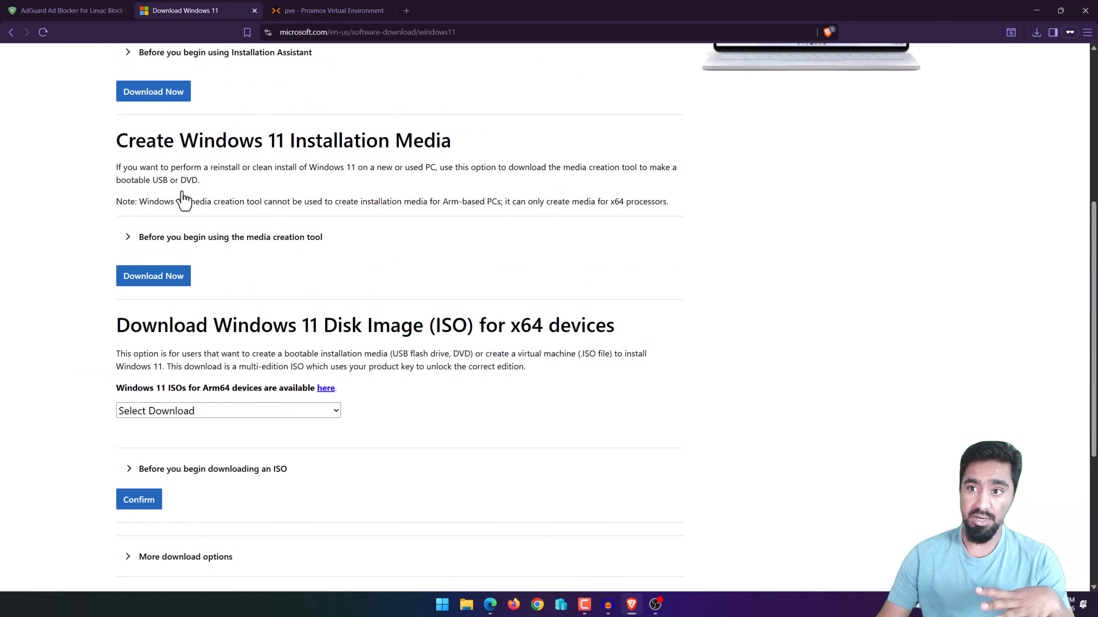
scroll(215, 179, "down", 8)
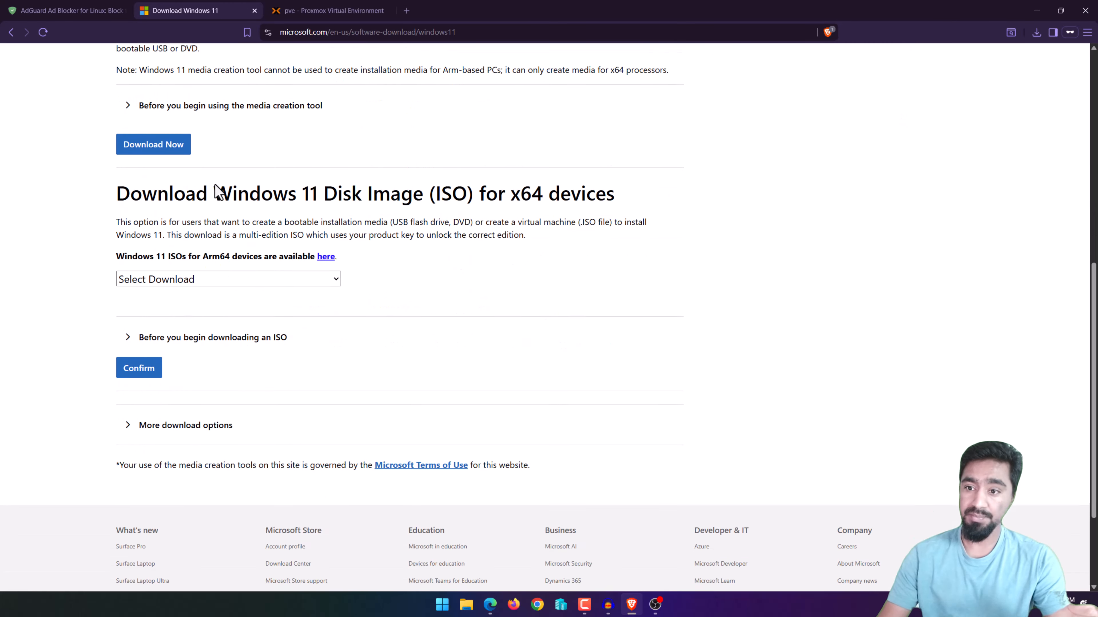
left_click(143, 251)
left_click(173, 283)
left_click(158, 341)
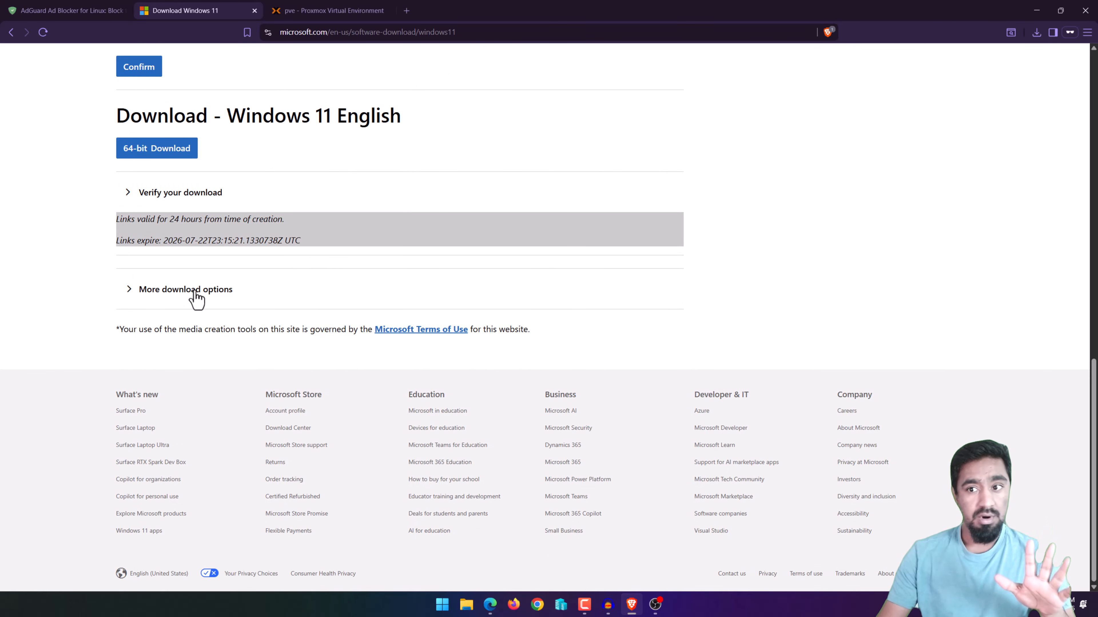
- In Proxmox, check the usage summary of the local (pve) storage and return to its ISO images
left_click(333, 10)
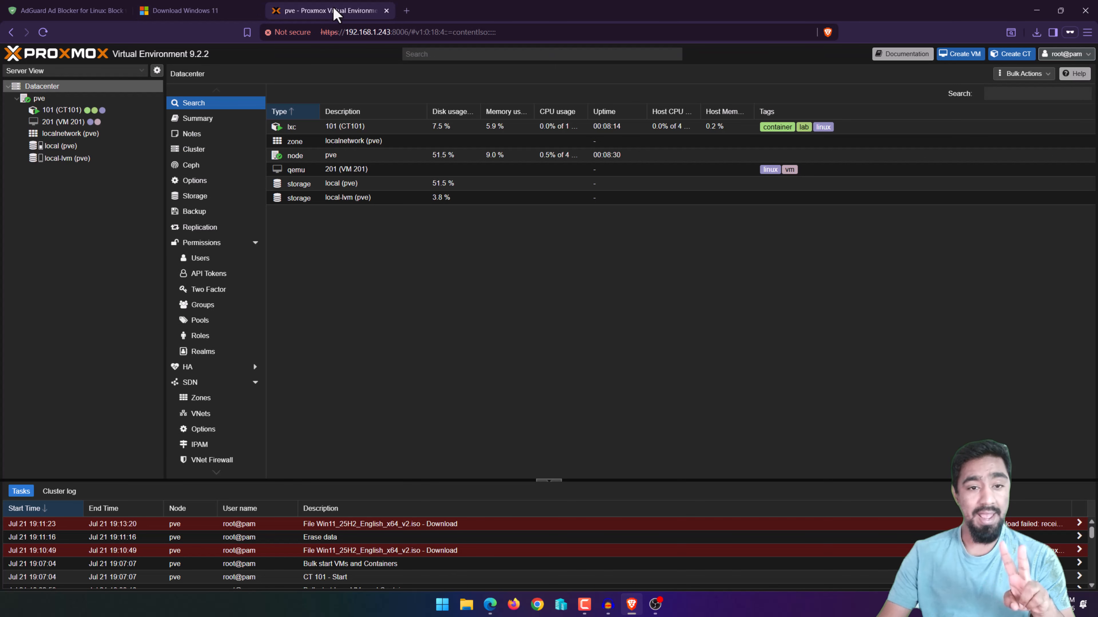
left_click(57, 147)
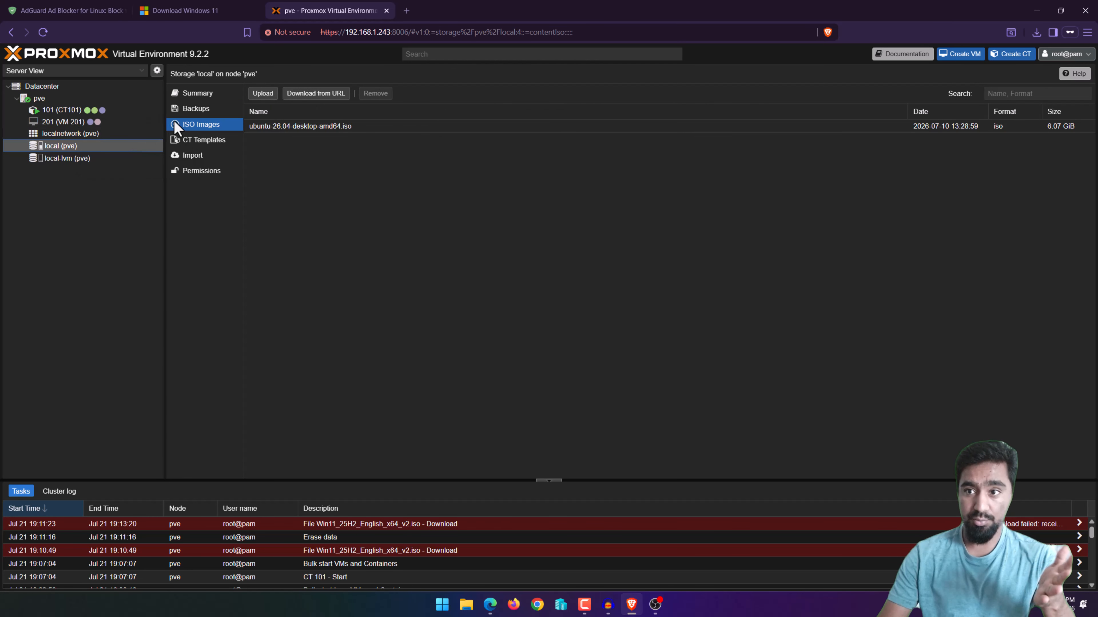
left_click(192, 94)
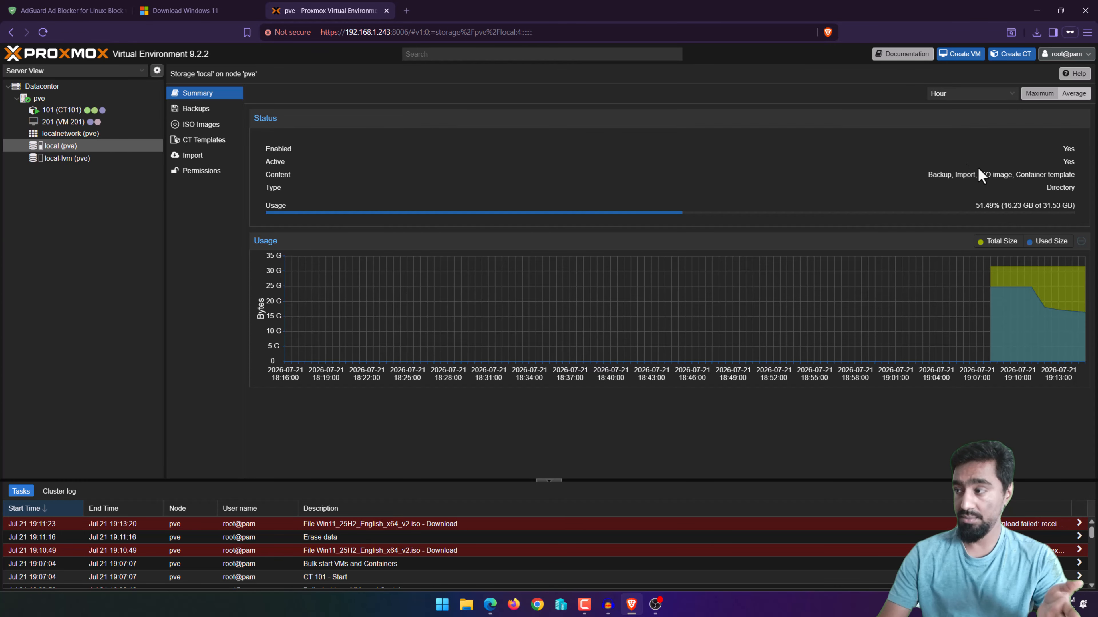
left_click(195, 129)
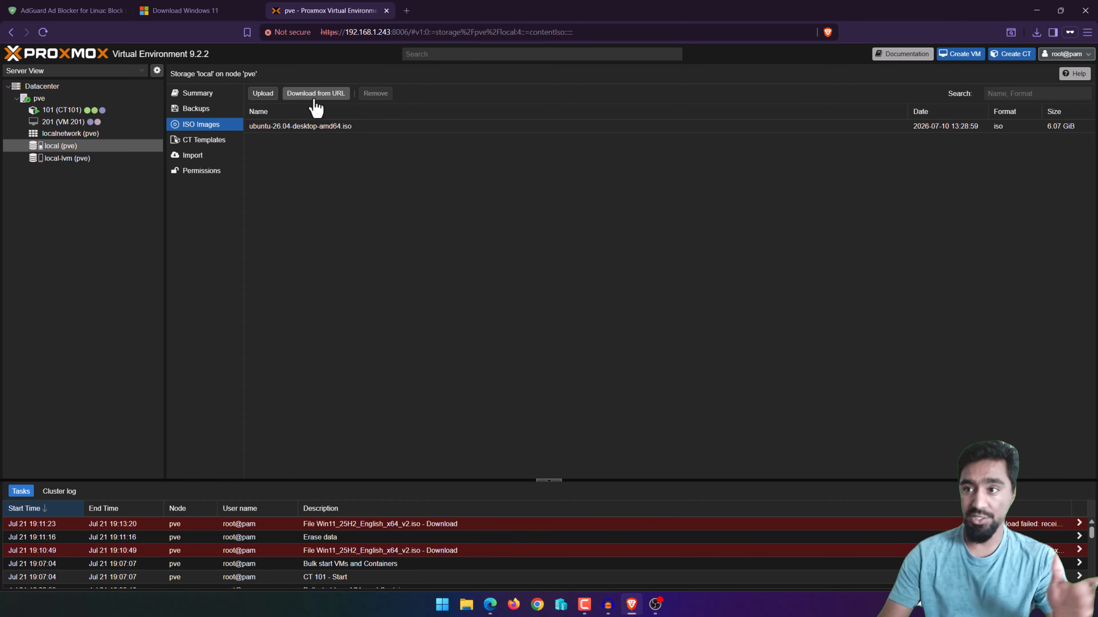
- Copy the download link of the 64-bit Windows 11 ISO from a started browser download and cancel that download
left_click(203, 18)
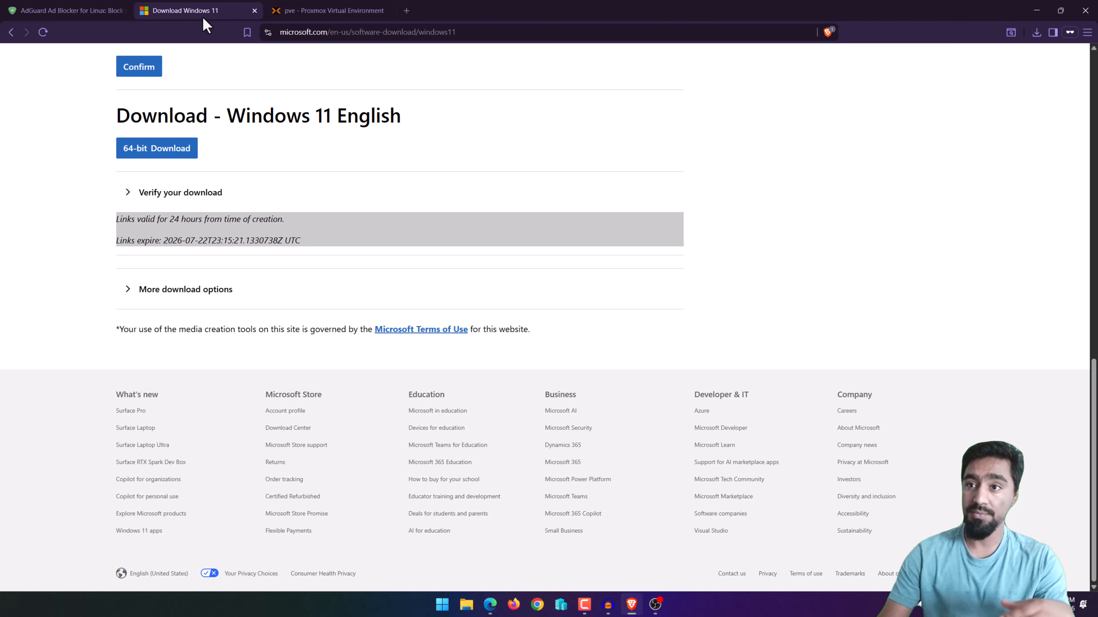
left_click(164, 152)
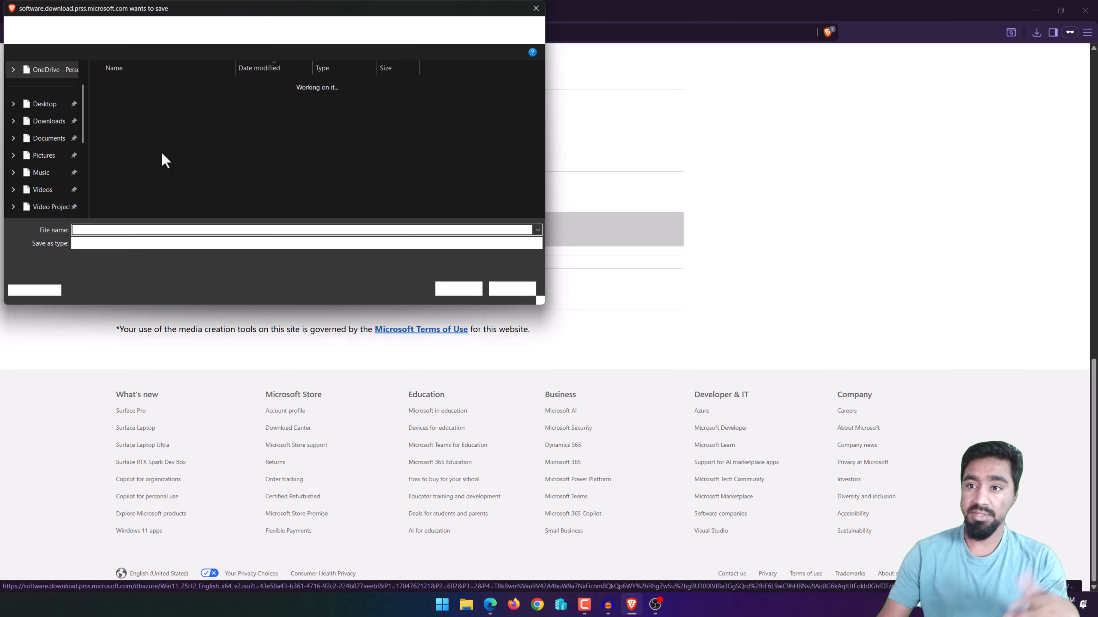
left_click(461, 290)
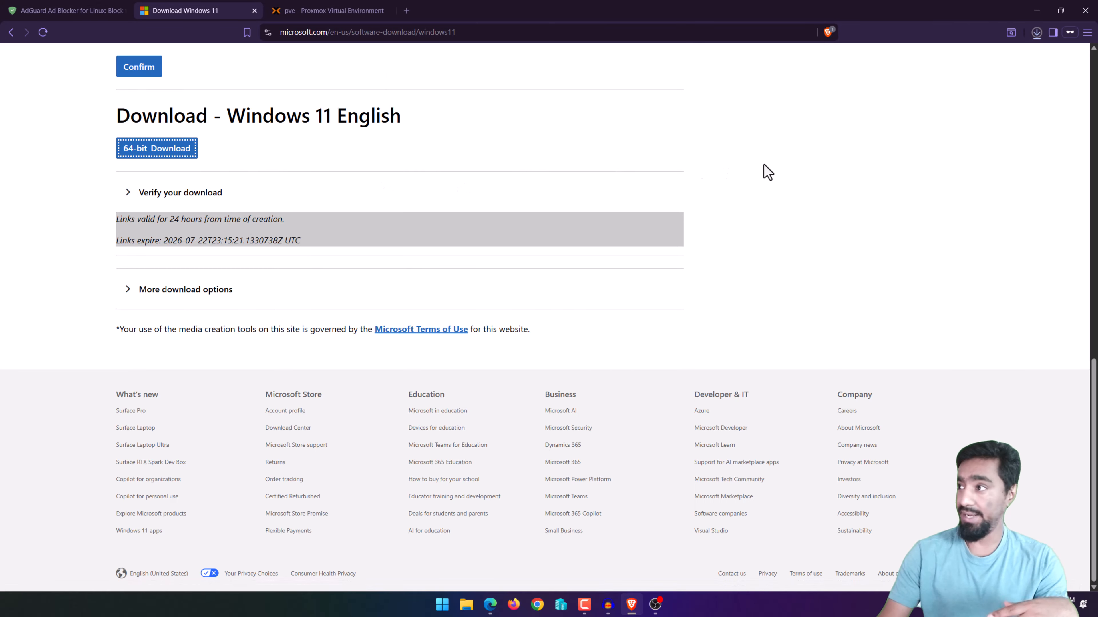
left_click(1037, 32)
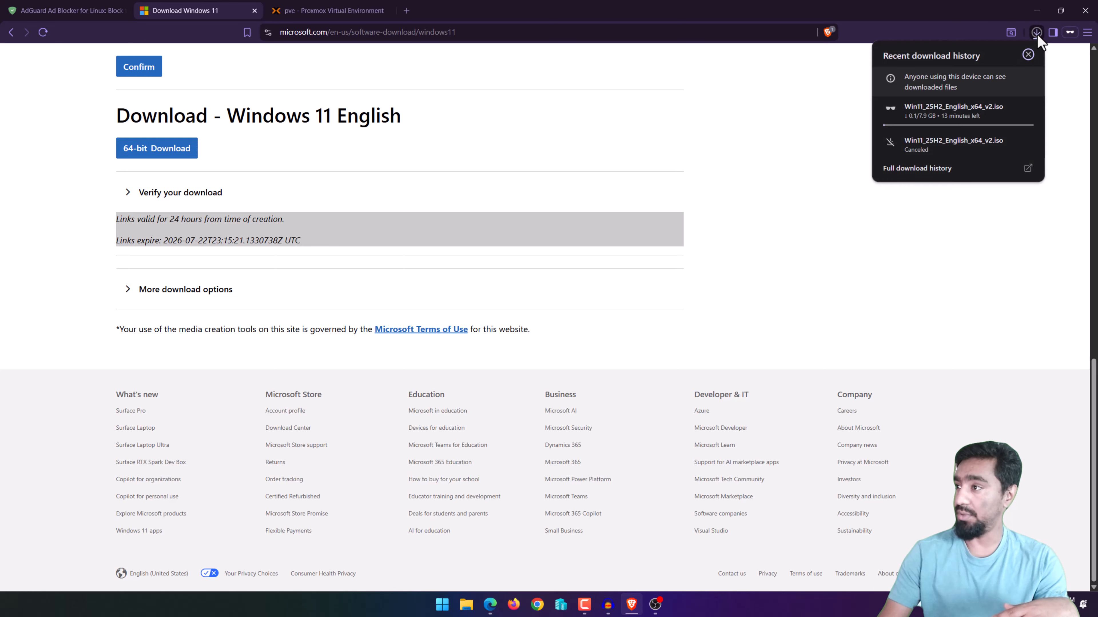
right_click(935, 113)
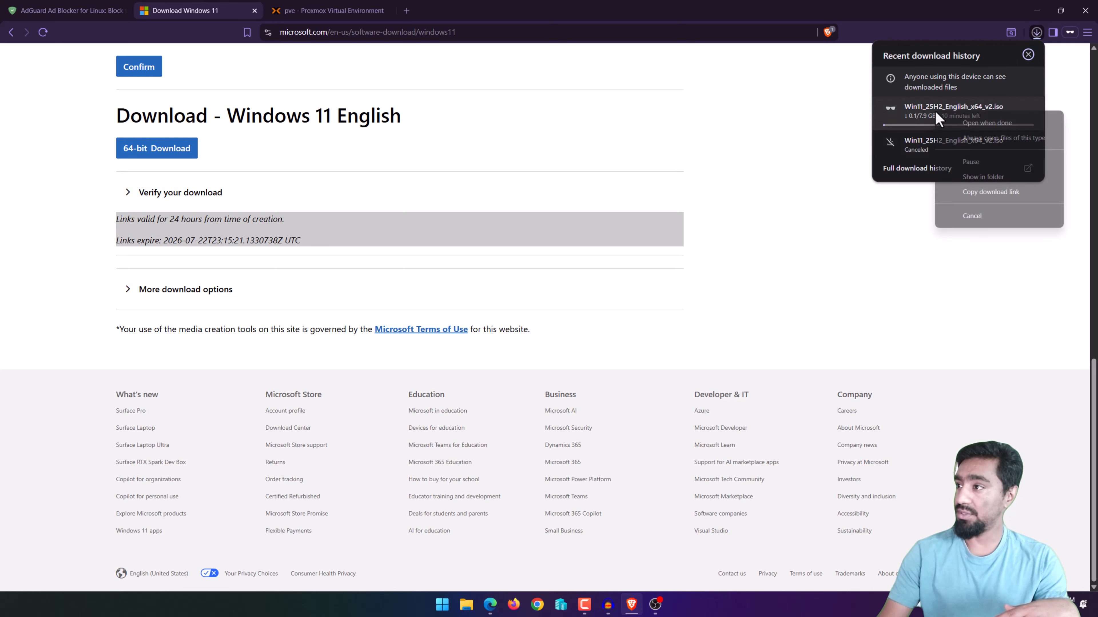
left_click(970, 194)
left_click(1026, 108)
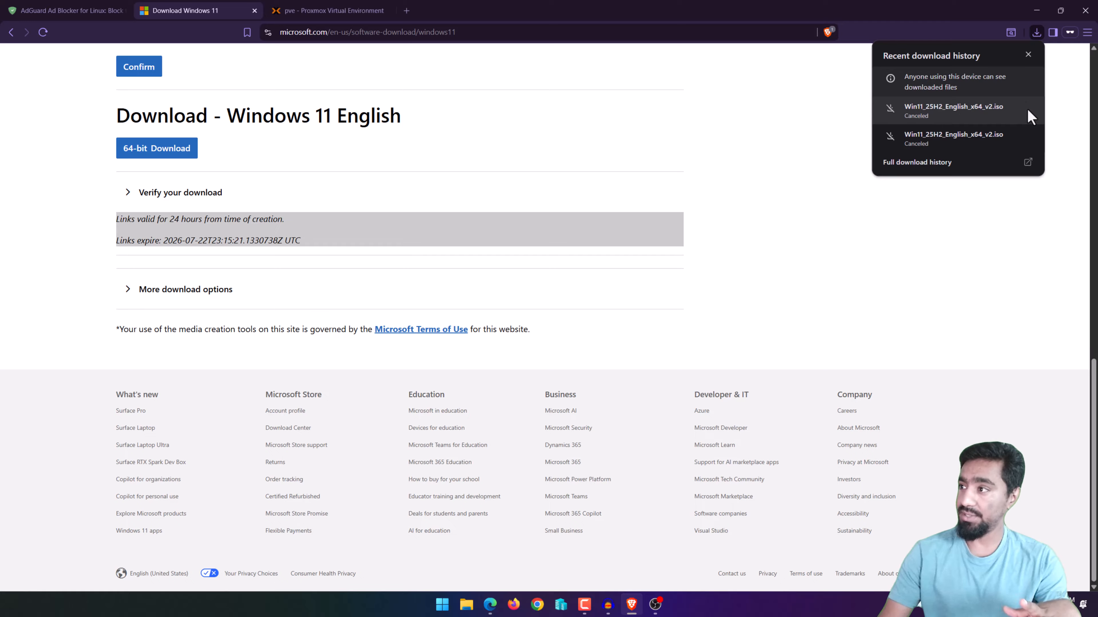
- Download Win11_25H2_English_x64_v2.iso into Proxmox's local ISO storage from the copied URL, closing the task viewer when it finishes
left_click(318, 12)
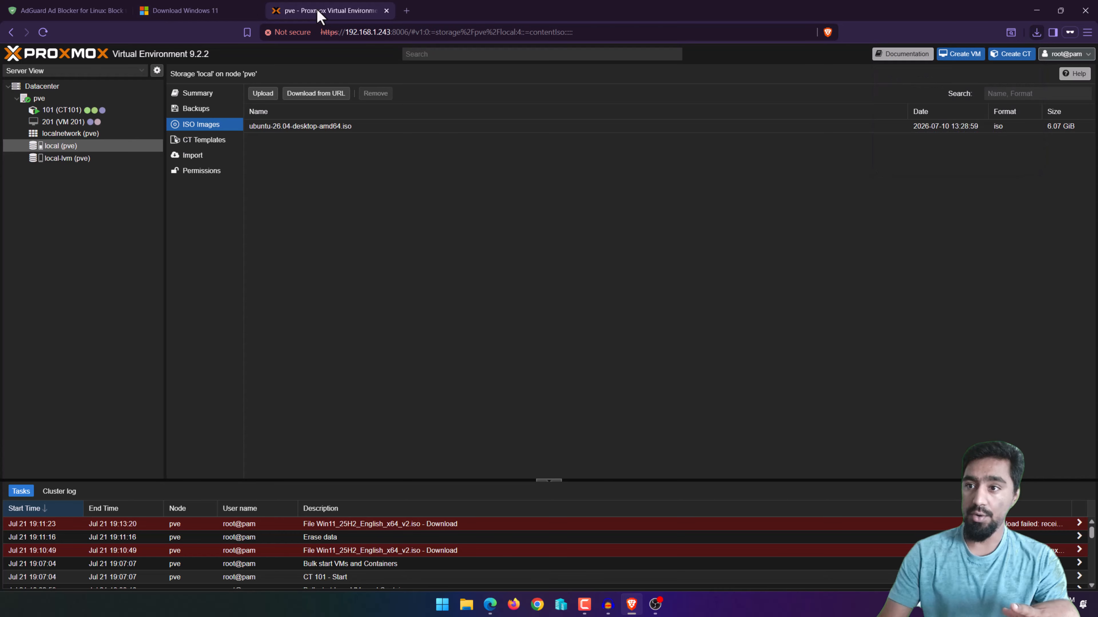
left_click(308, 98)
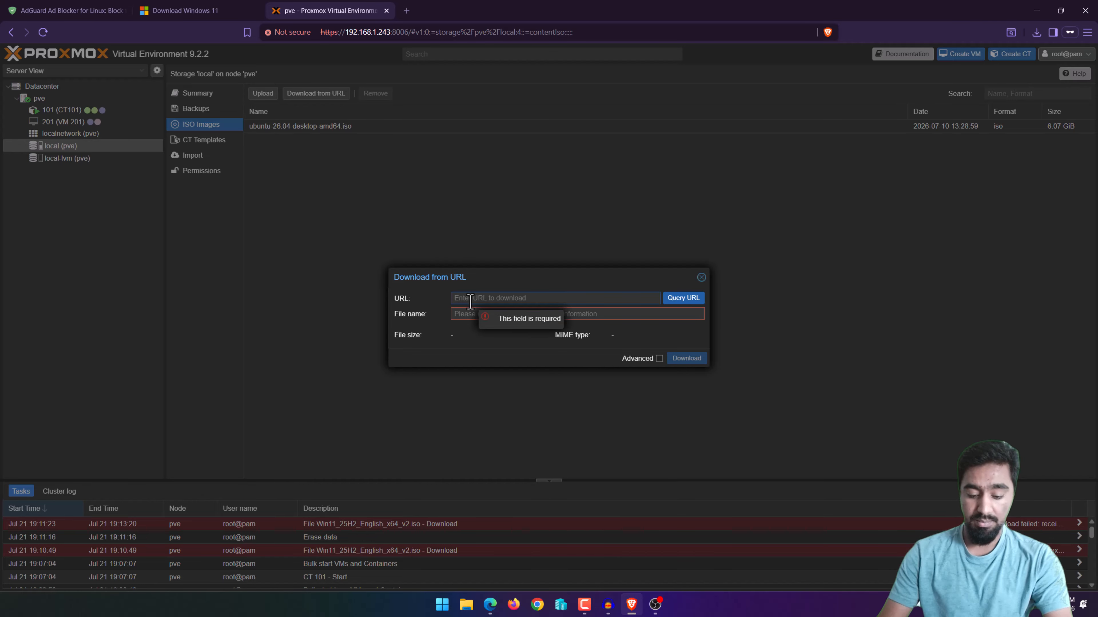
key("ctrl+v")
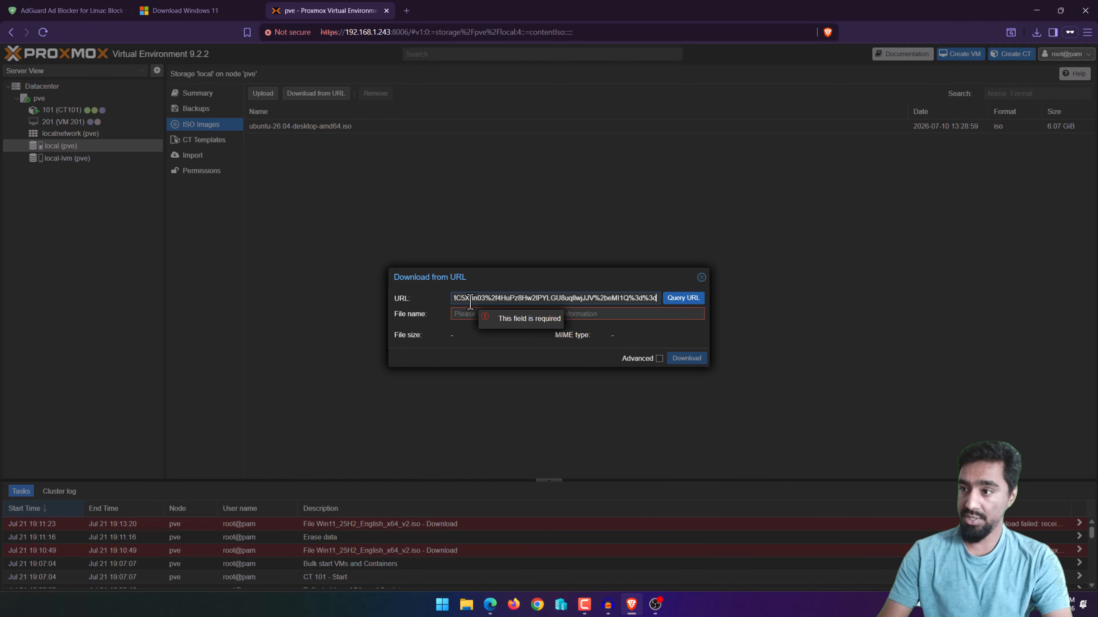
left_click(679, 306)
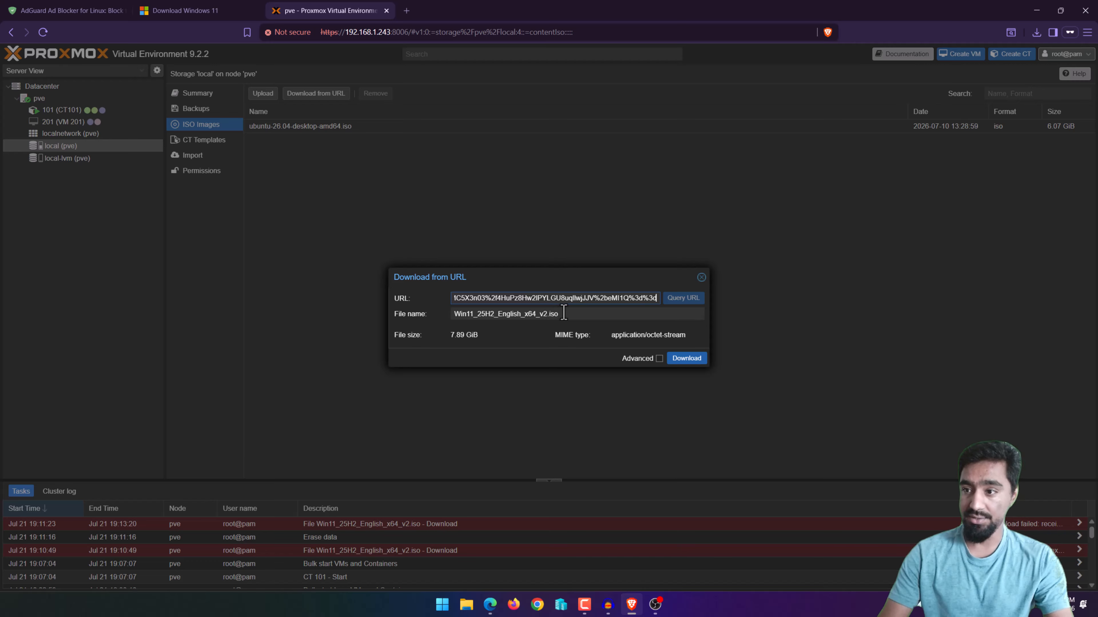
left_click_drag(479, 336, 452, 336)
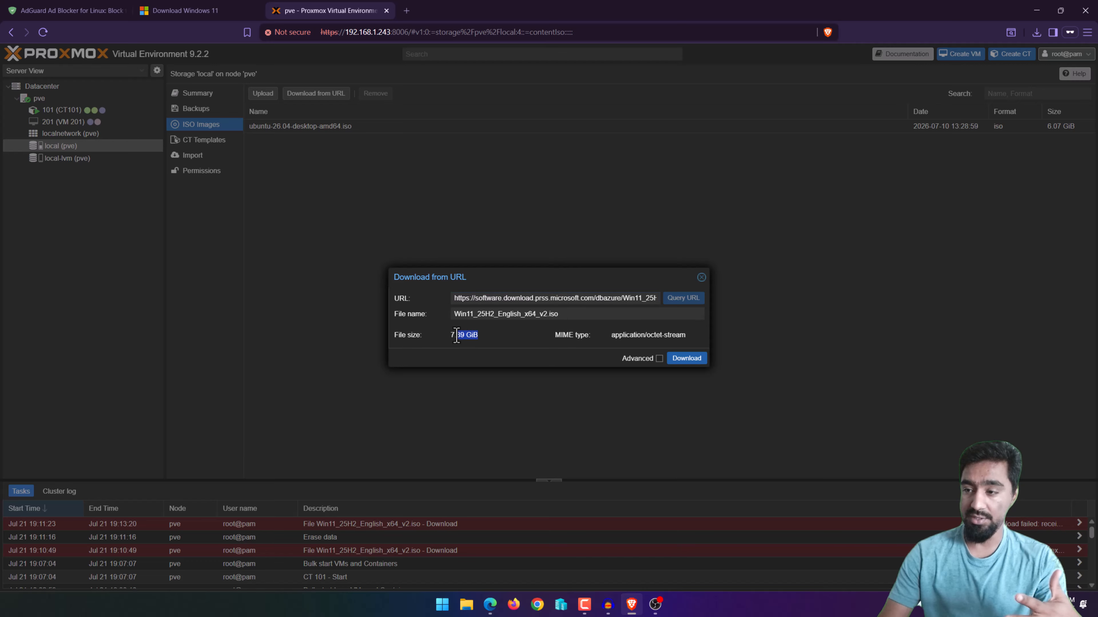
left_click(475, 347)
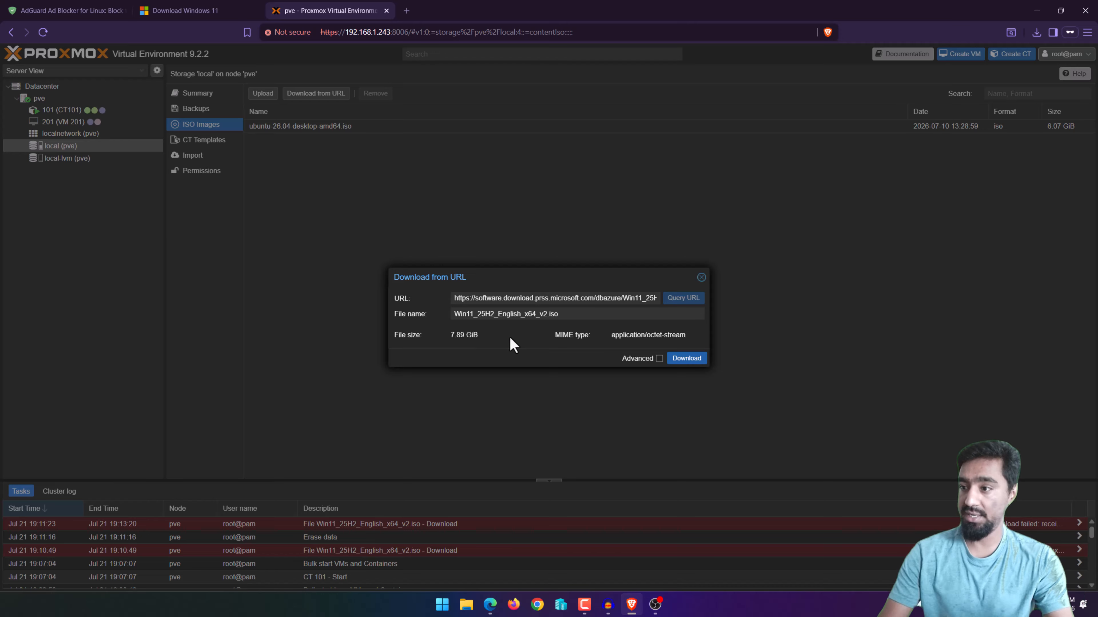
left_click(685, 359)
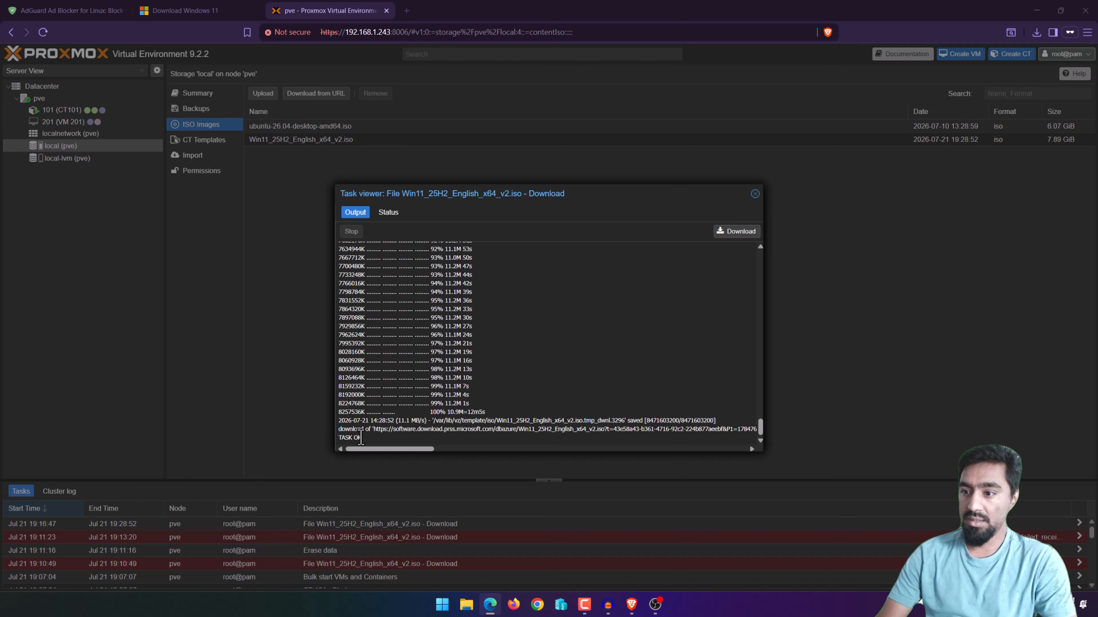
left_click_drag(364, 439, 339, 437)
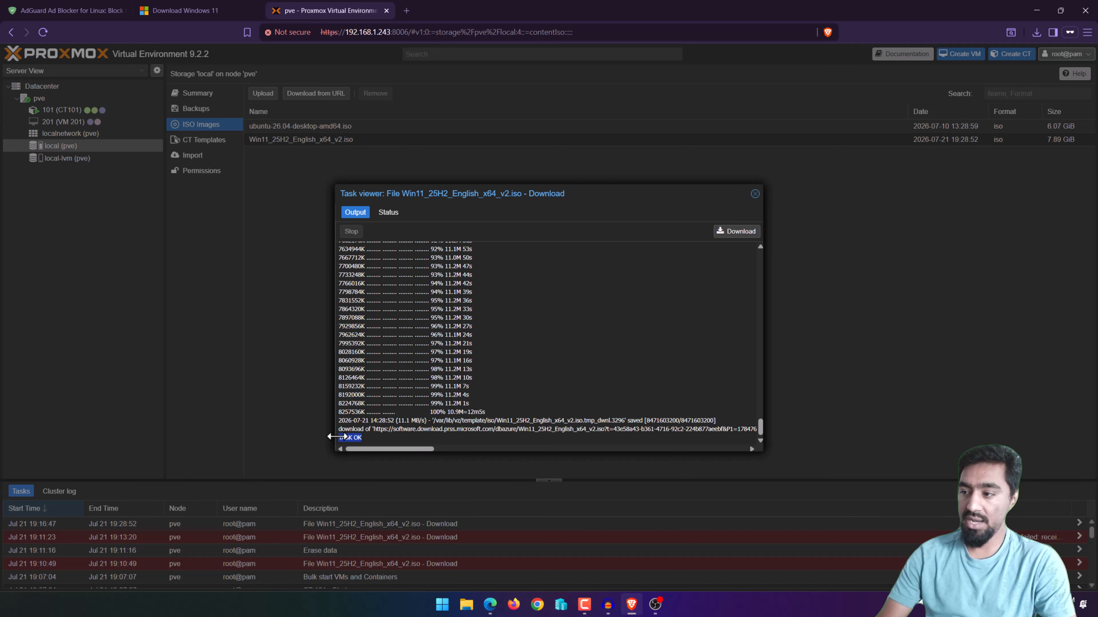
left_click(384, 448)
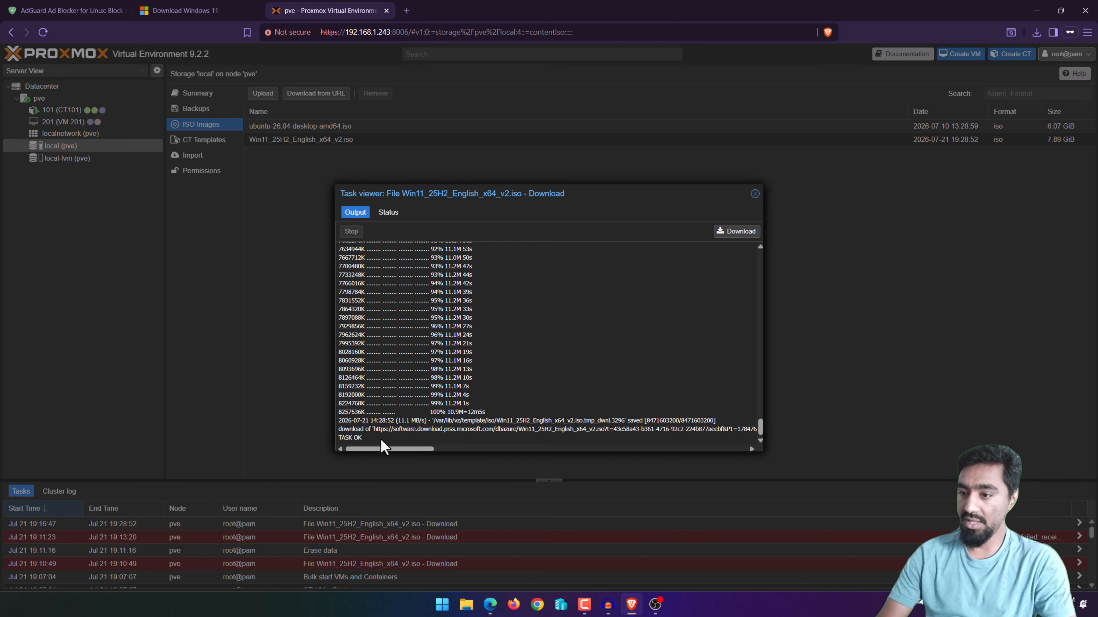
left_click(754, 194)
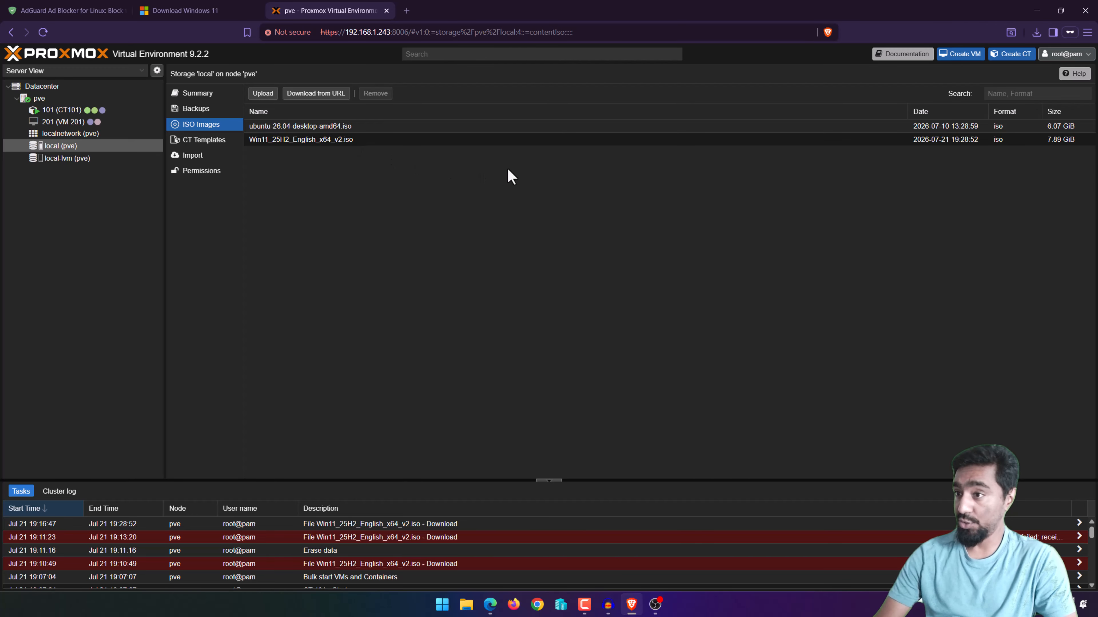
- Start creating a virtual machine with VM ID 202 and the name Windows-11, and continue to the OS settings
left_click(960, 58)
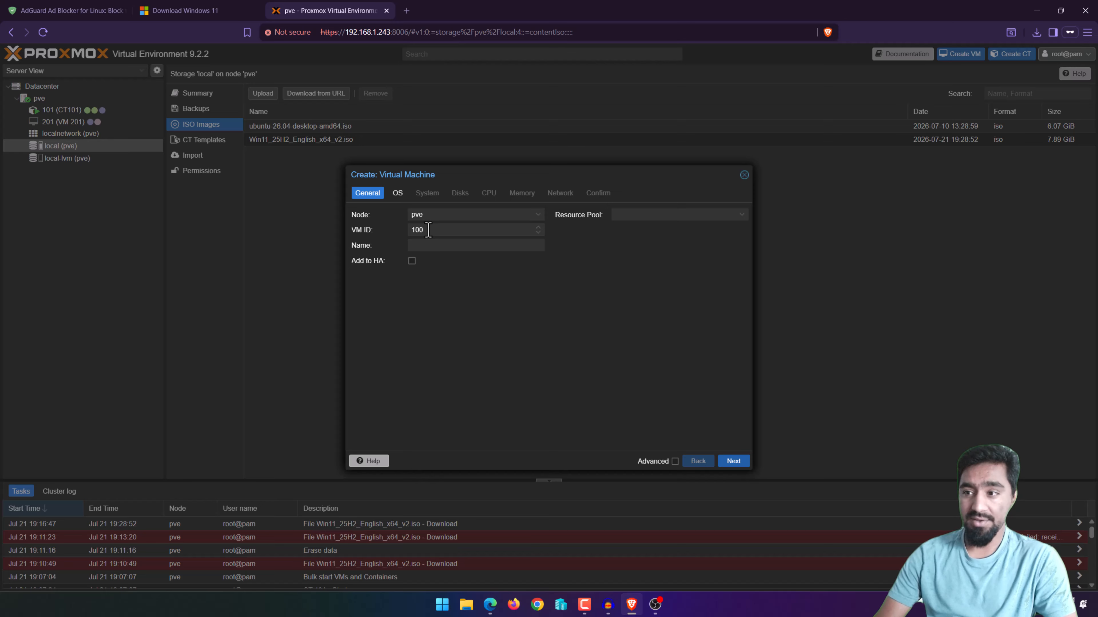
left_click_drag(427, 230, 404, 238)
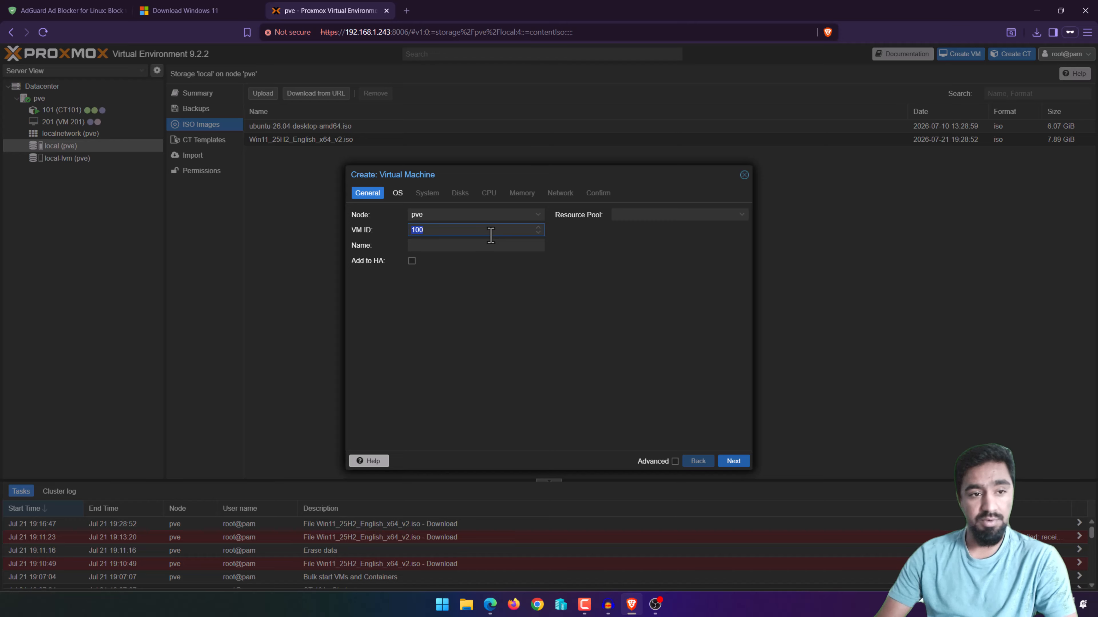
type("202")
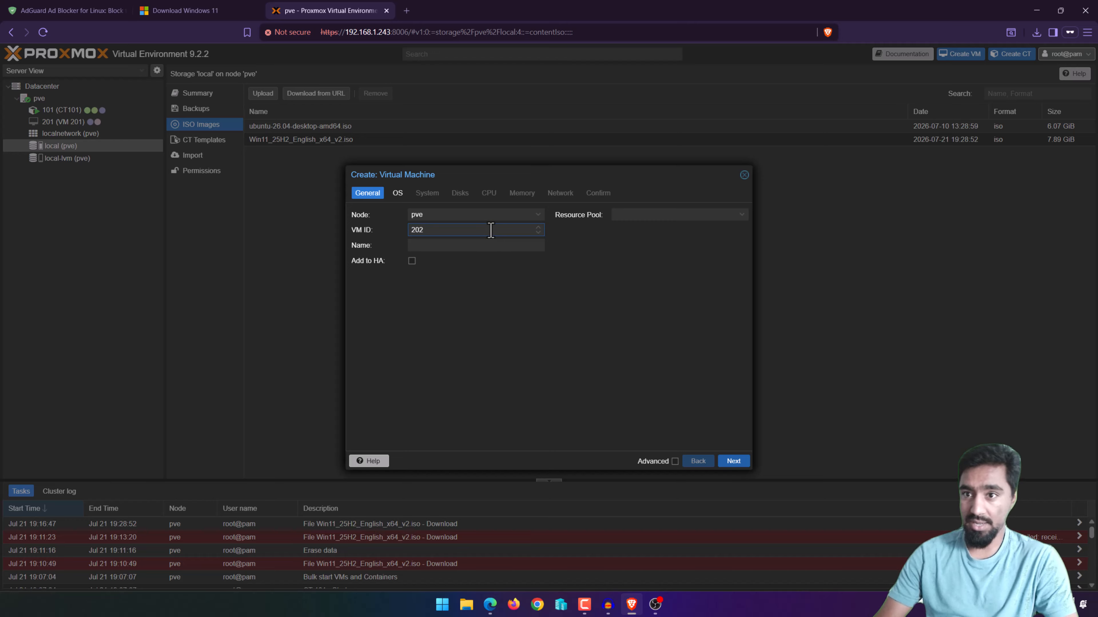
left_click(426, 245)
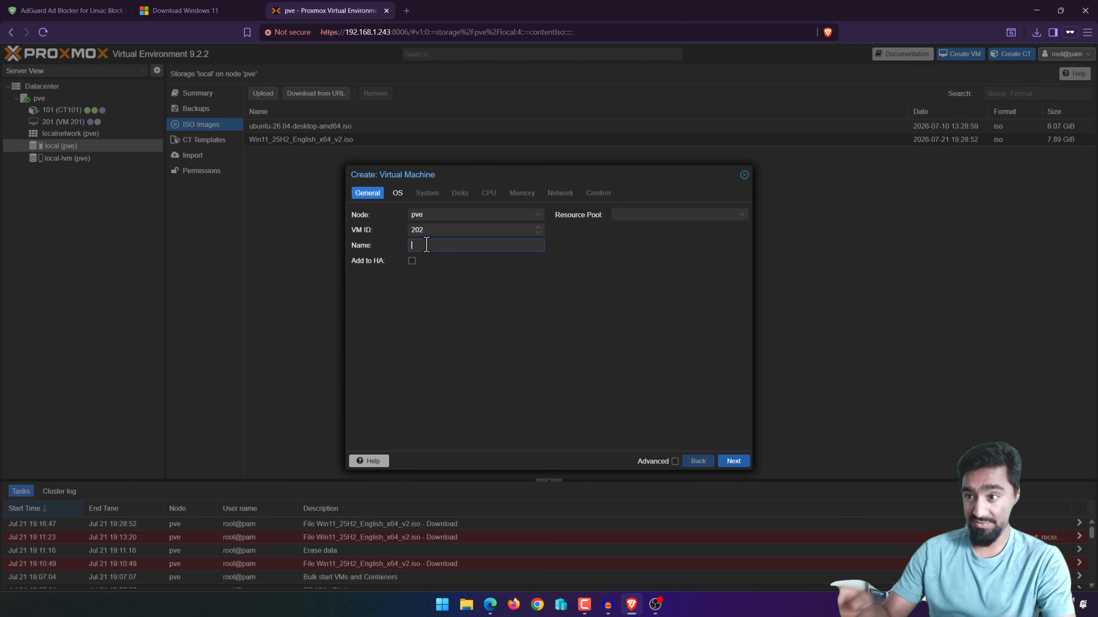
type("Windows")
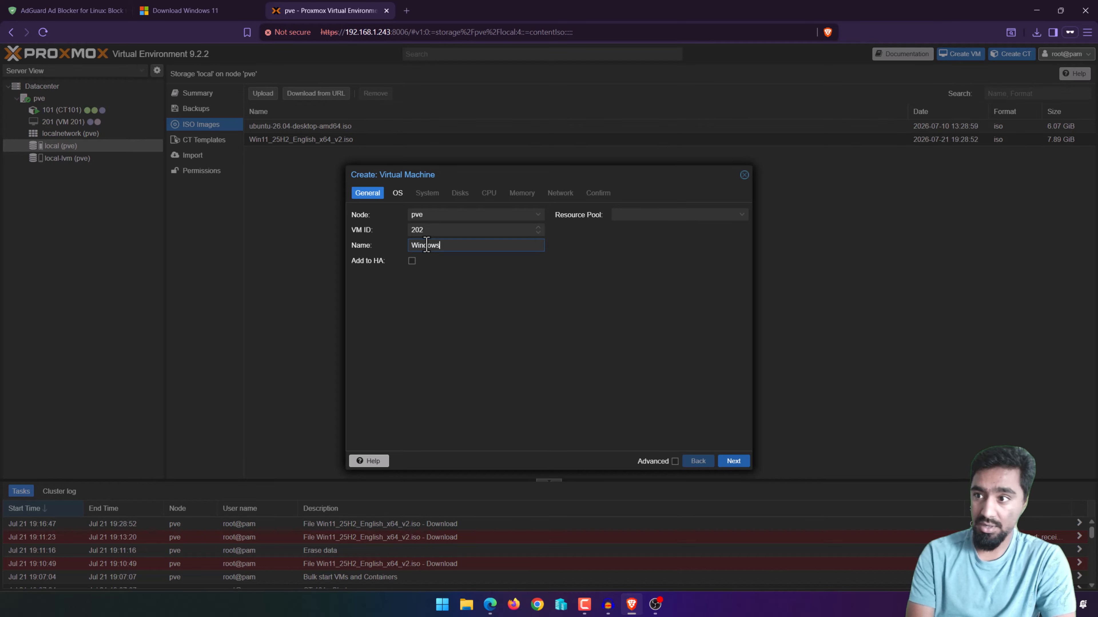
type("-11")
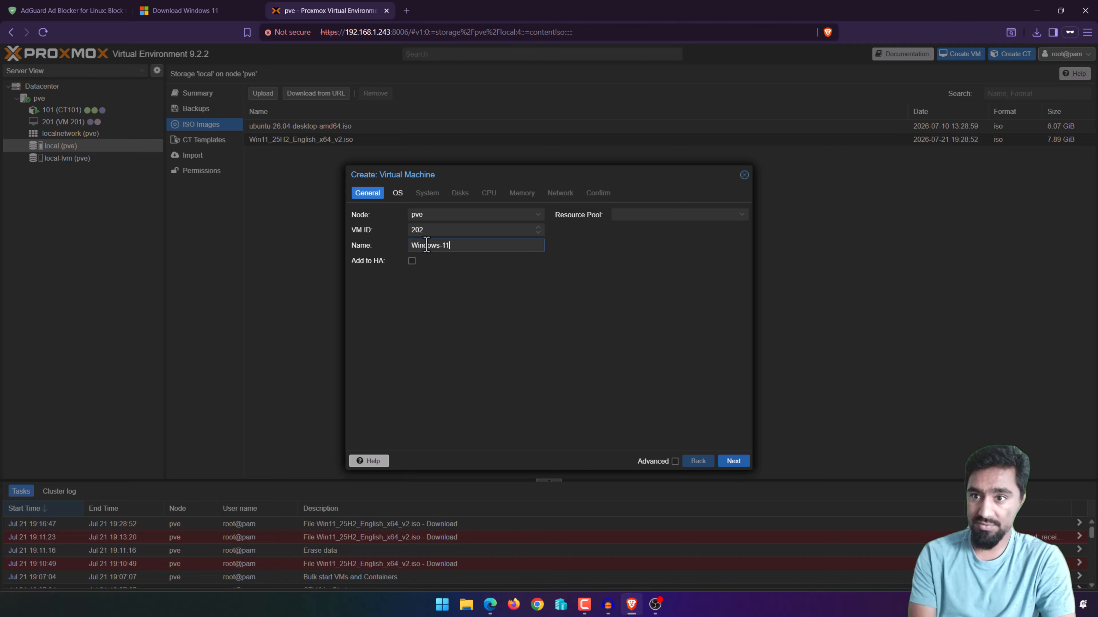
left_click(734, 462)
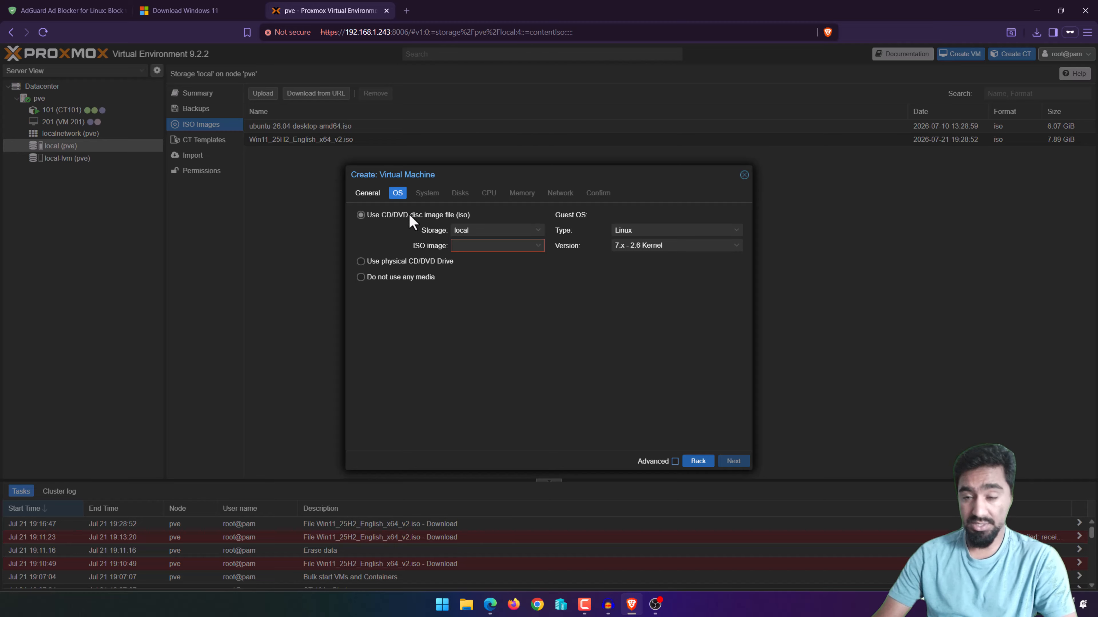
- Use Win11_25H2_English_x64_v2.iso as the installation image, set the guest OS type to Microsoft Windows, and continue to the system settings
left_click(484, 246)
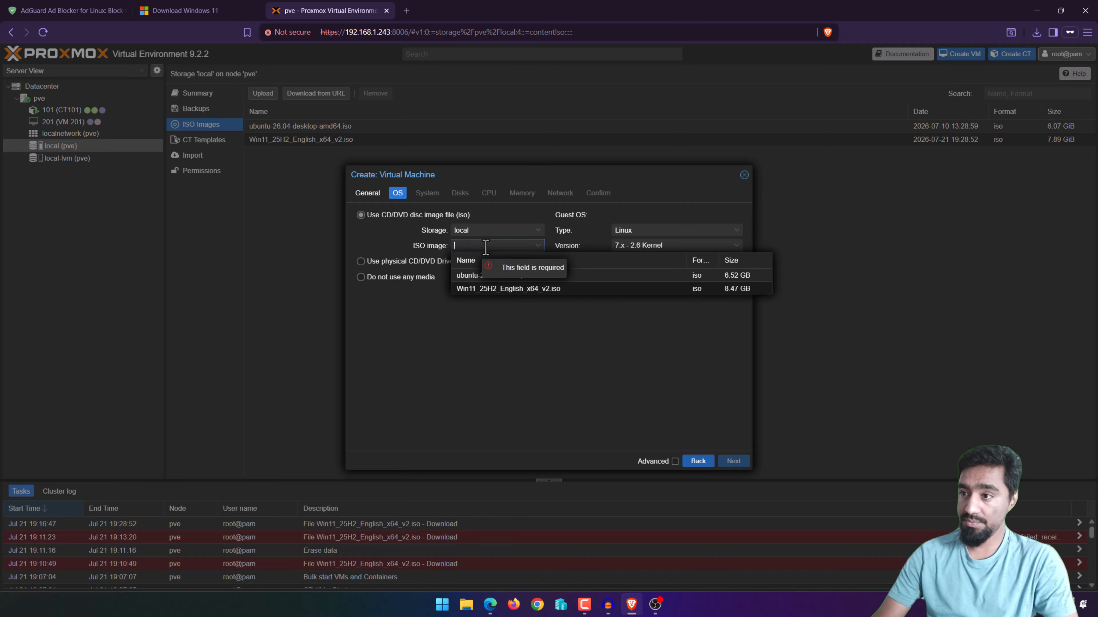
left_click(487, 289)
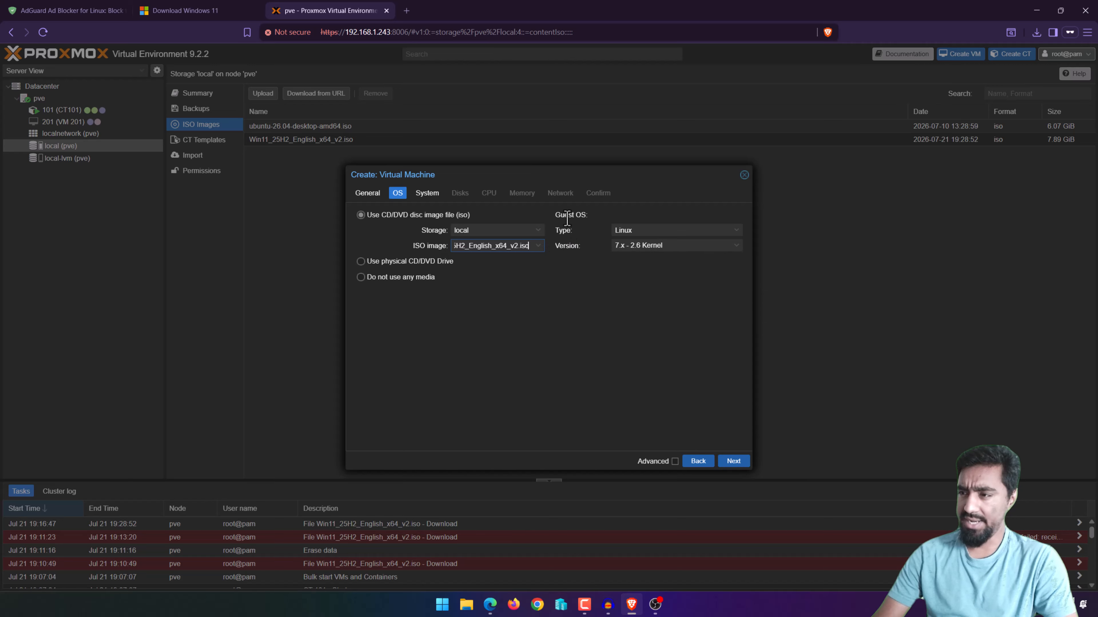
left_click(643, 232)
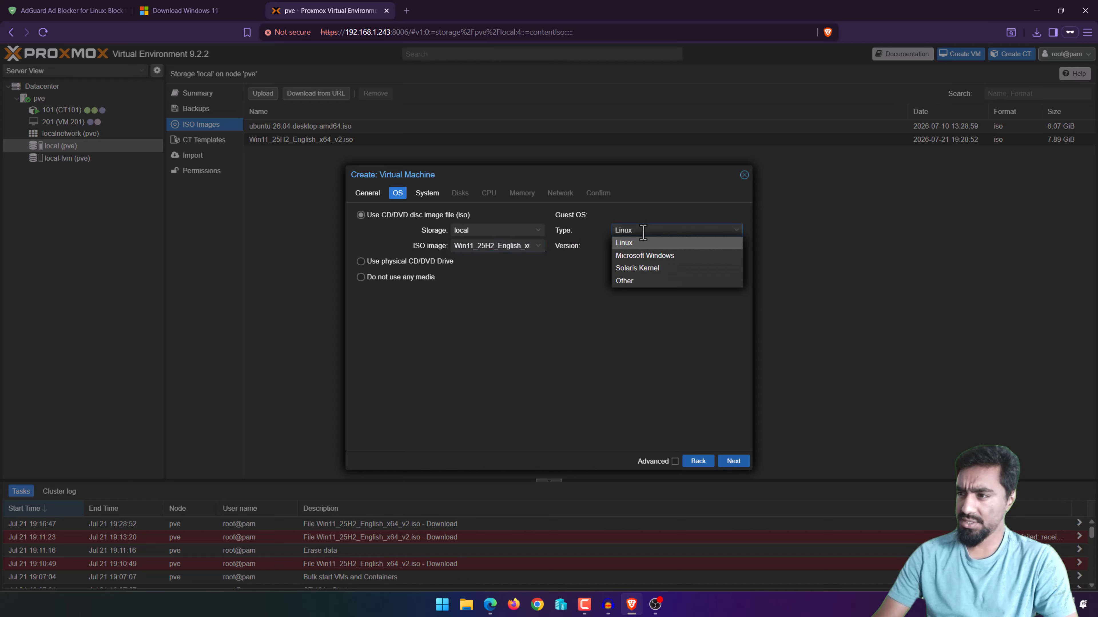
left_click(644, 256)
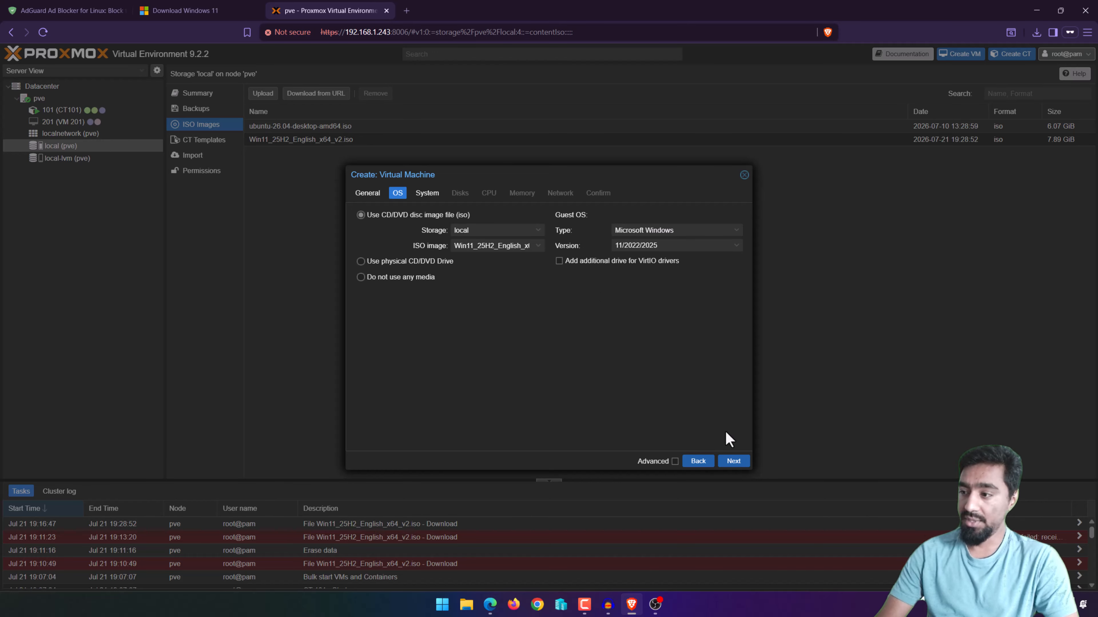
left_click(734, 462)
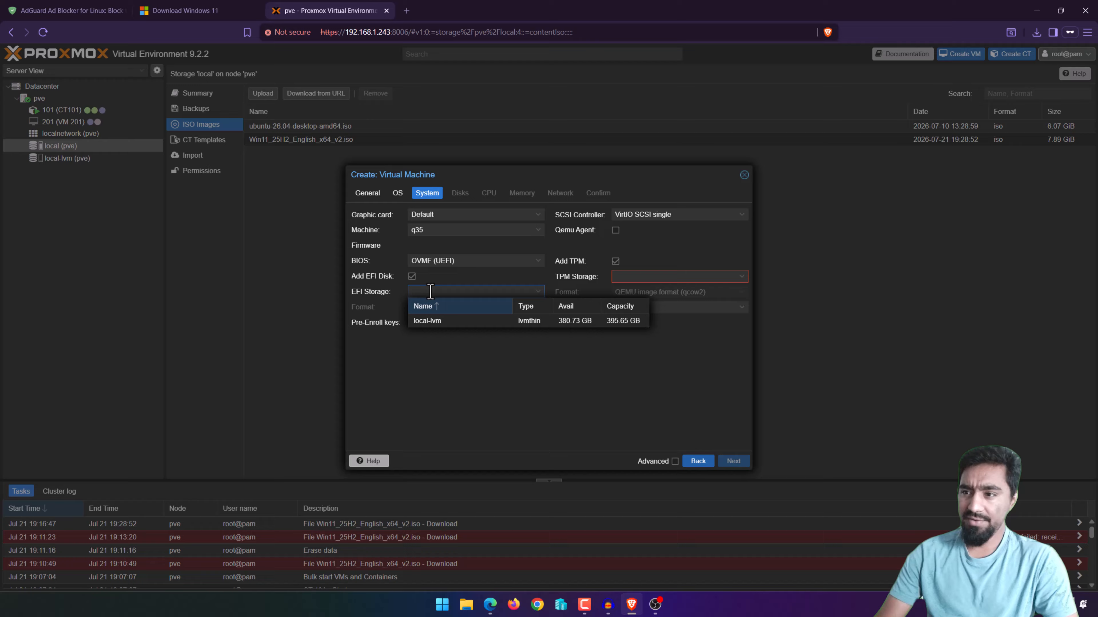
- Place the EFI disk and TPM state on local-lvm, and continue to the CPU settings with a 64 GiB IDE disk on local-lvm
left_click(441, 322)
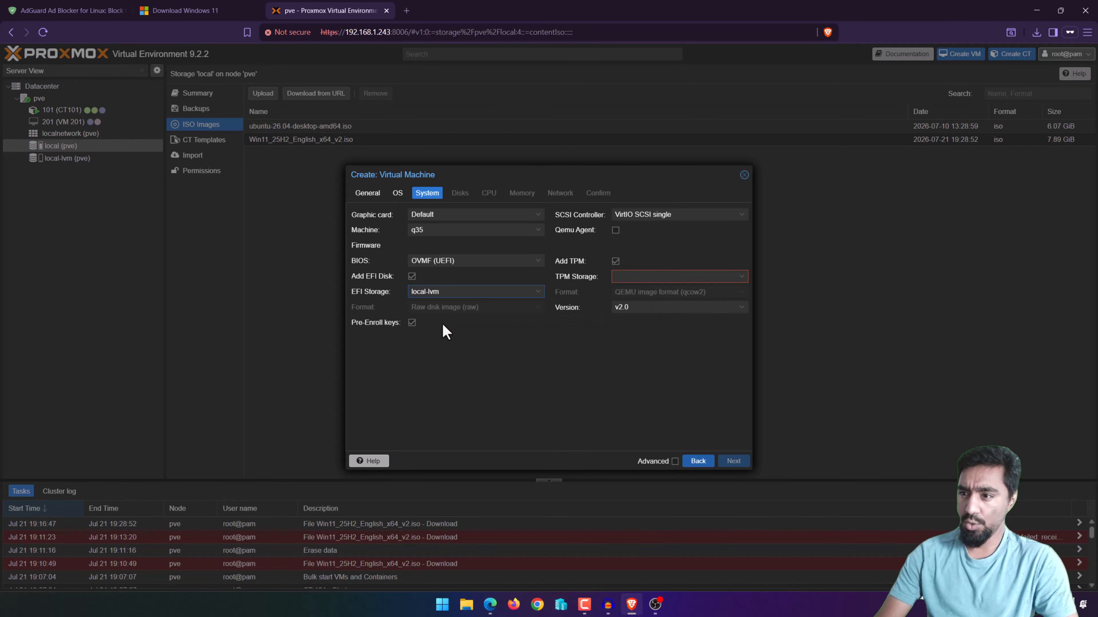
left_click(638, 278)
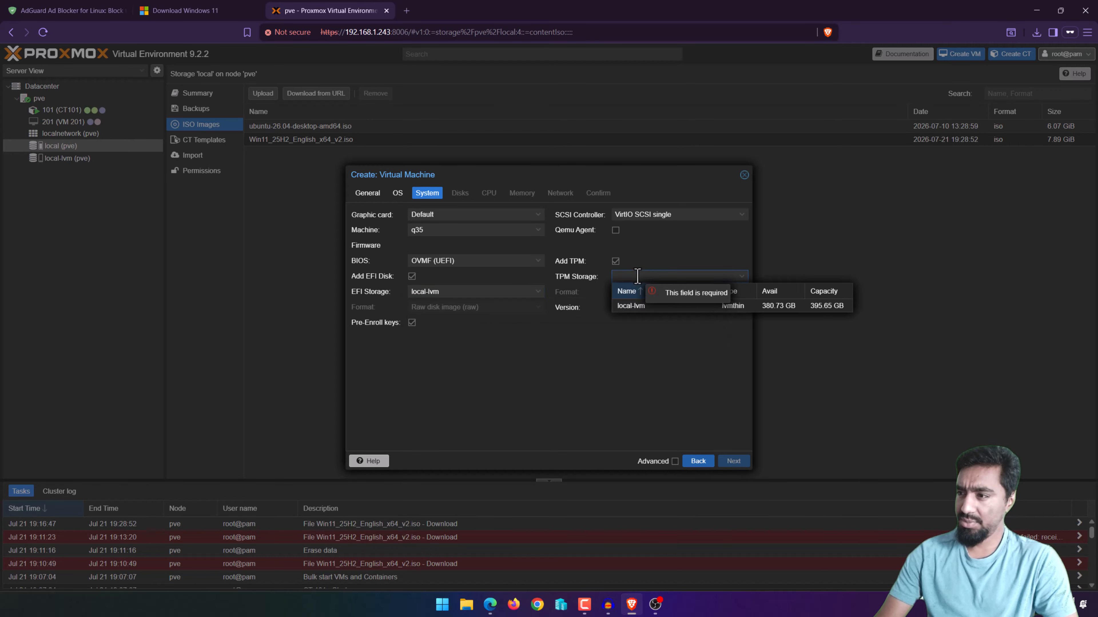
left_click(643, 305)
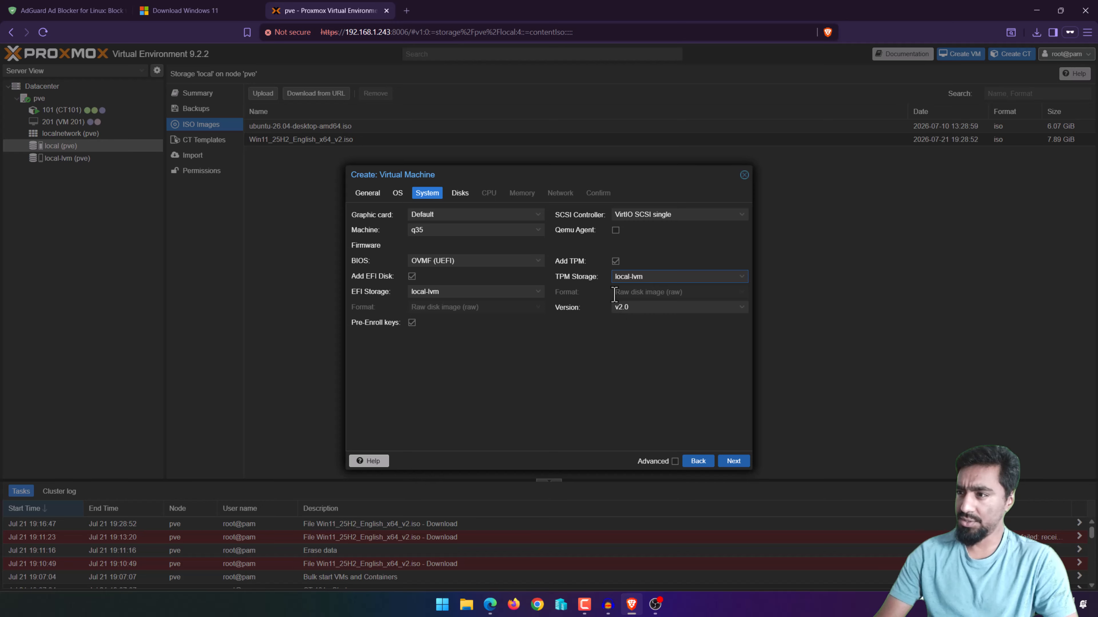
left_click(734, 462)
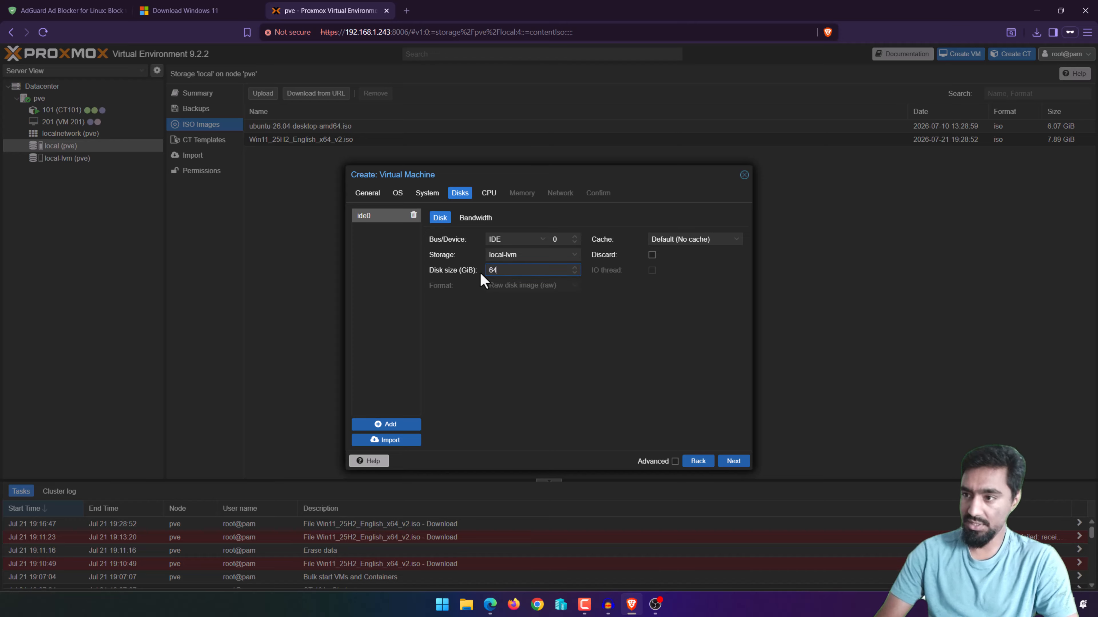
left_click(502, 331)
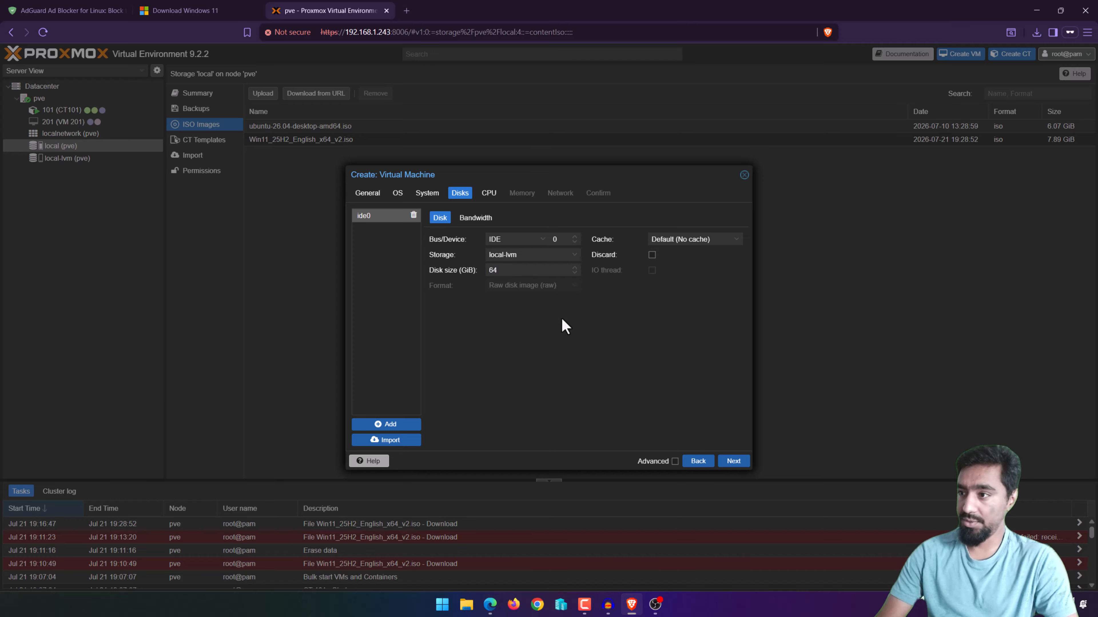
left_click(730, 462)
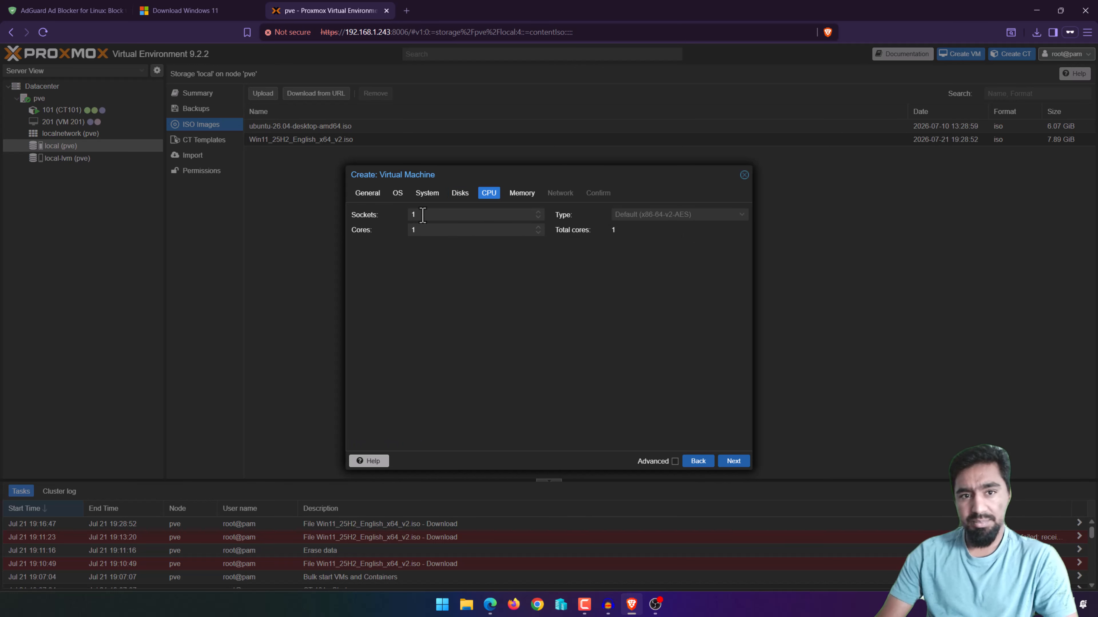
- Set the processor to 2 sockets and 2 cores, keep the default x86-64-v2-AES type, and continue to the memory settings
double_click(422, 215)
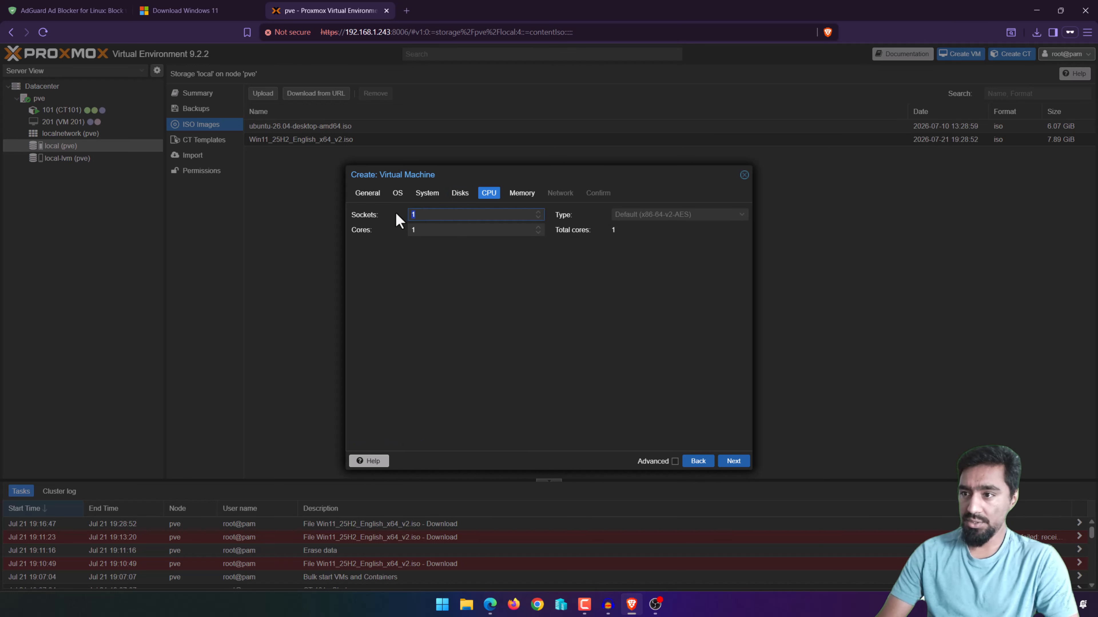
type("2")
key("Tab")
type("2")
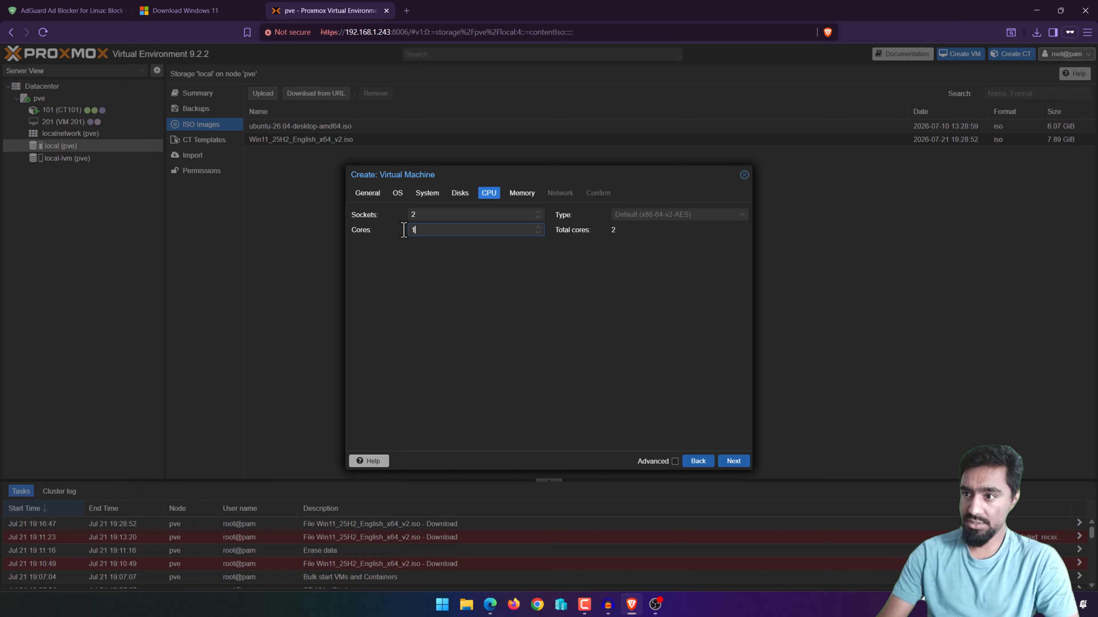
left_click(556, 268)
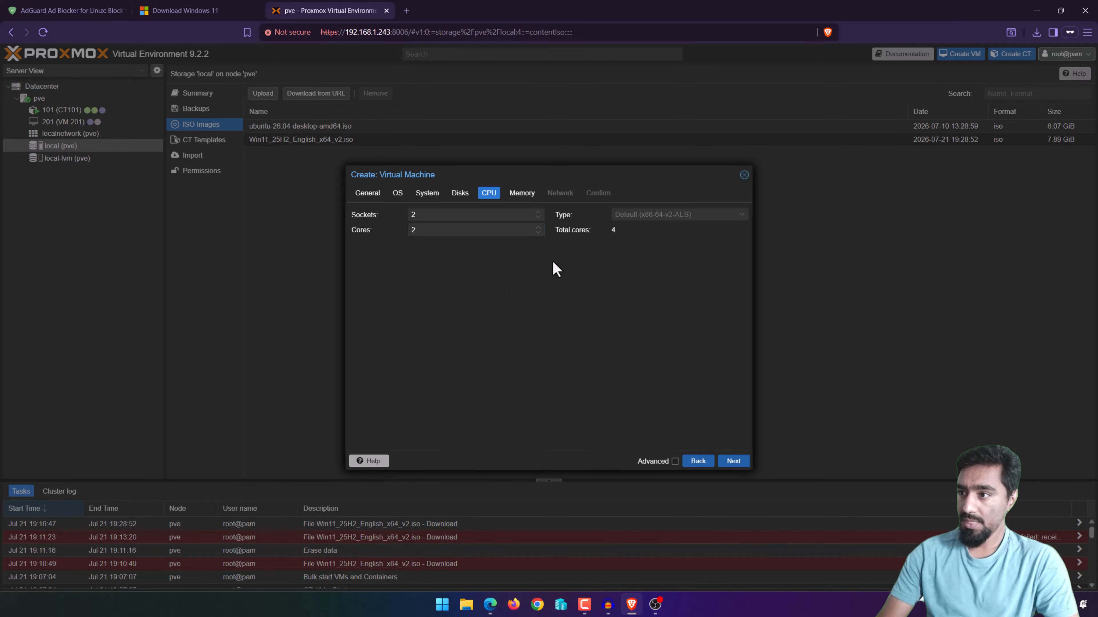
left_click(656, 214)
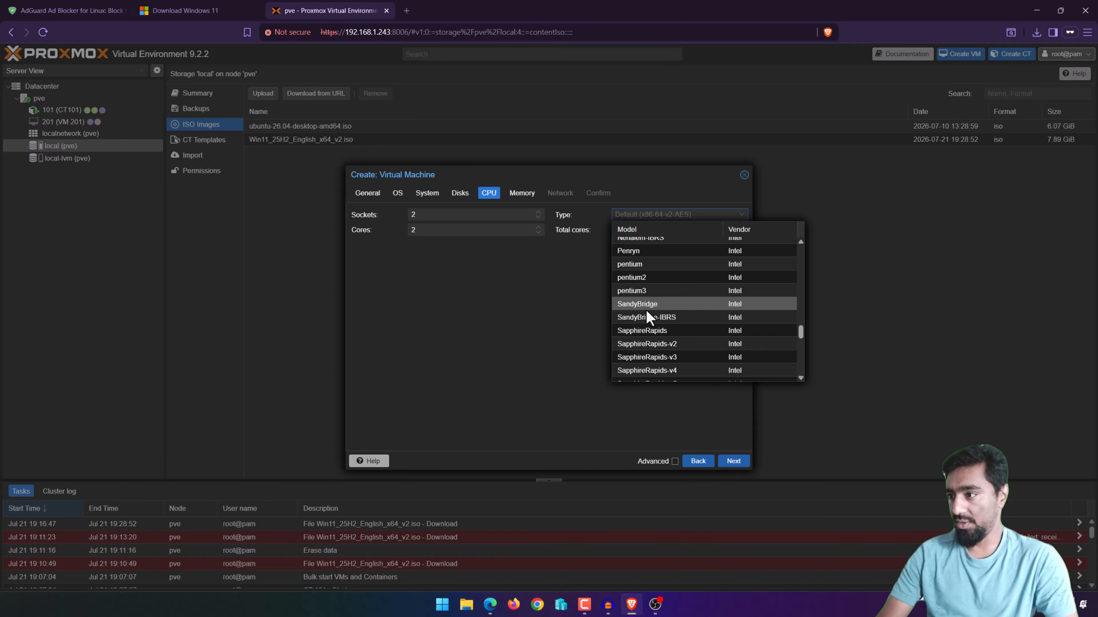
scroll(683, 294, "up", 15)
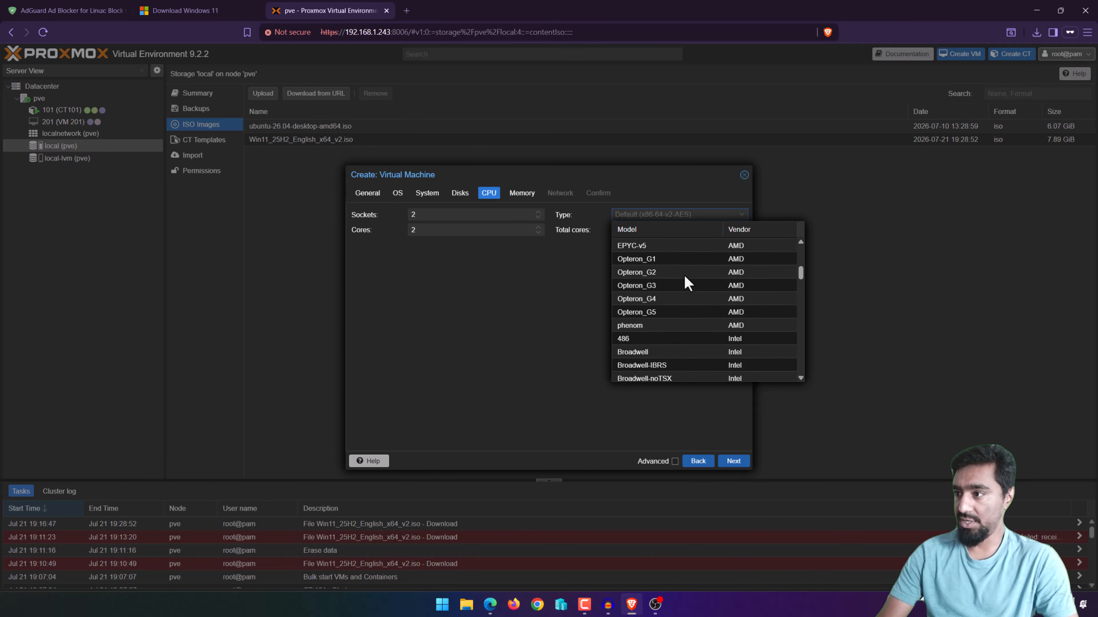
left_click(521, 310)
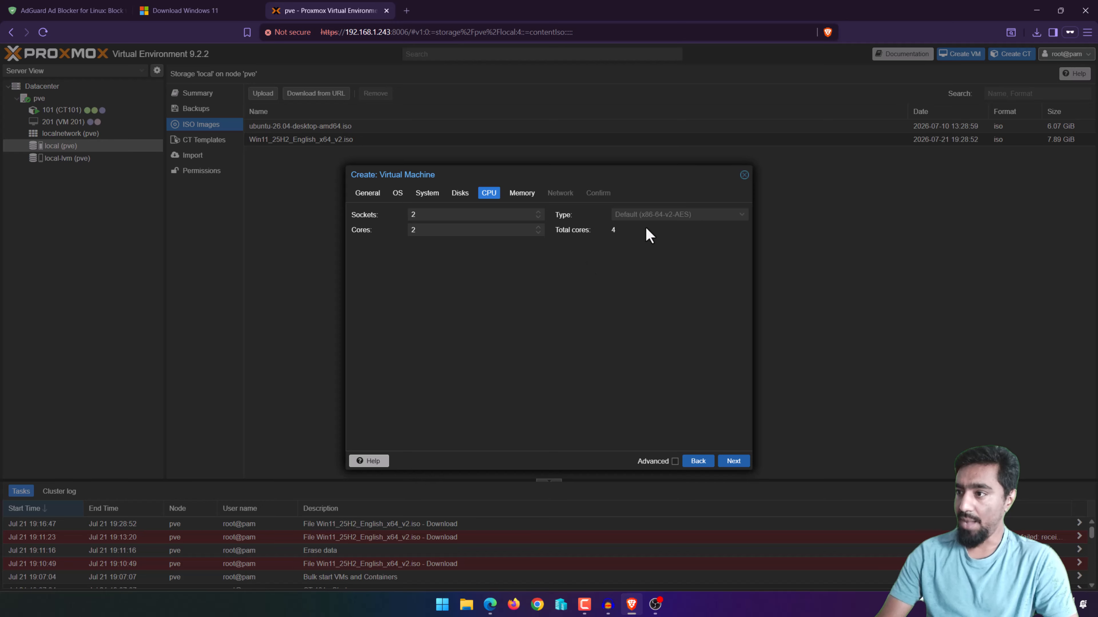
left_click(731, 463)
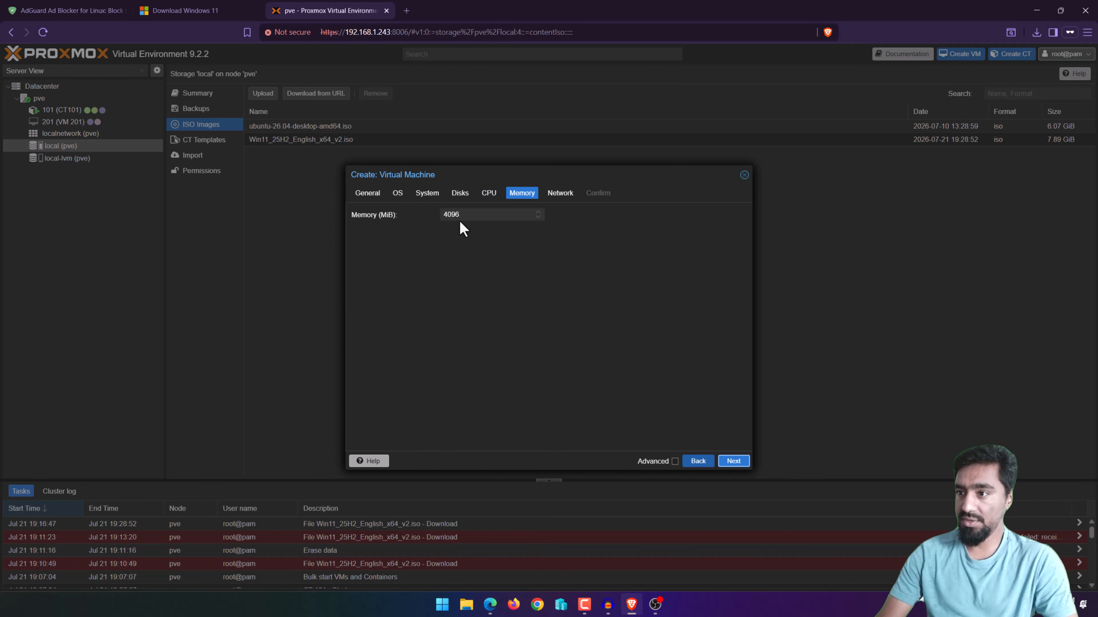
- Accept 4096 MiB of memory, set the network device to VirtIO (paravirtualized) on bridge vmbr0, and continue to the confirmation summary
left_click(735, 461)
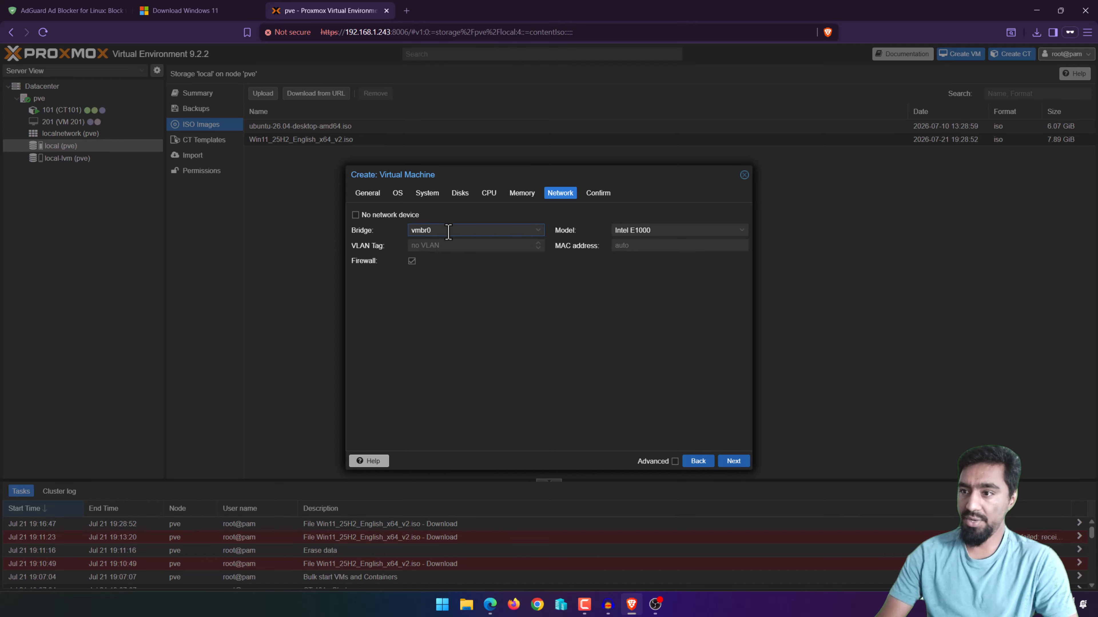
left_click(446, 232)
left_click(434, 284)
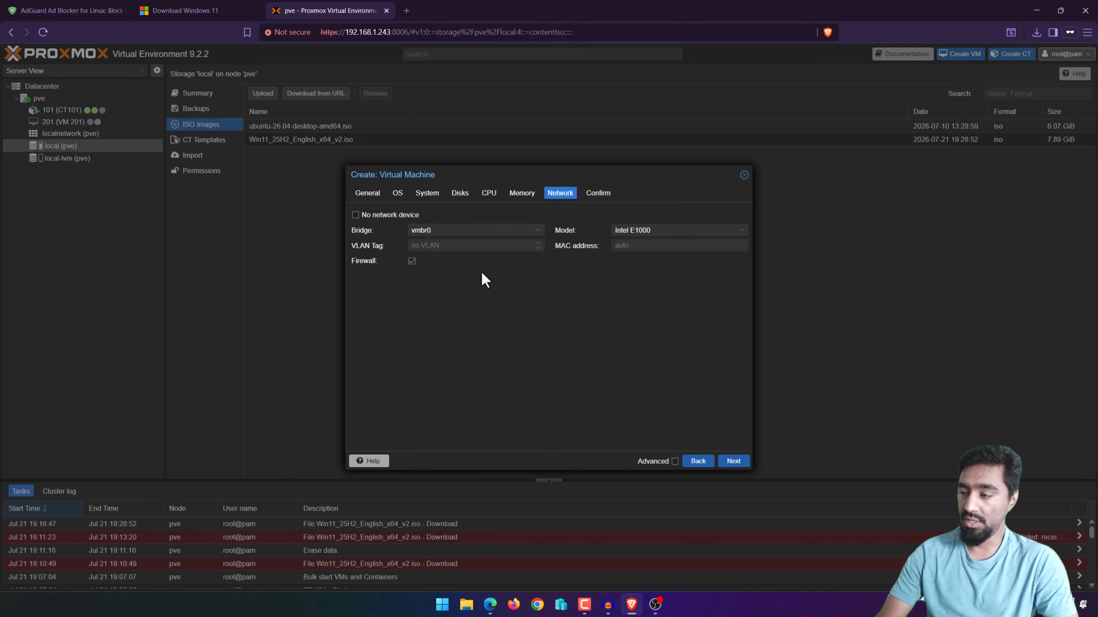
left_click(631, 233)
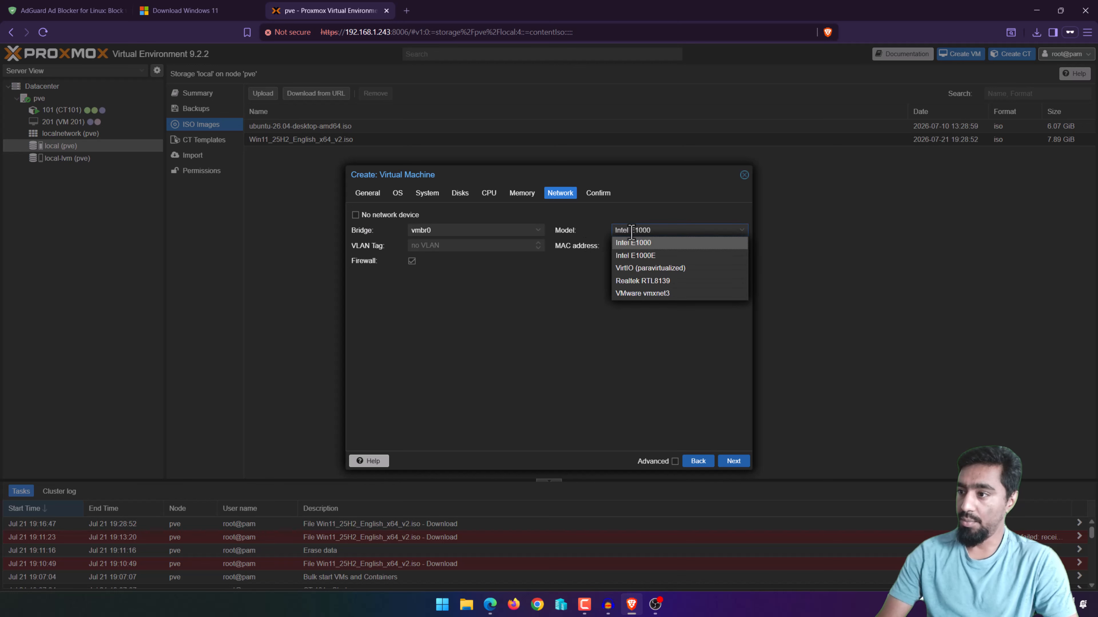
left_click(635, 270)
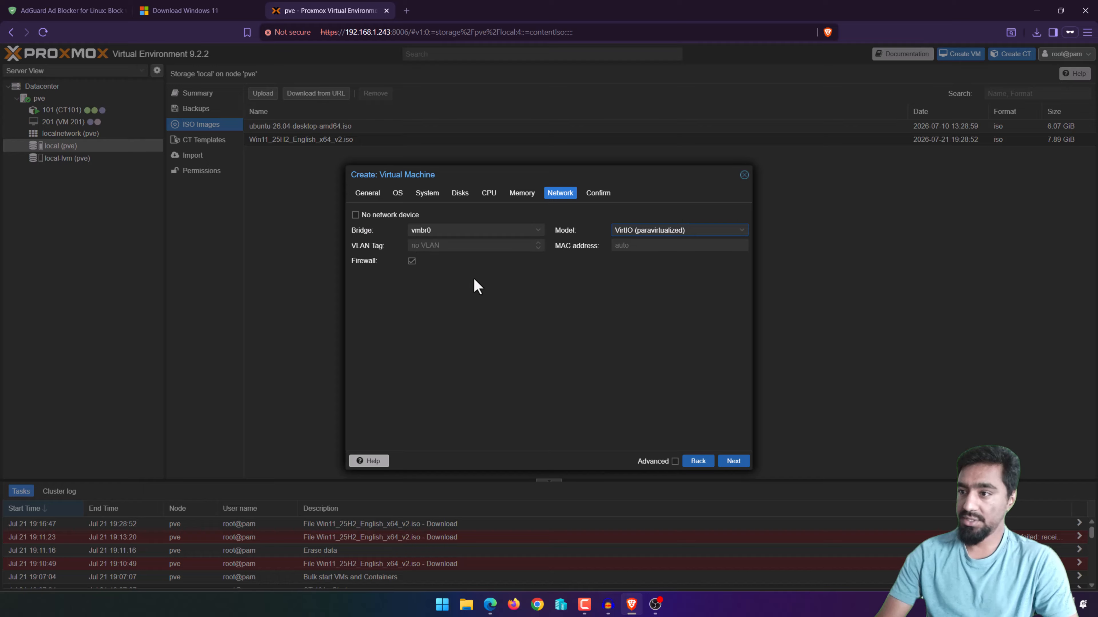
left_click(734, 461)
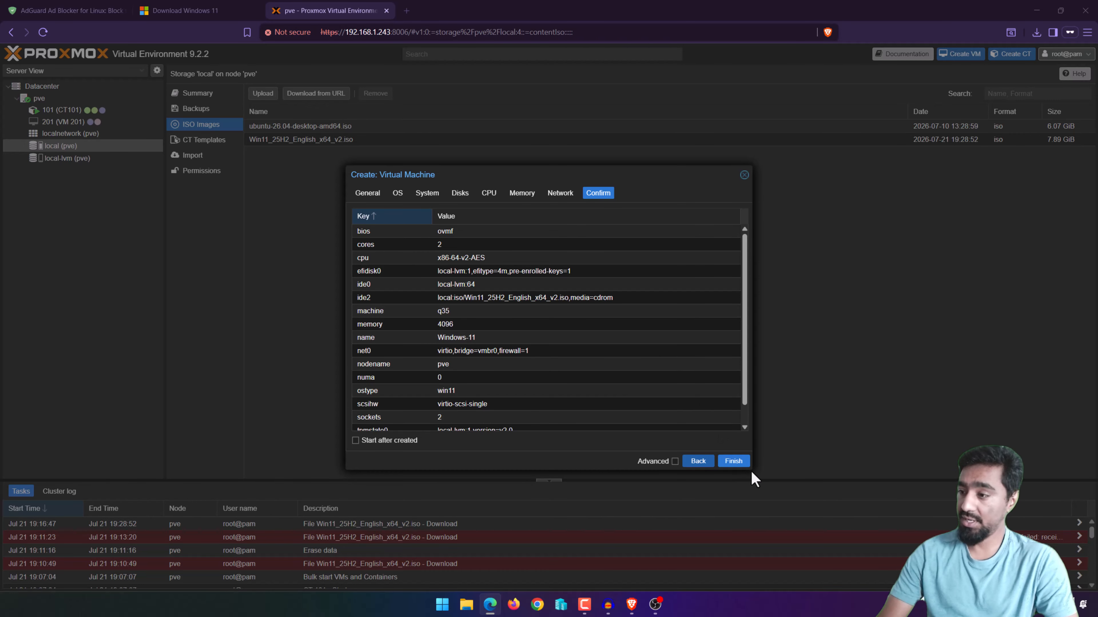
- Finish creating the virtual machine without starting it, and review the output of its creation task
left_click(733, 461)
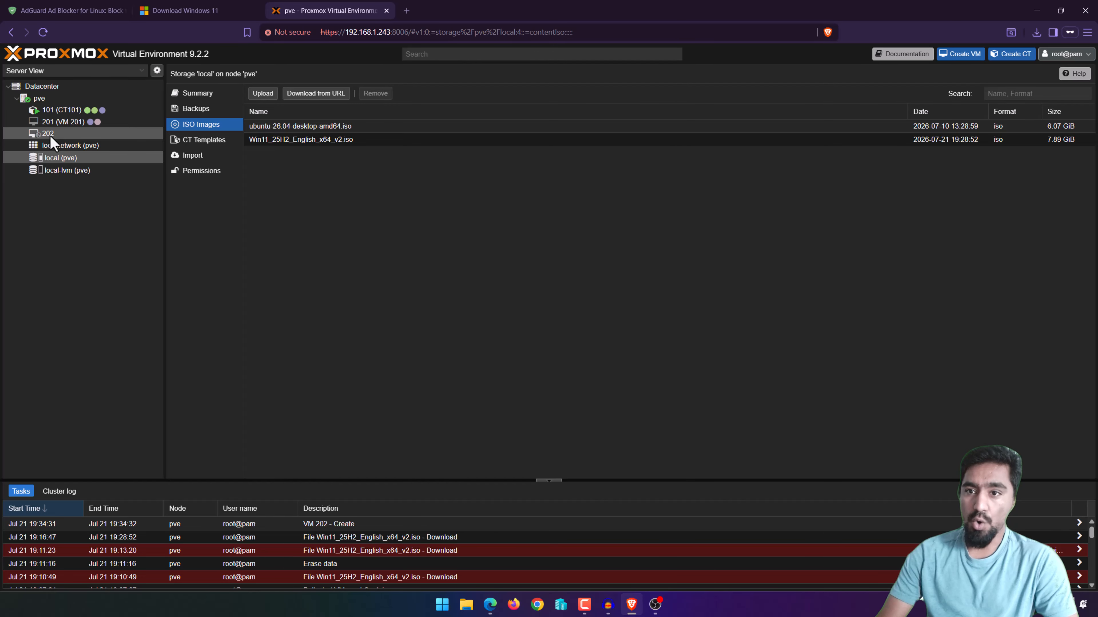
left_click(49, 134)
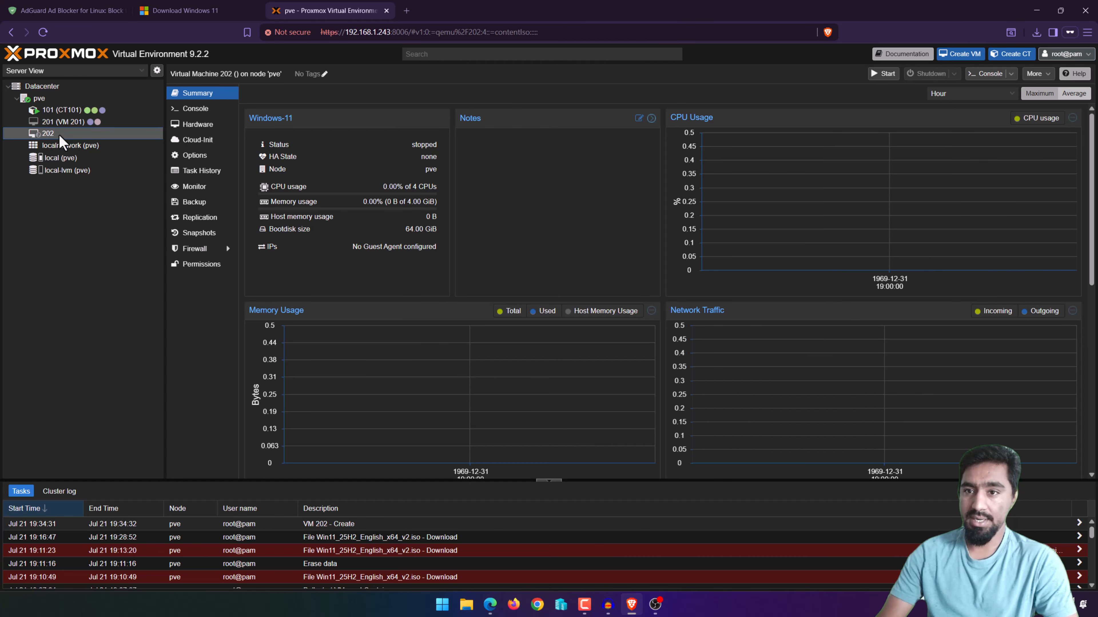
double_click(201, 529)
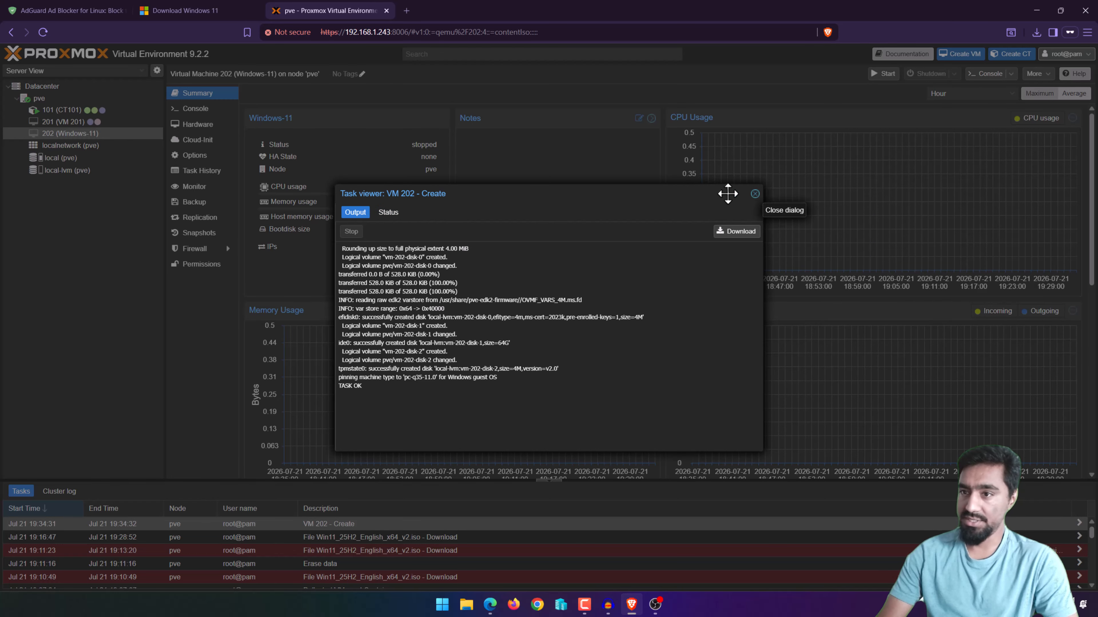
left_click(755, 194)
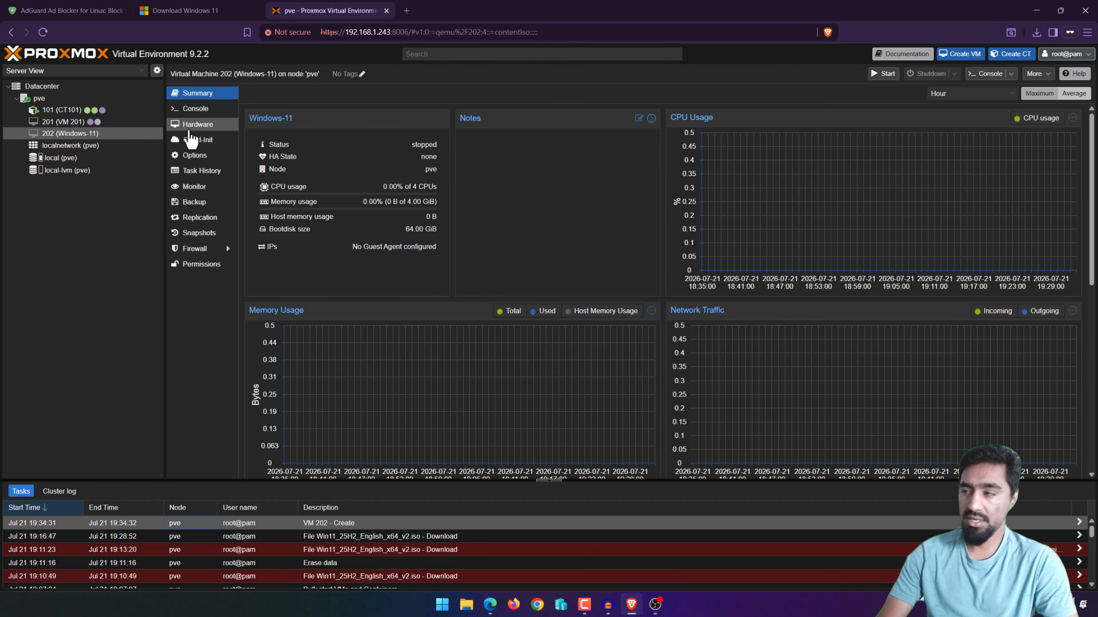
- Start VM 202 and, in its console, accept English (United States) as the Windows 11 Setup language and format
right_click(85, 135)
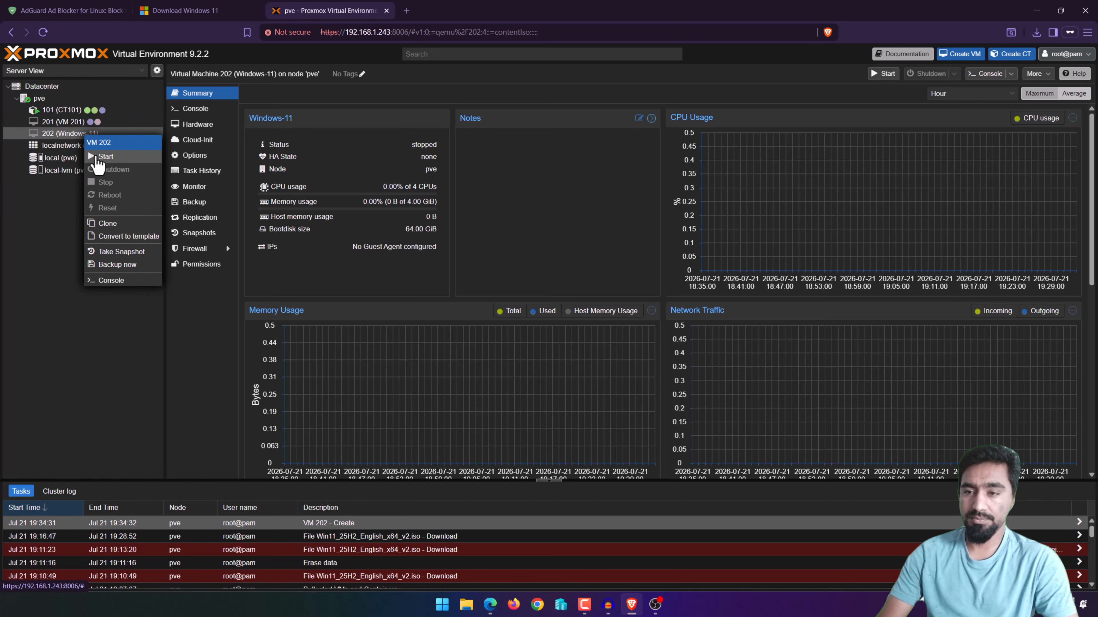
right_click(67, 136)
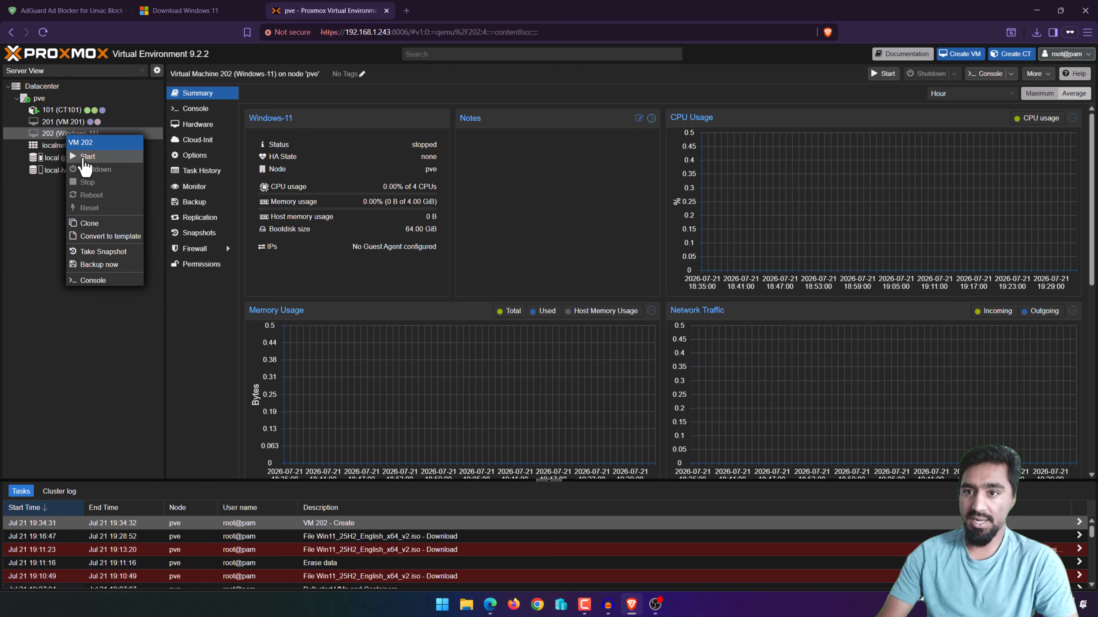
left_click(84, 160)
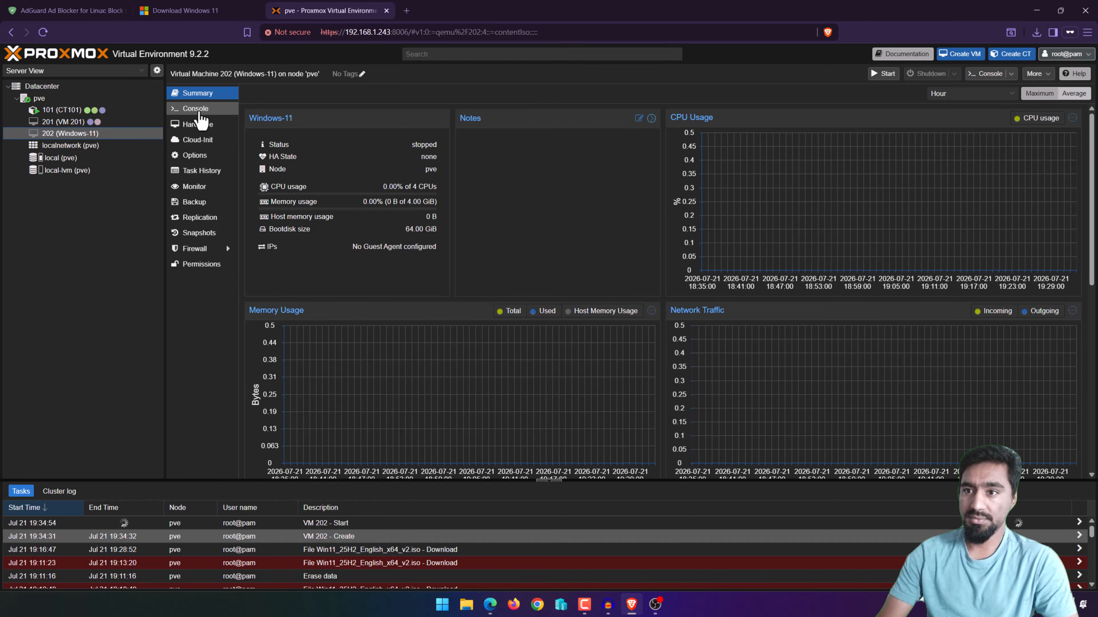
left_click(196, 111)
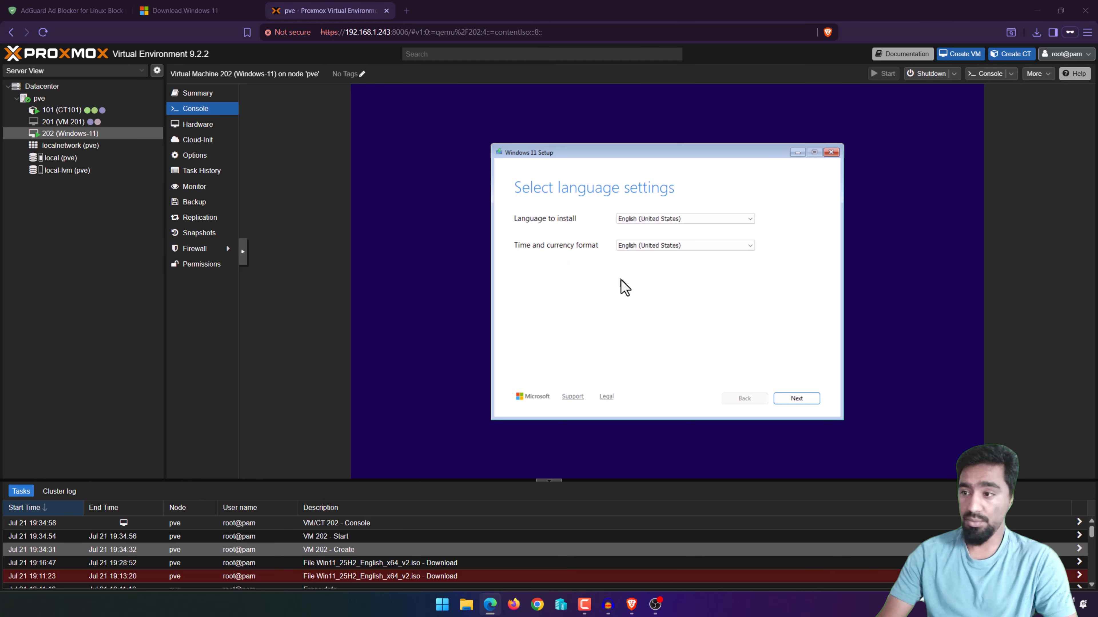
left_click(803, 397)
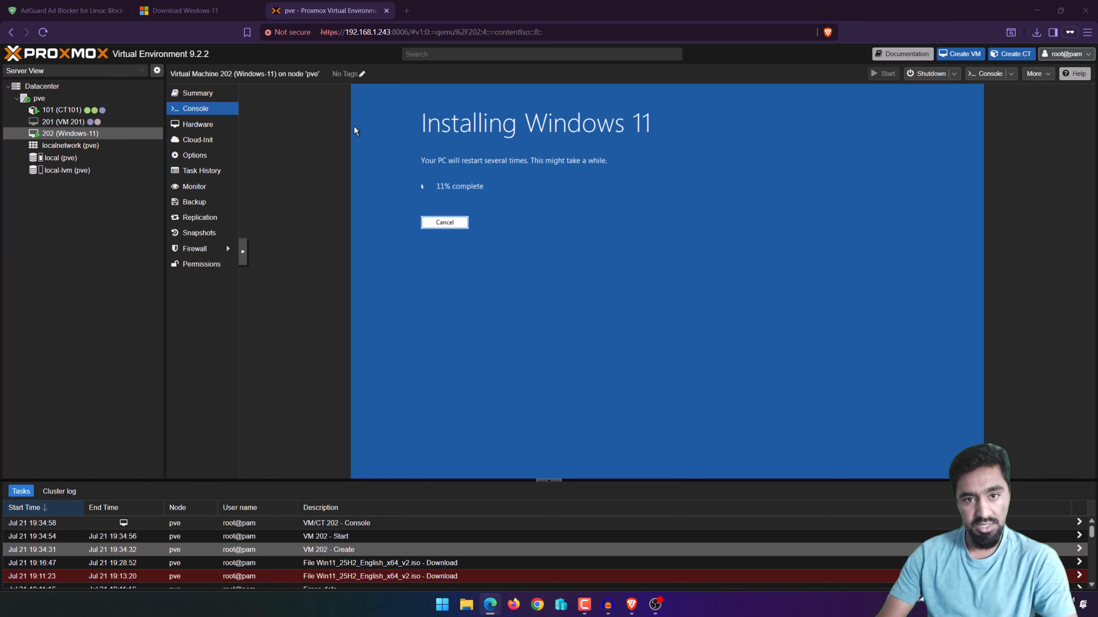
- Download the debian-12-standard container template, version 12.12-1, into the local storage of node pve
left_click(55, 158)
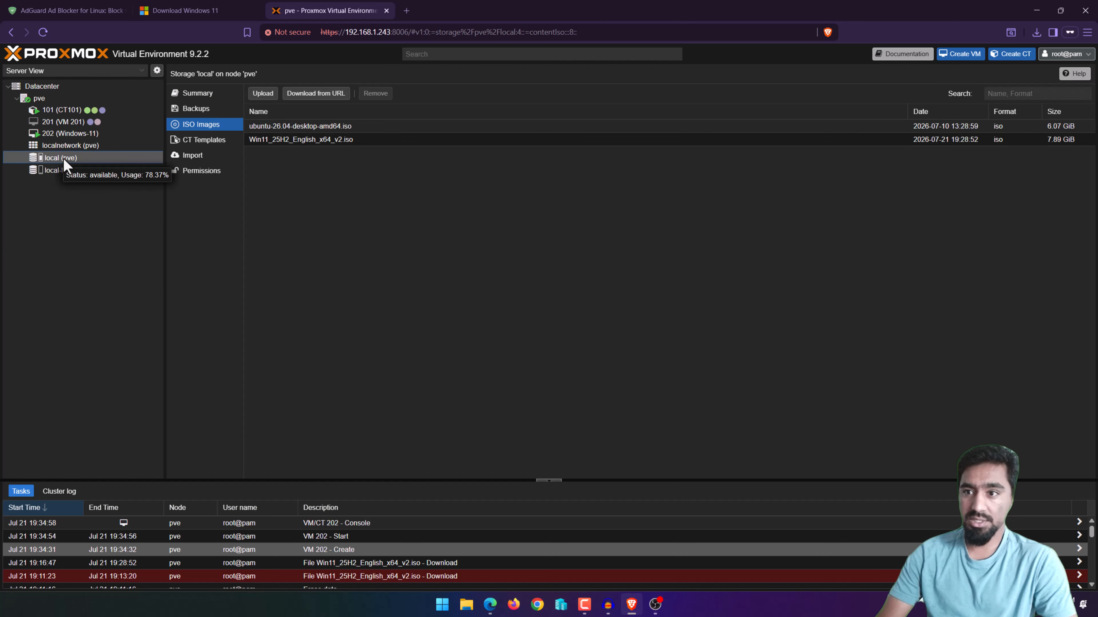
left_click(202, 145)
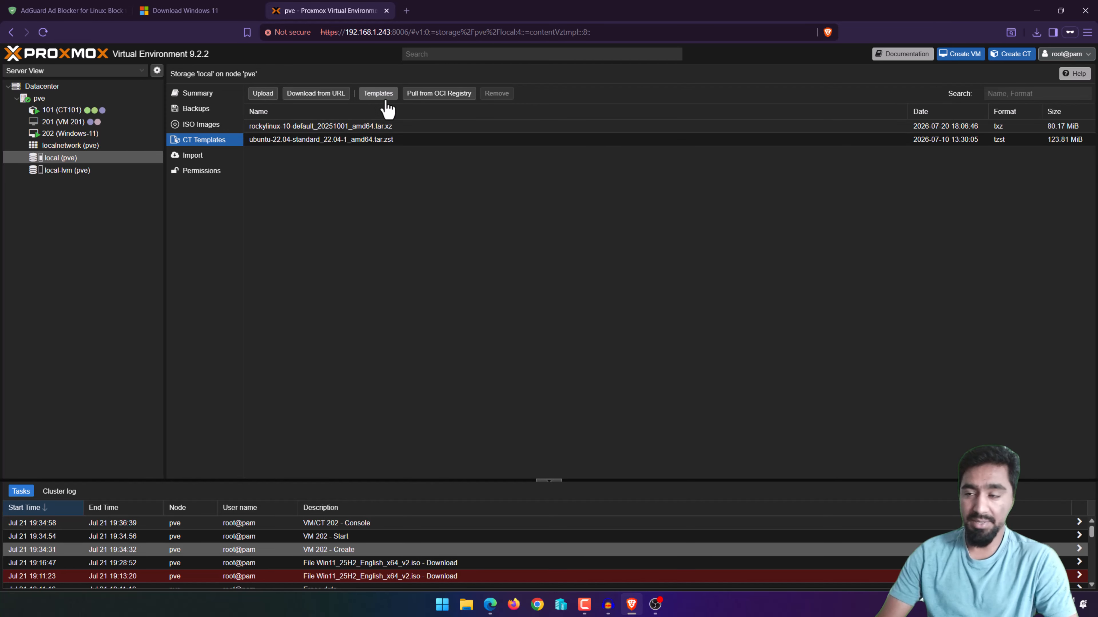
left_click(376, 96)
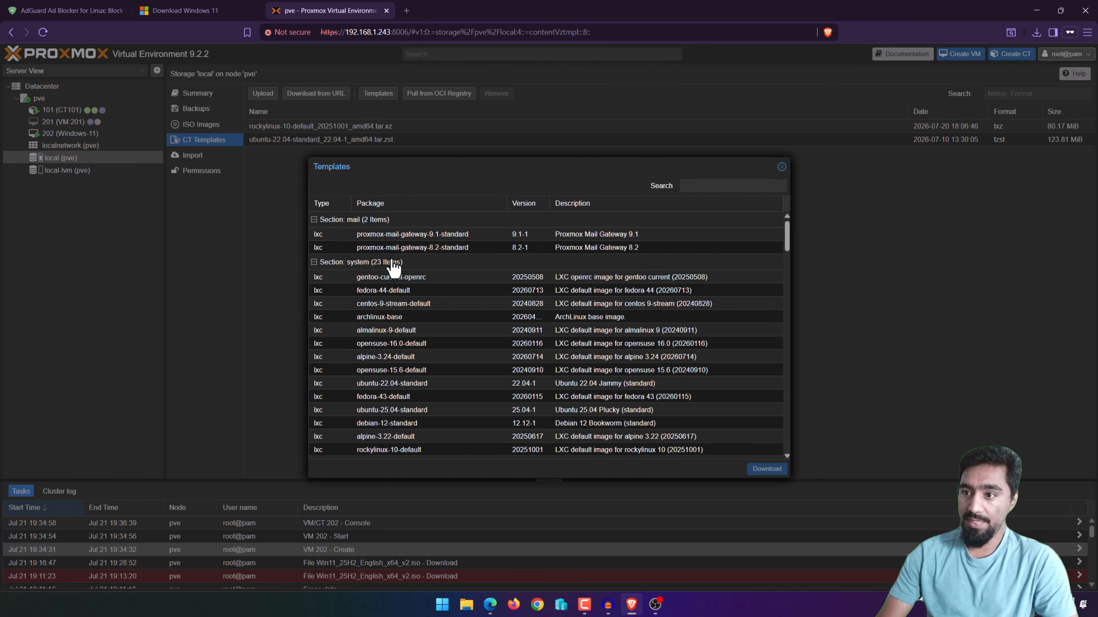
scroll(396, 280, "down", 5)
scroll(395, 276, "down", 10)
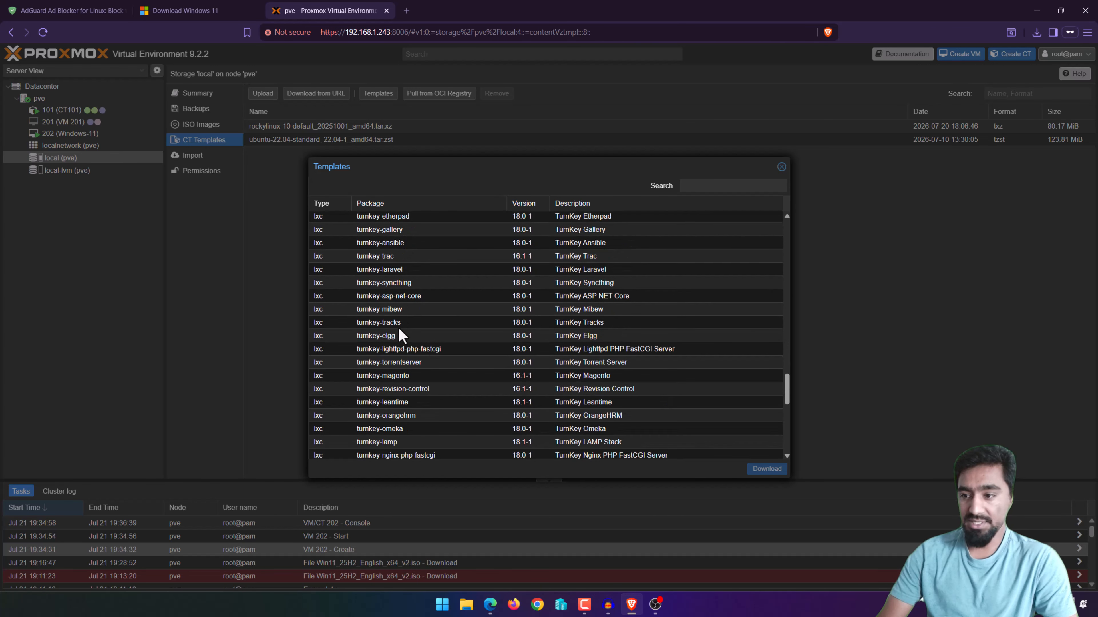
scroll(398, 327, "up", 15)
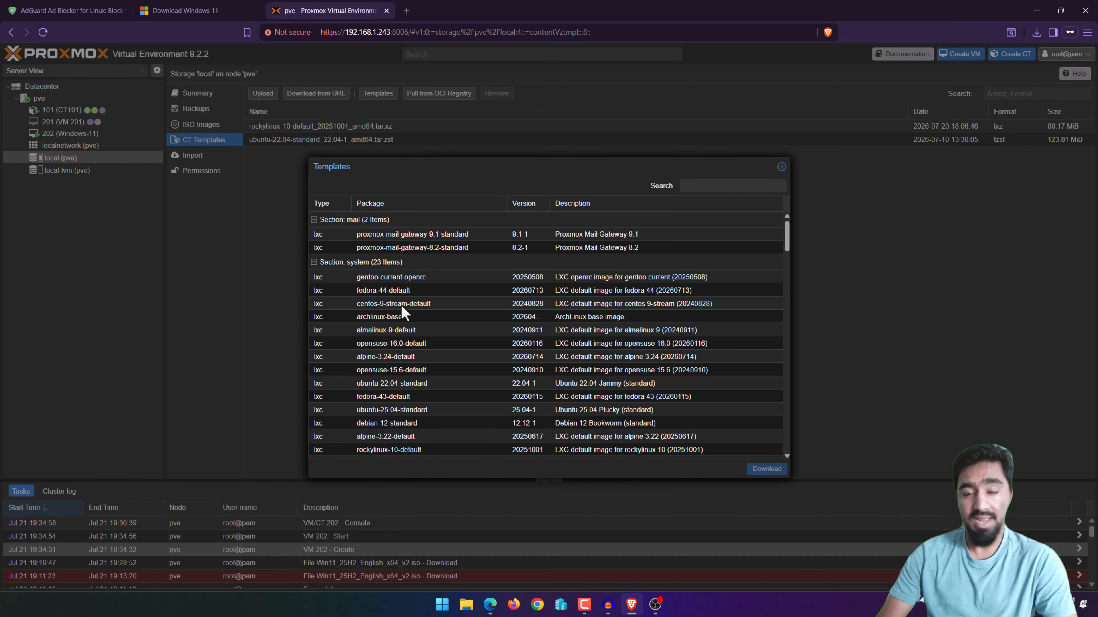
left_click(383, 425)
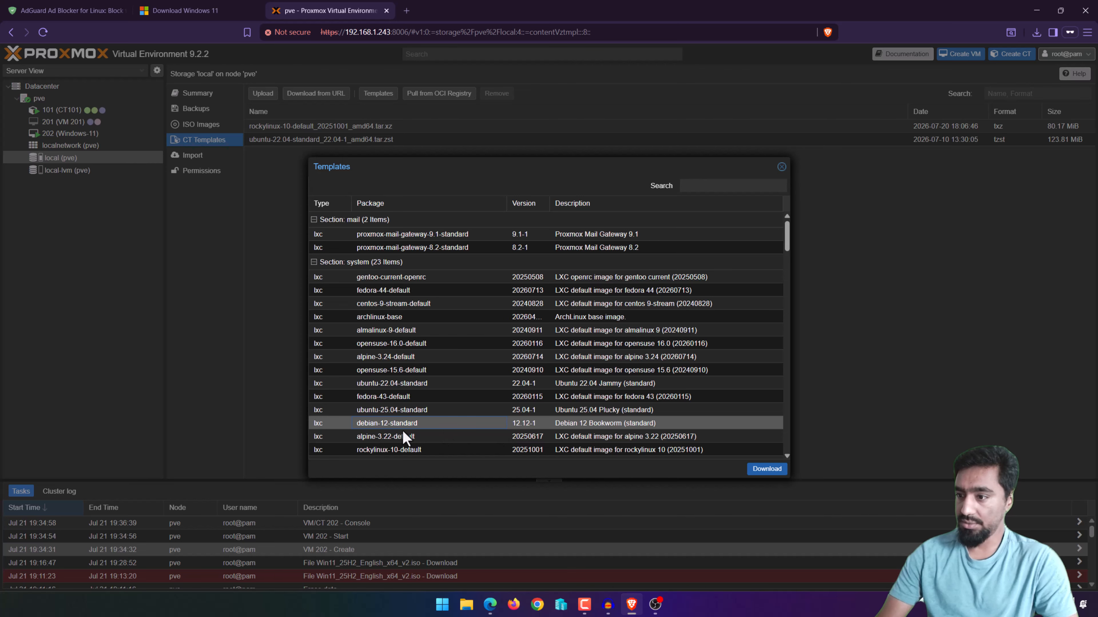
scroll(398, 428, "down", 1)
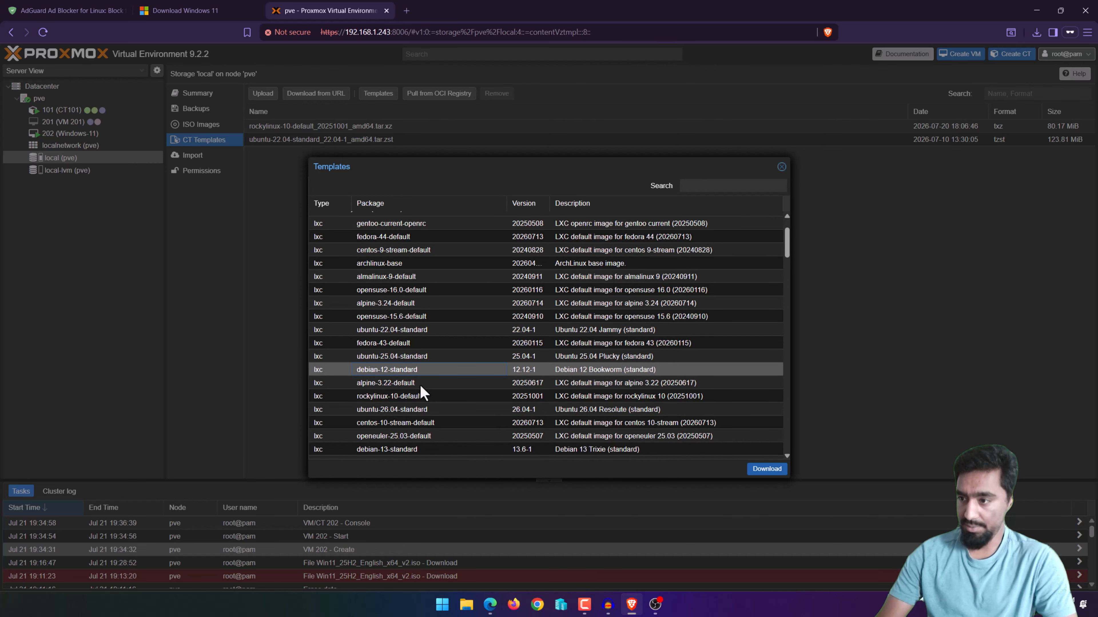
left_click(761, 471)
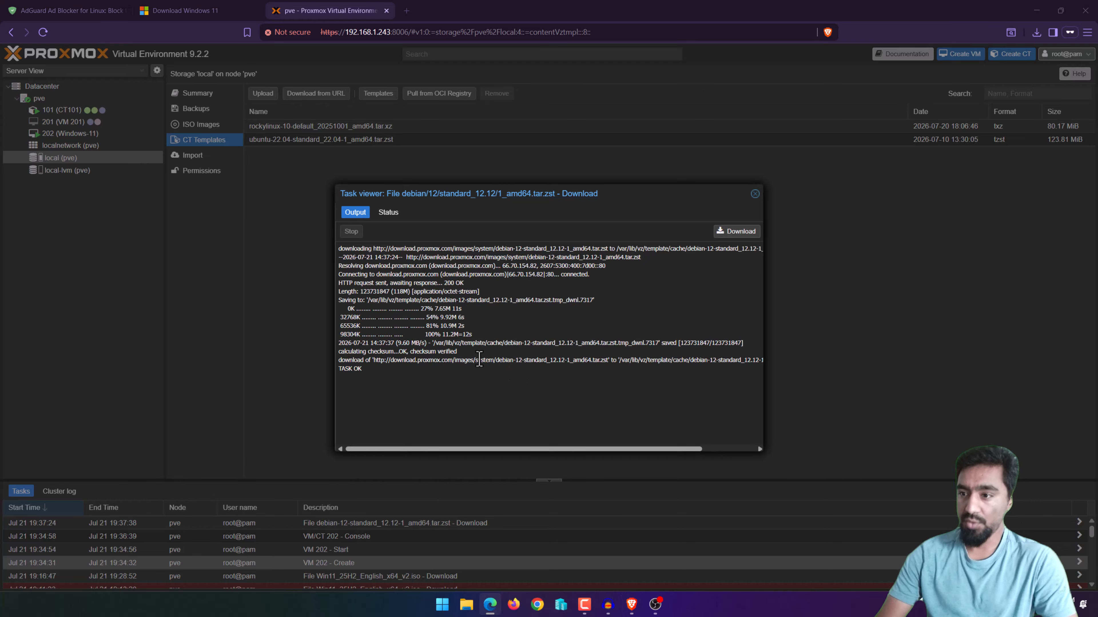
- Close the download task output and begin a new LXC container with CT ID 102 and hostname Adguard-CT
left_click(755, 194)
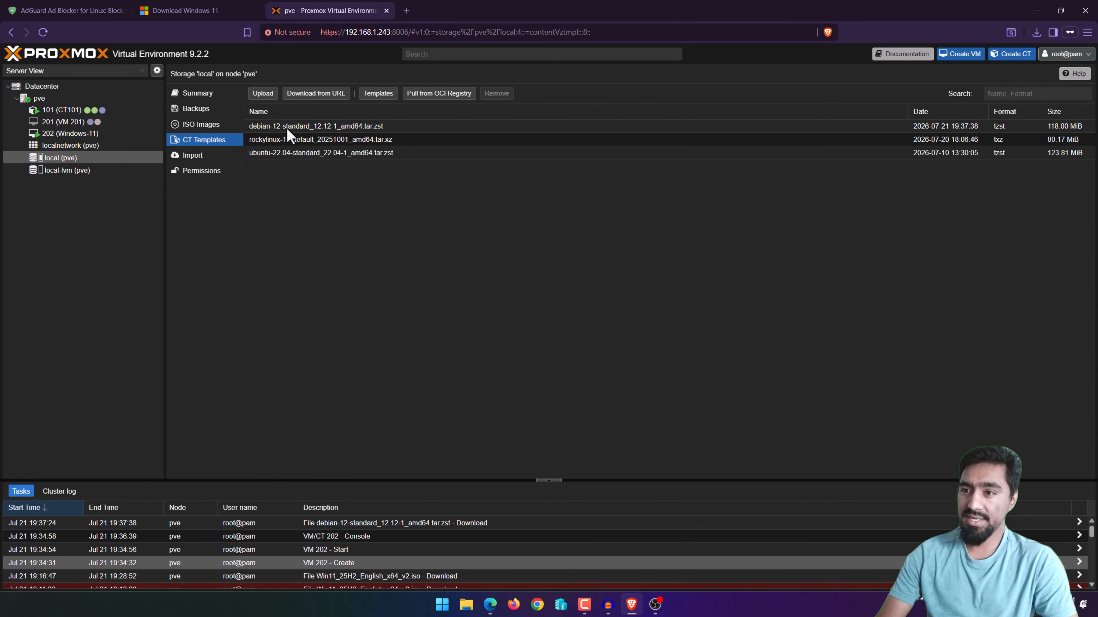
left_click(298, 129)
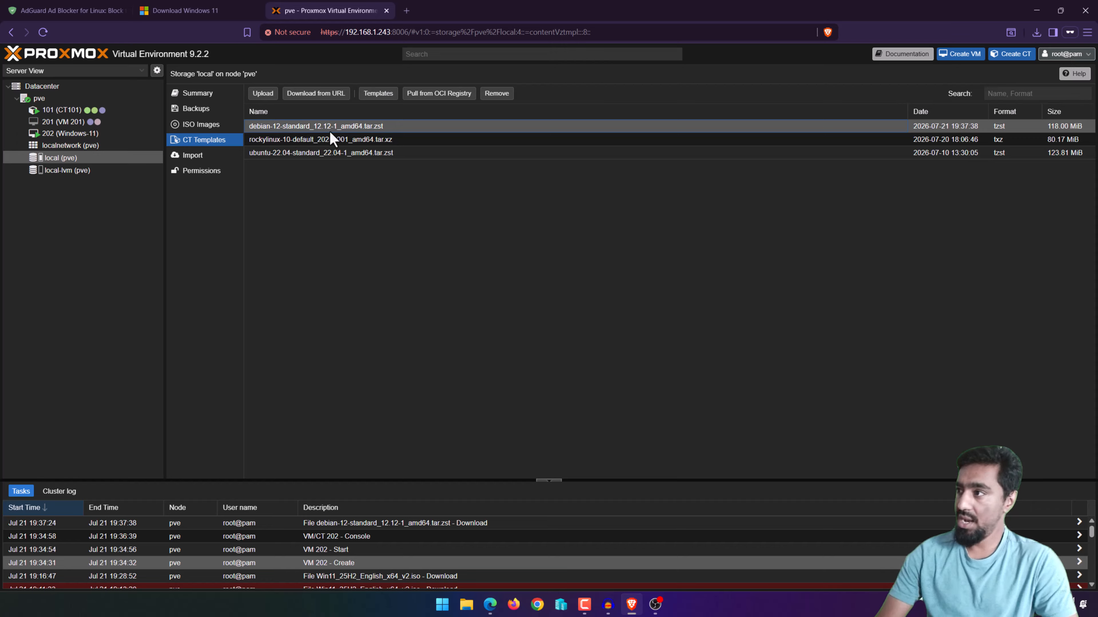
left_click(1011, 54)
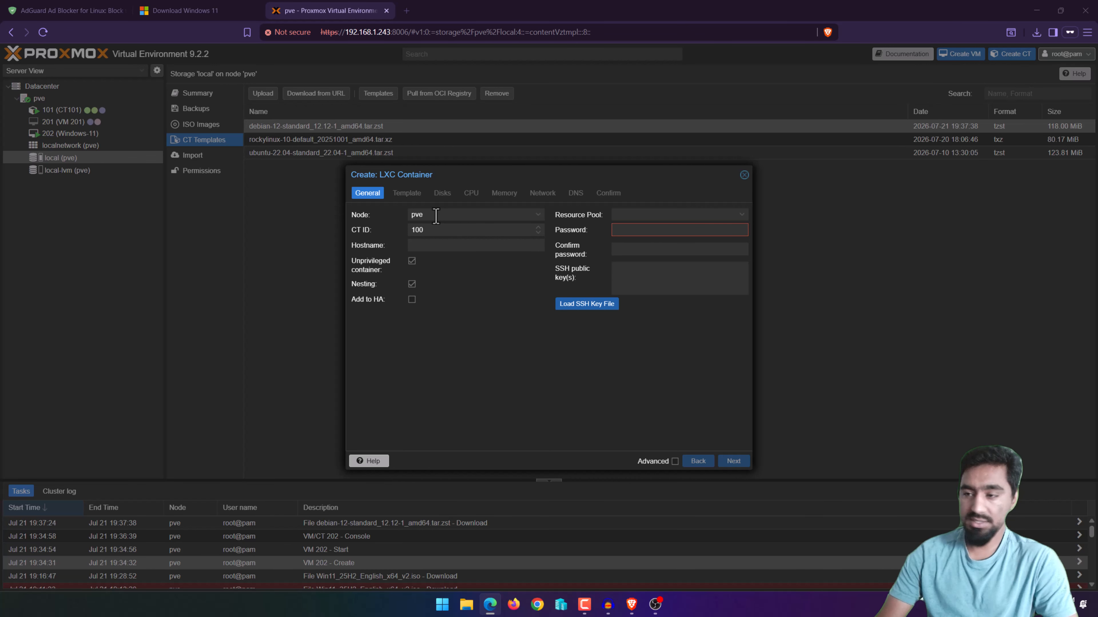
double_click(430, 231)
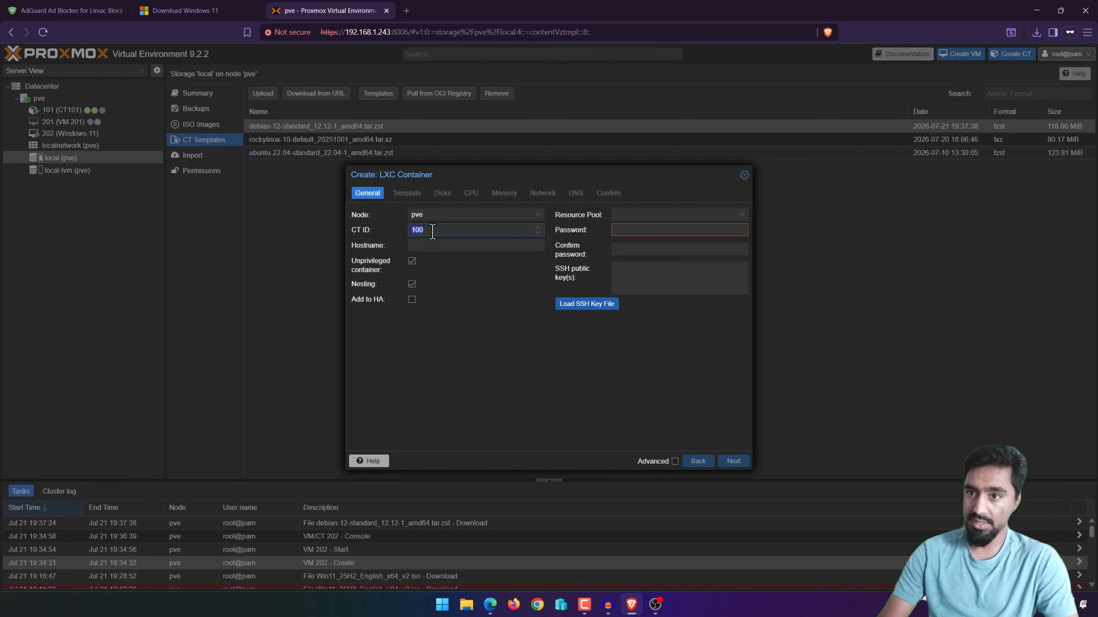
type("10")
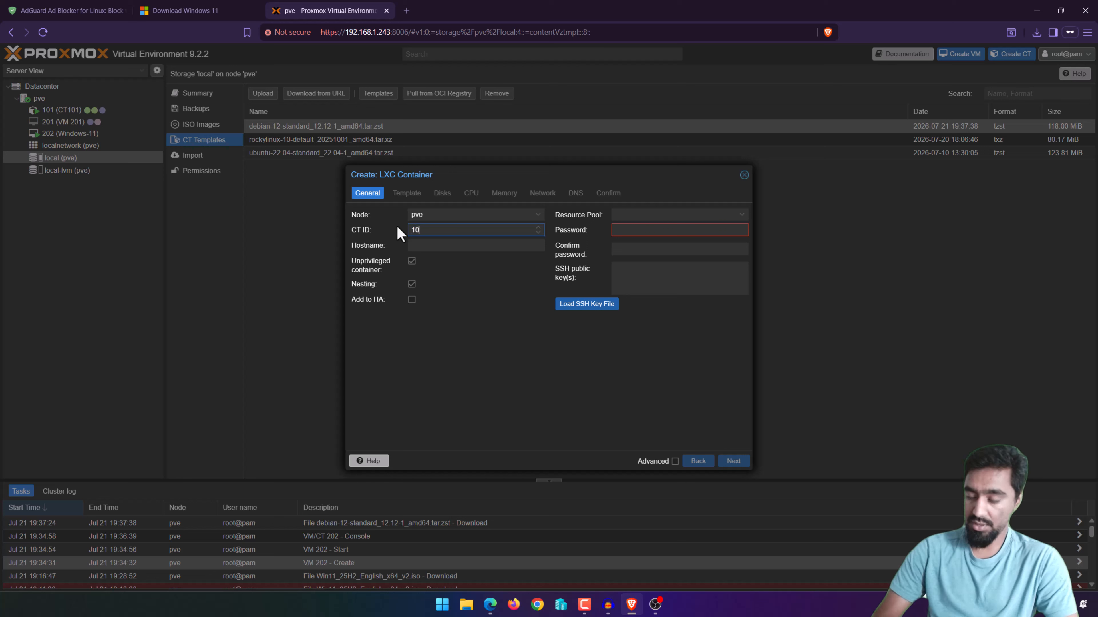
left_click(483, 246)
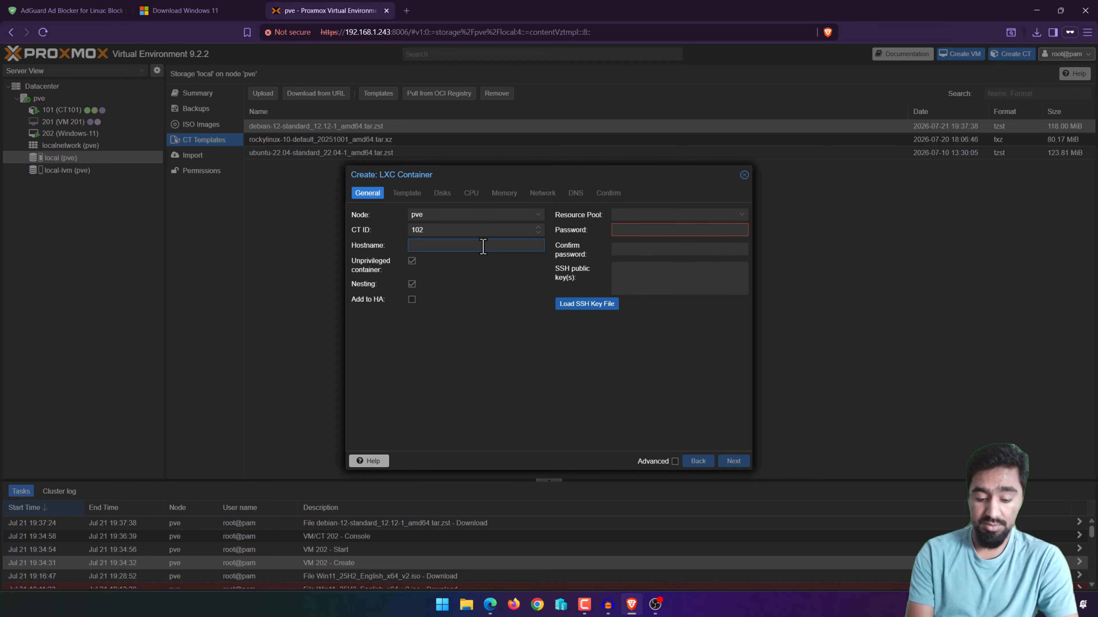
type("Adguard")
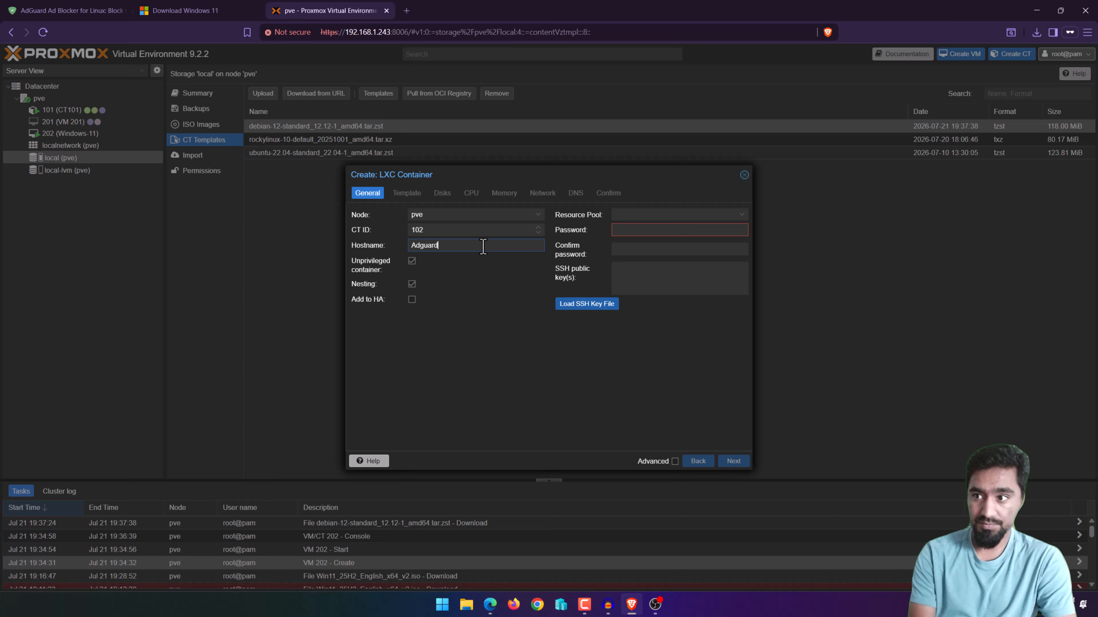
type("-CT")
- Enter and confirm the container's root password, and continue to the template settings
left_click(631, 231)
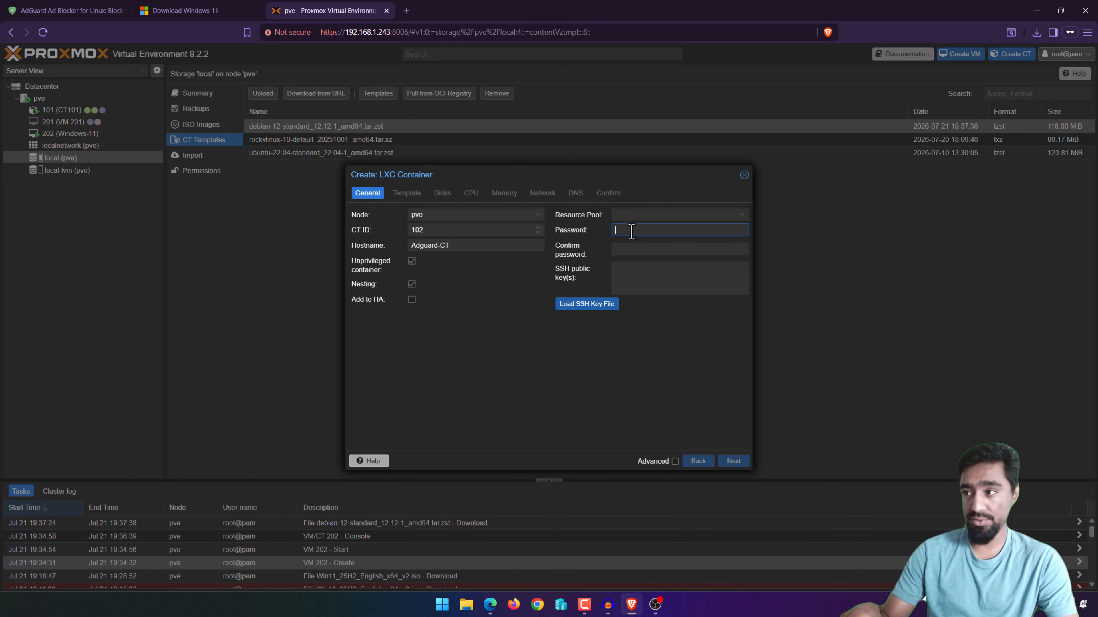
left_click(628, 252)
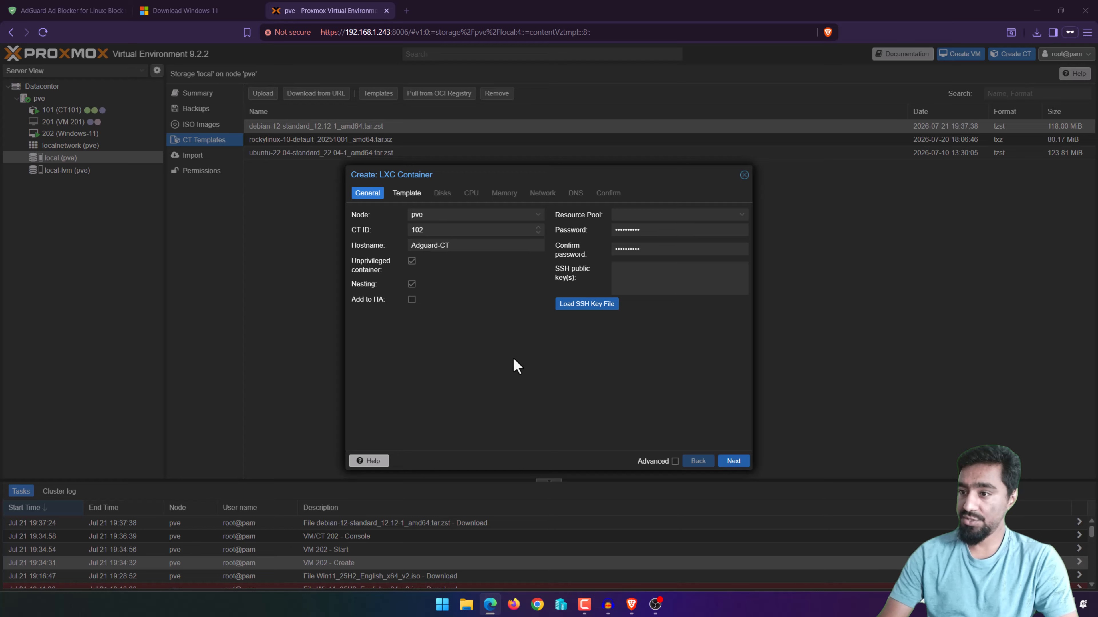
left_click(734, 461)
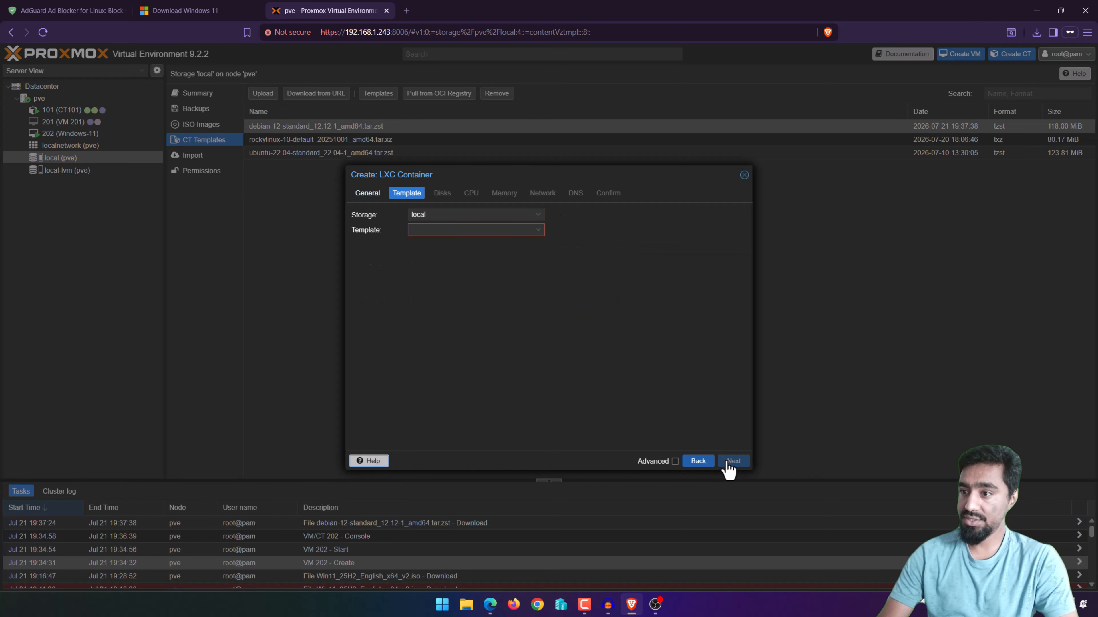
- Choose the debian-12-standard_12.12-1_amd64.tar.zst template from local storage and continue to the disk settings
left_click(444, 230)
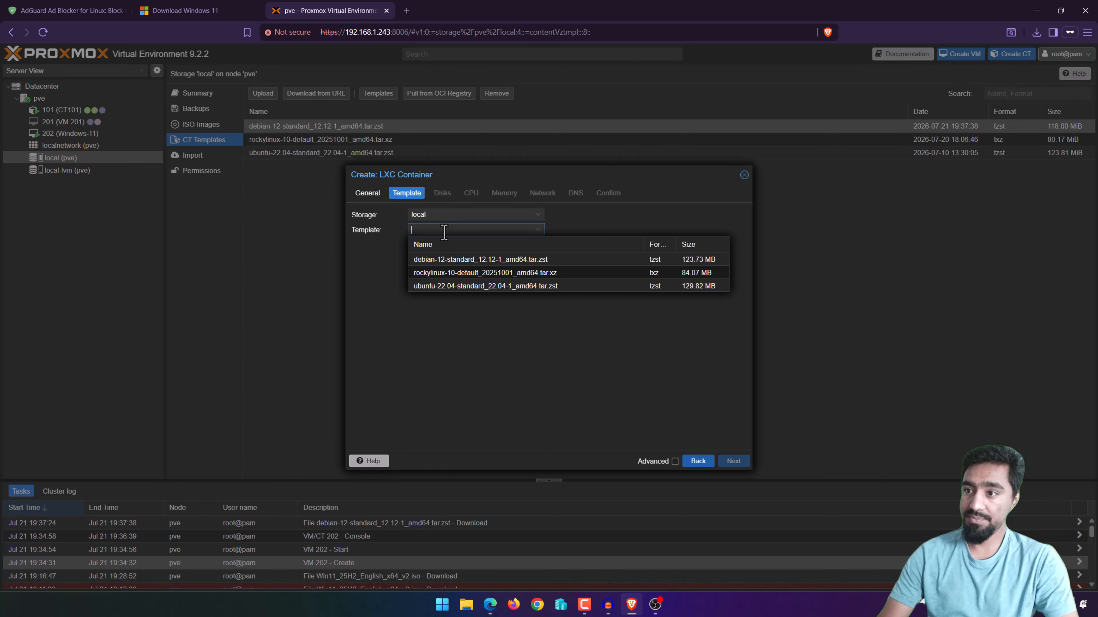
left_click(453, 259)
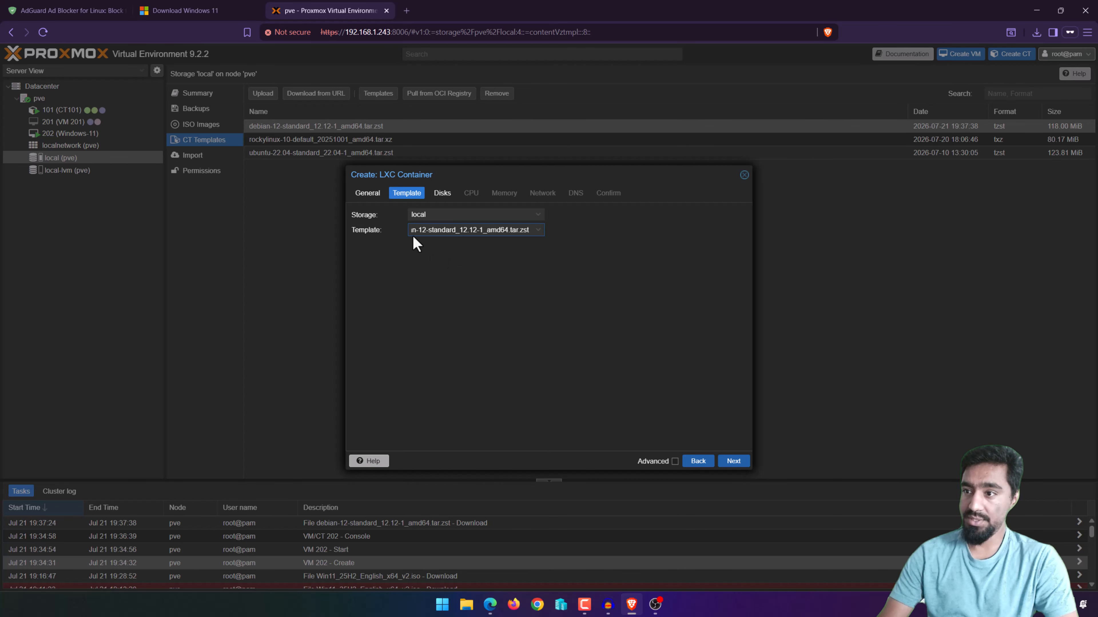
left_click(732, 462)
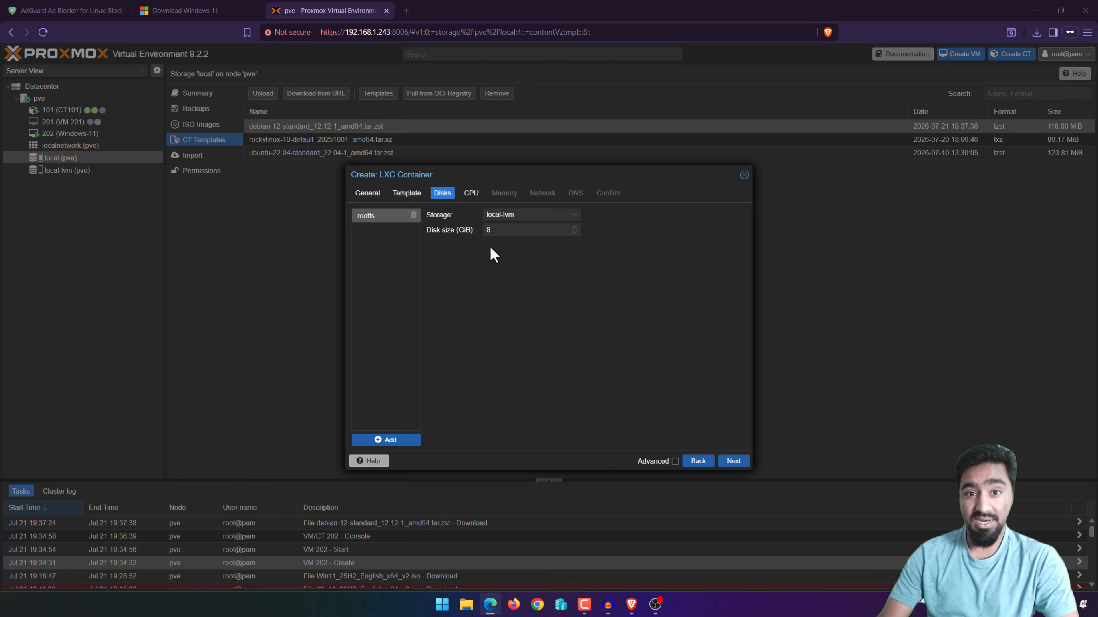
- Set the root disk size to 16 GiB on local-lvm, and accept 1 CPU core with 512 MiB of memory and swap
double_click(503, 231)
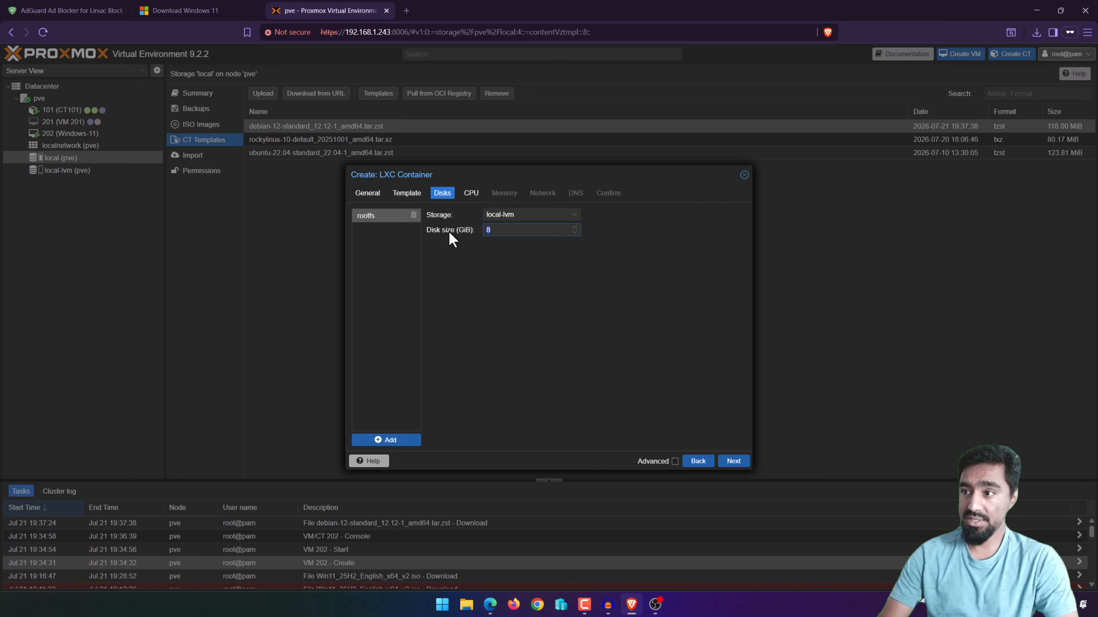
type("16")
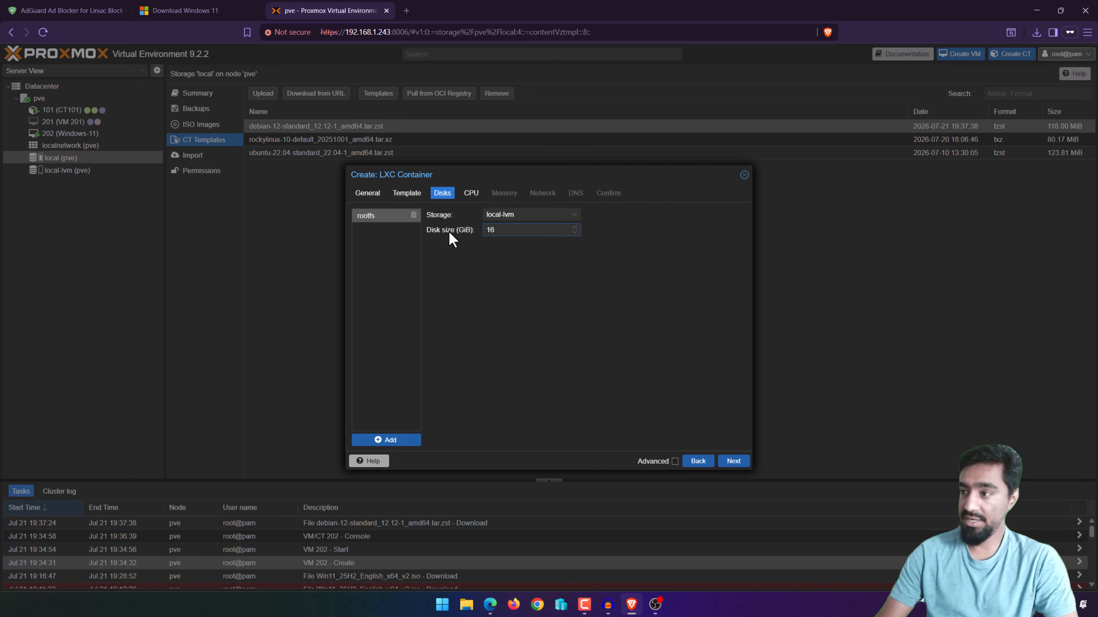
left_click(539, 335)
left_click(732, 461)
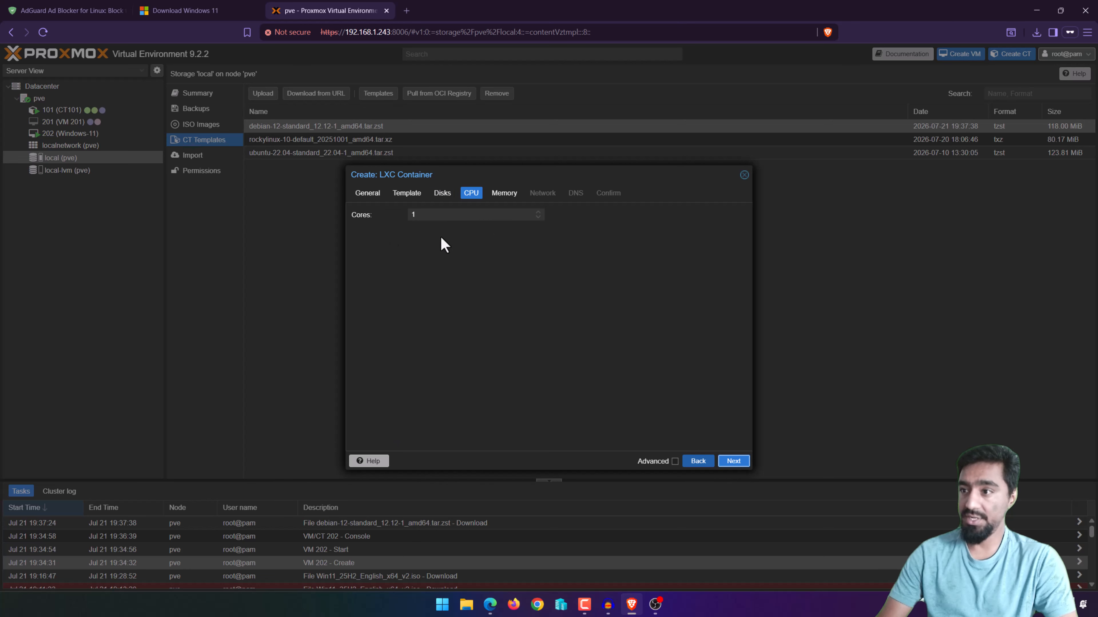
left_click(730, 462)
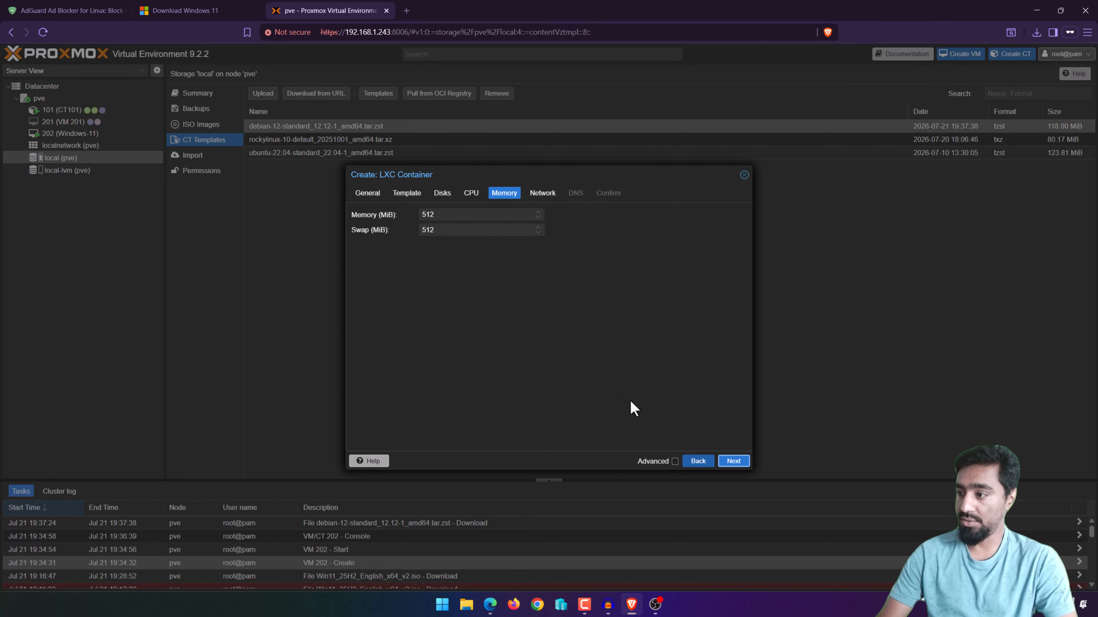
left_click(731, 463)
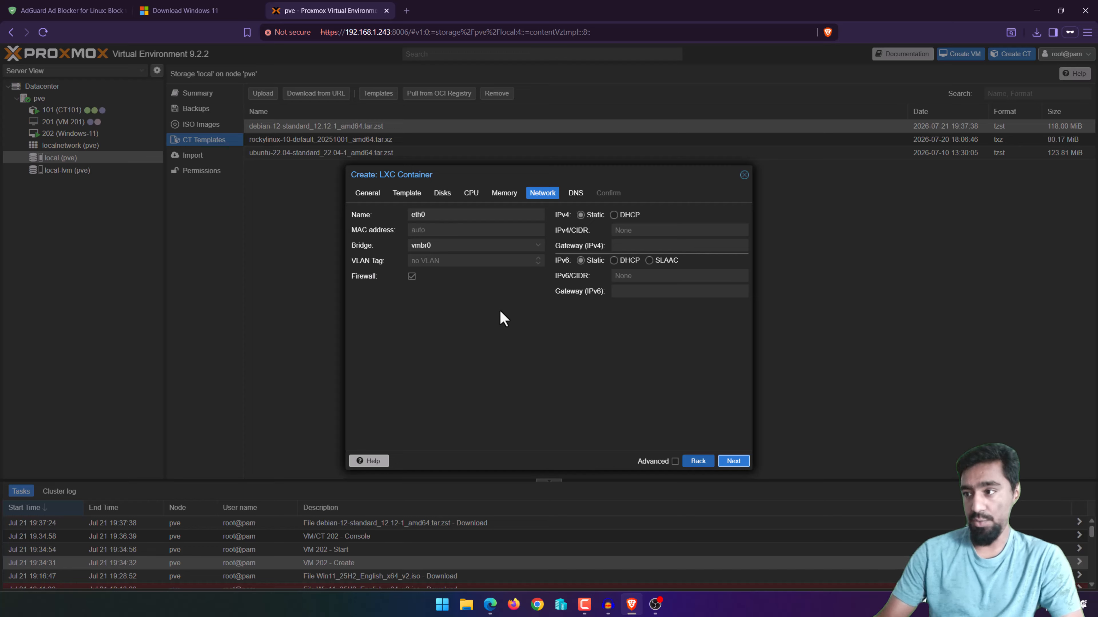
- Give the container's eth0 interface the static IPv4 address 192.168.1.244/24
left_click(634, 230)
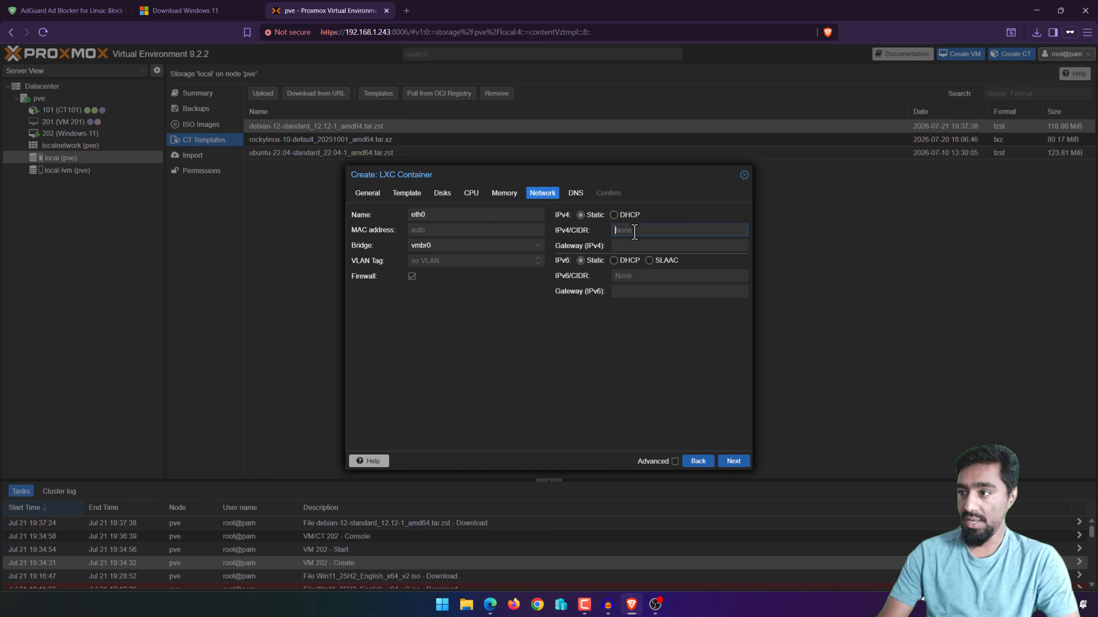
type("192.168")
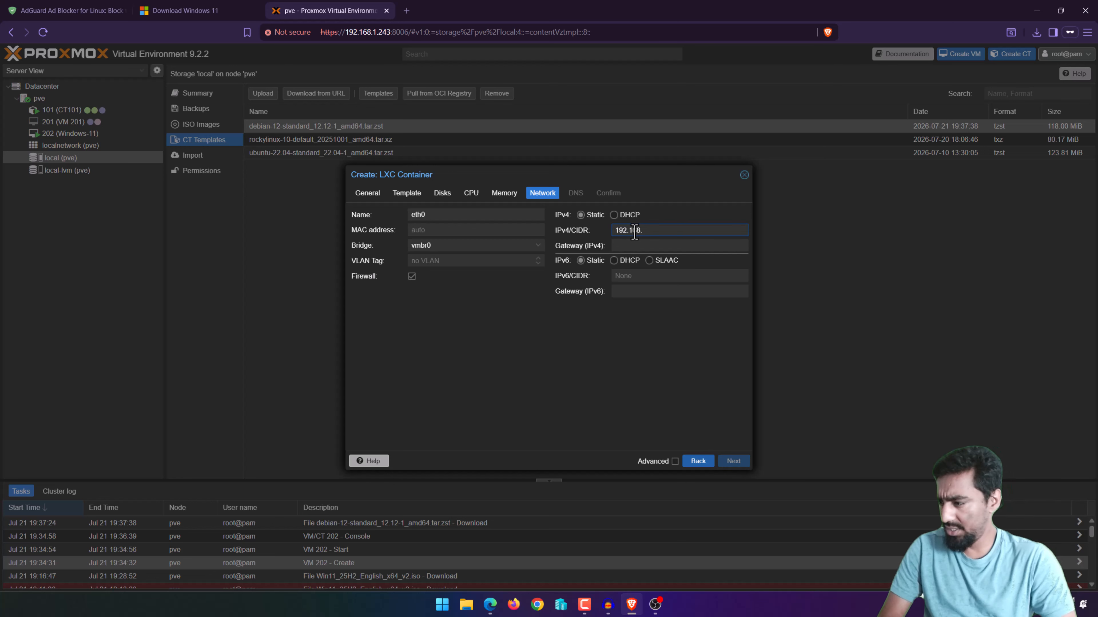
type(".1.")
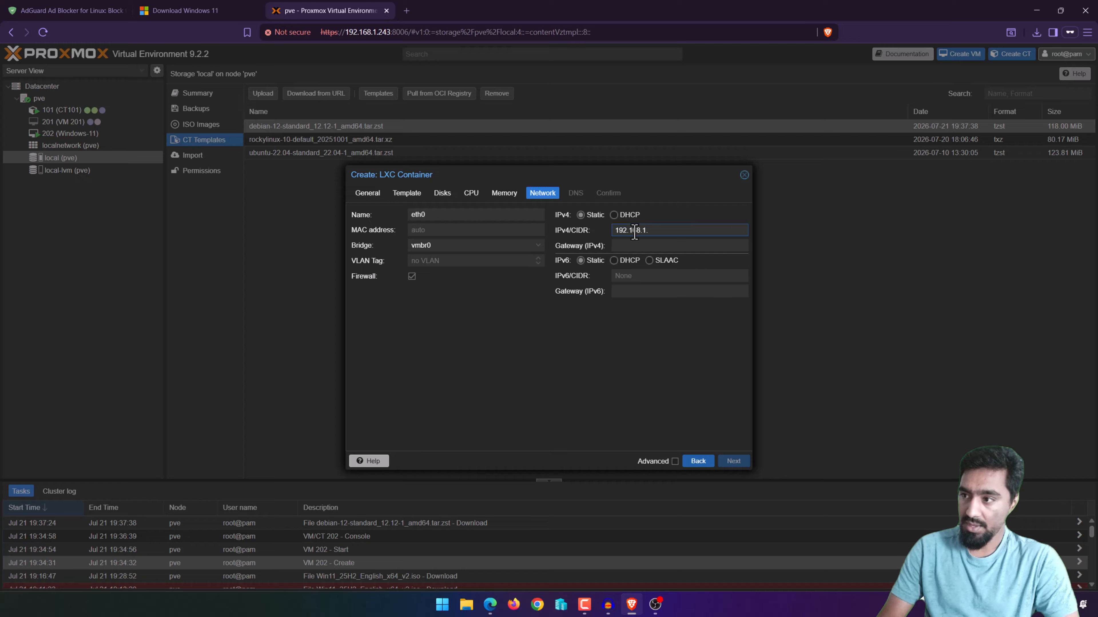
type("2")
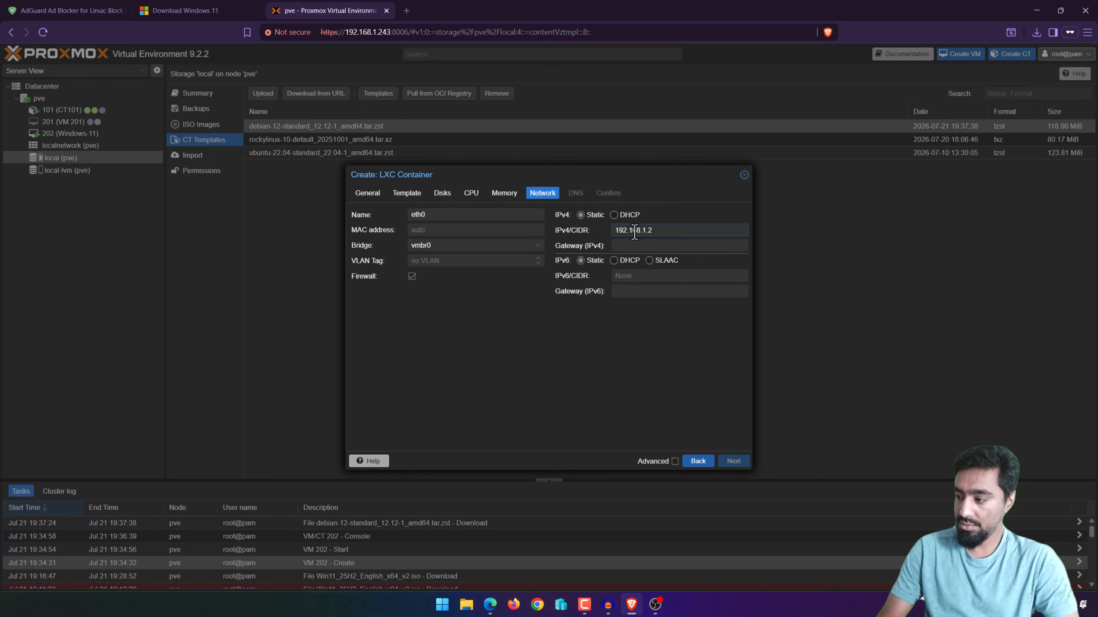
type("44")
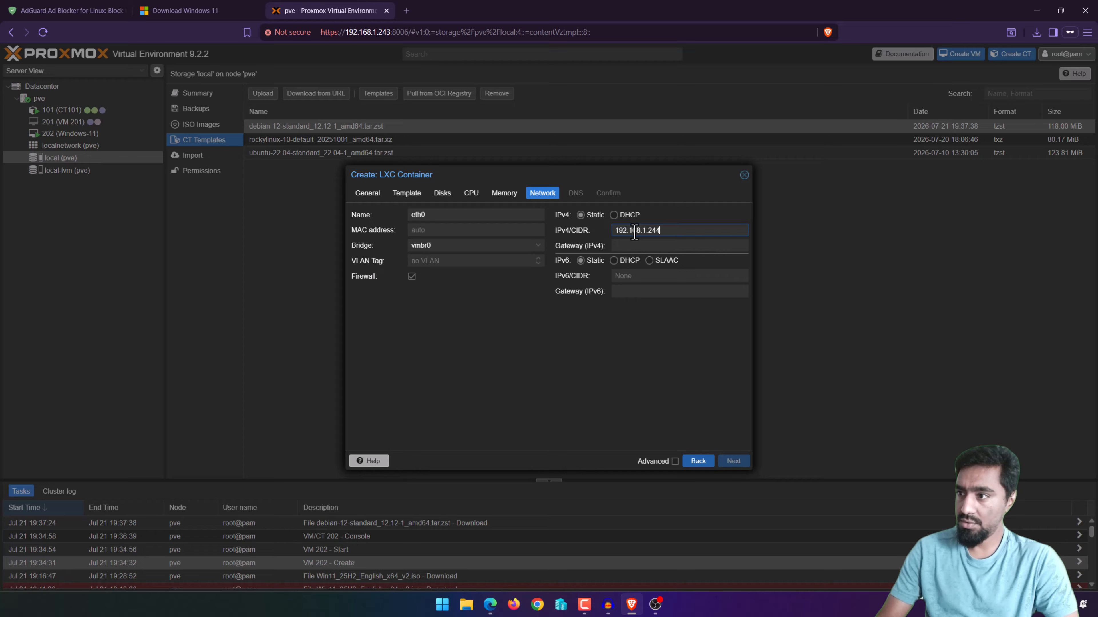
left_click(640, 246)
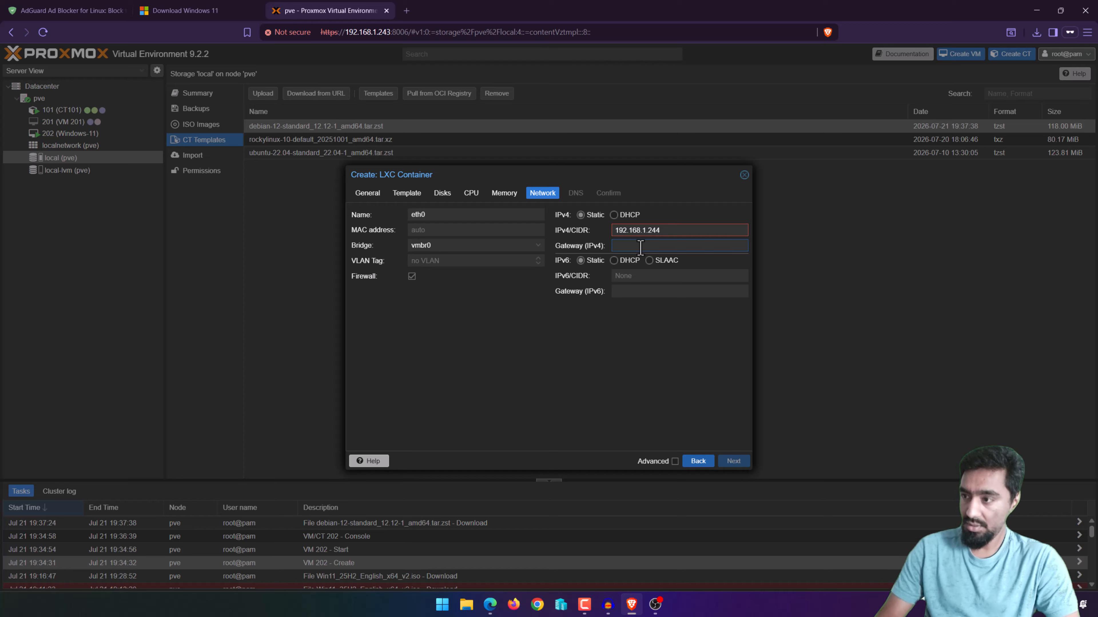
left_click(672, 230)
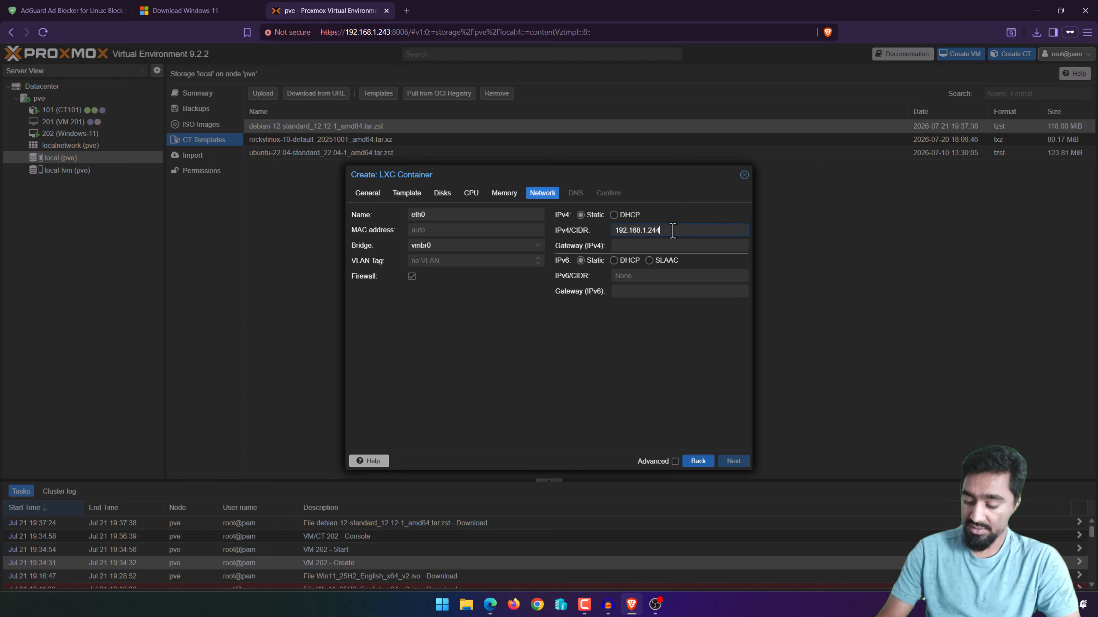
type("/24")
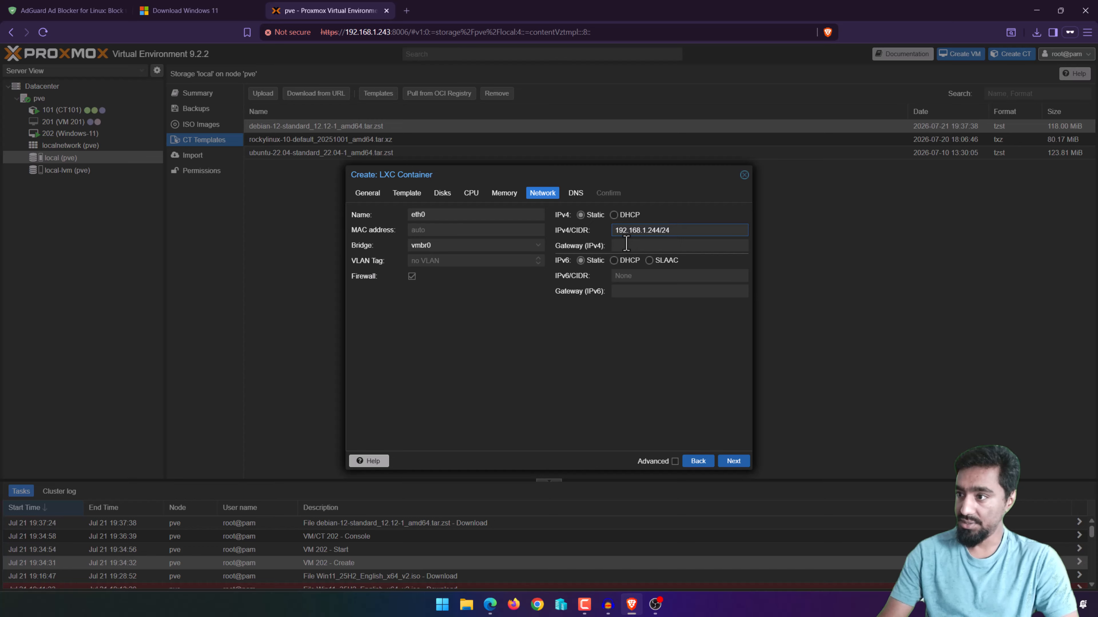
- Set the IPv4 gateway to 192.168.1.1 and keep vmbr0 as the network bridge
left_click(624, 244)
type("192.168")
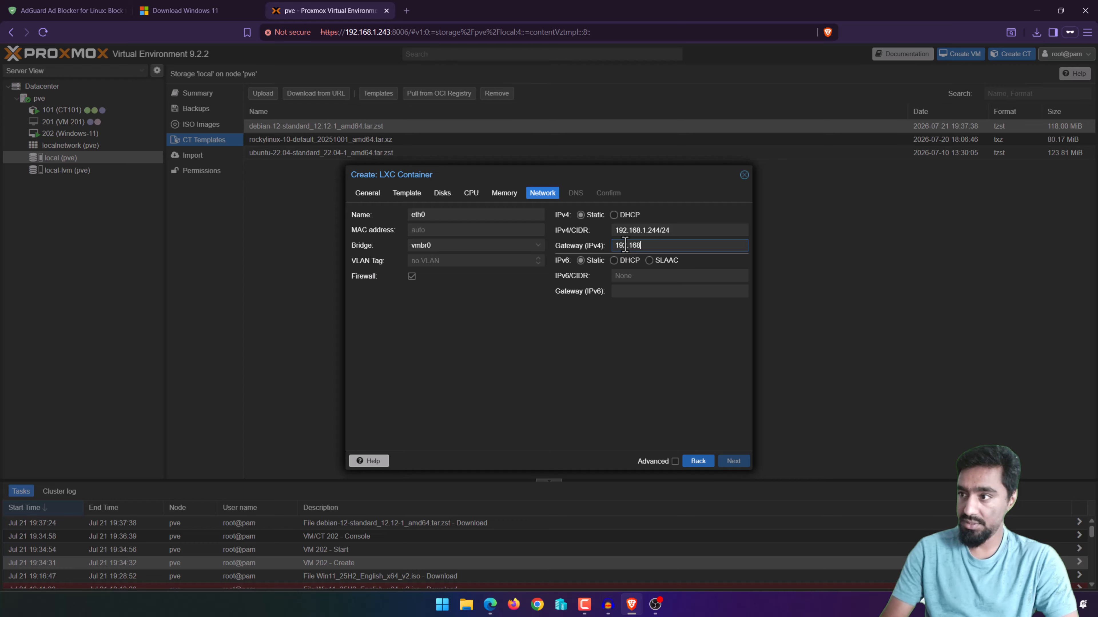
type(".1")
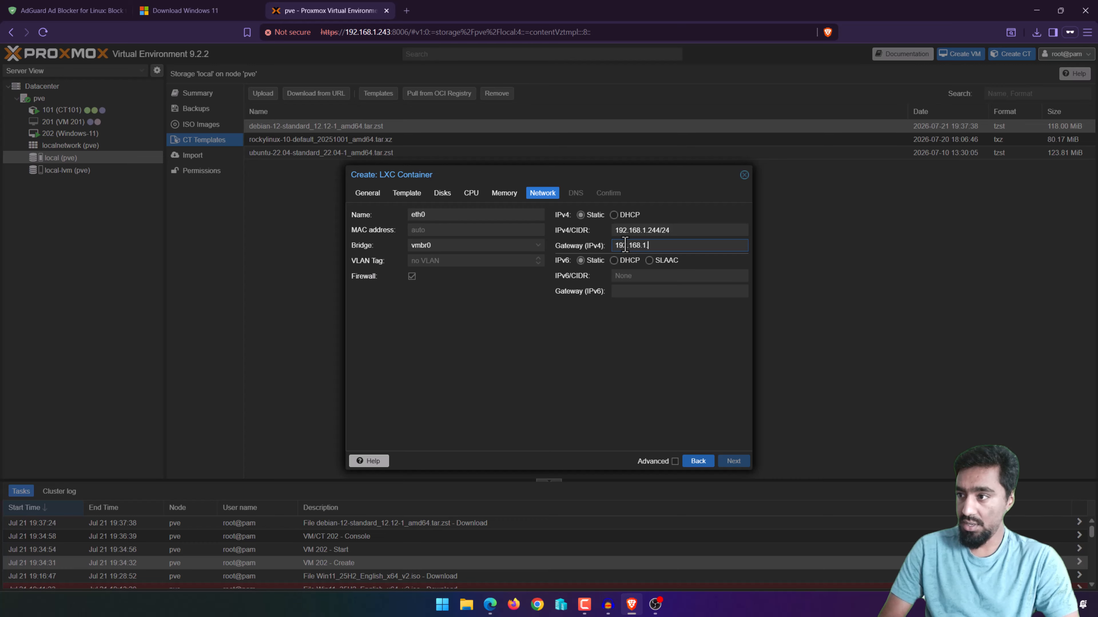
type(".1")
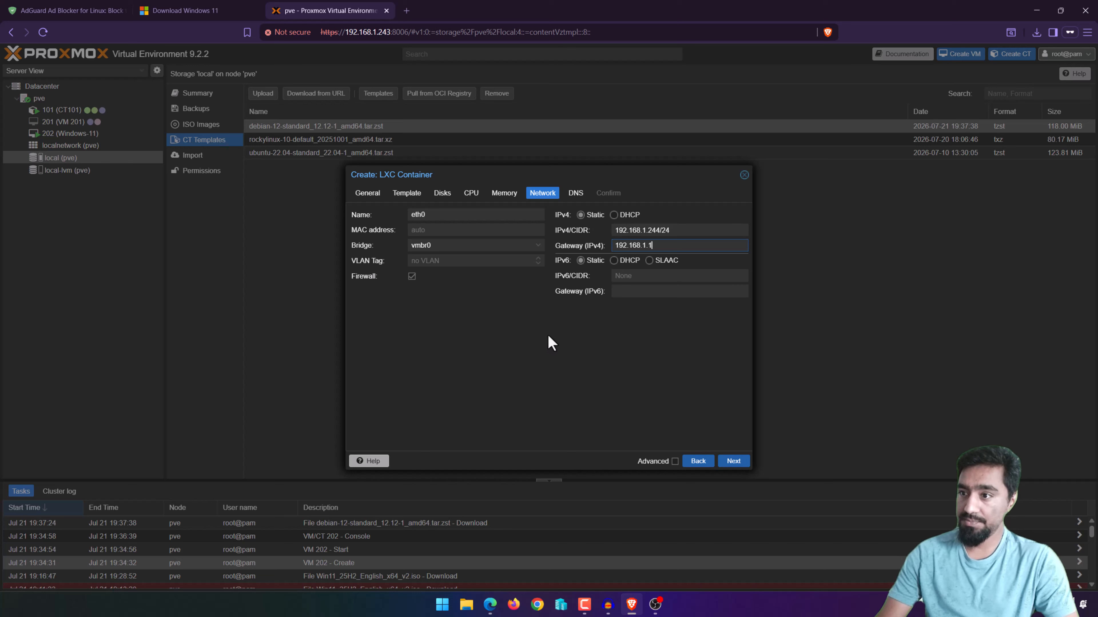
left_click(420, 246)
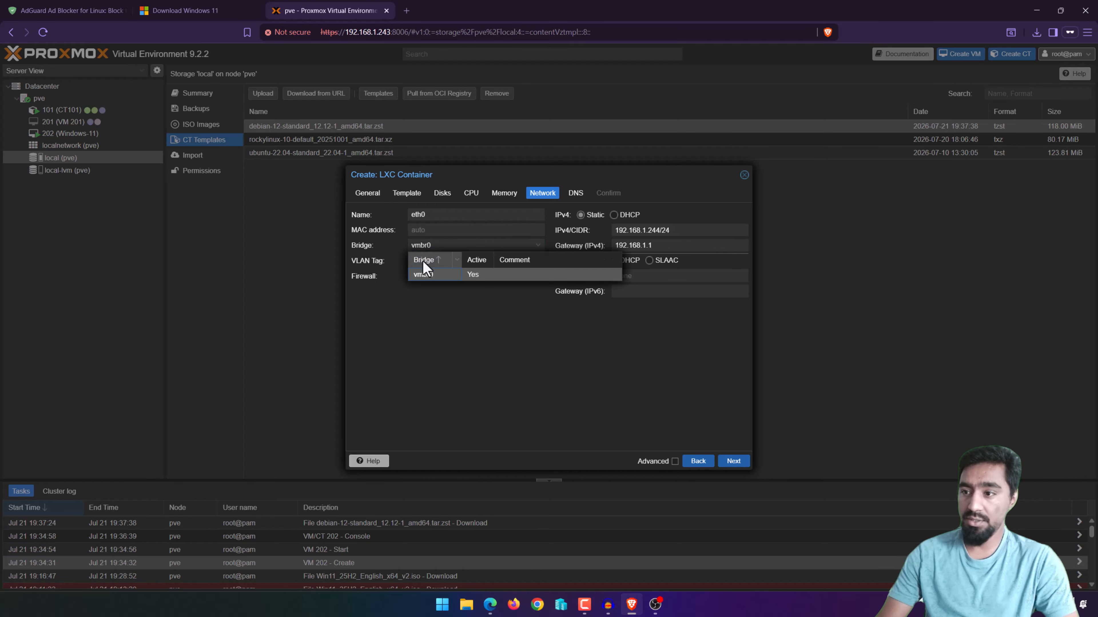
left_click(437, 300)
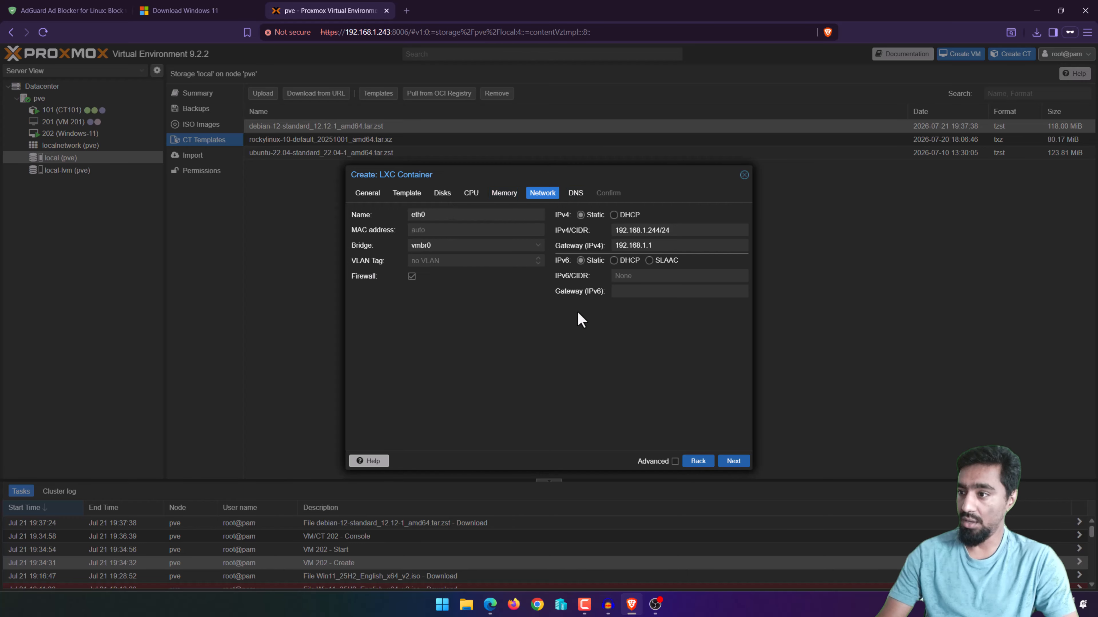
- Keep the host's DNS settings and finish creating container 102 without the start-after-creation option
left_click(735, 461)
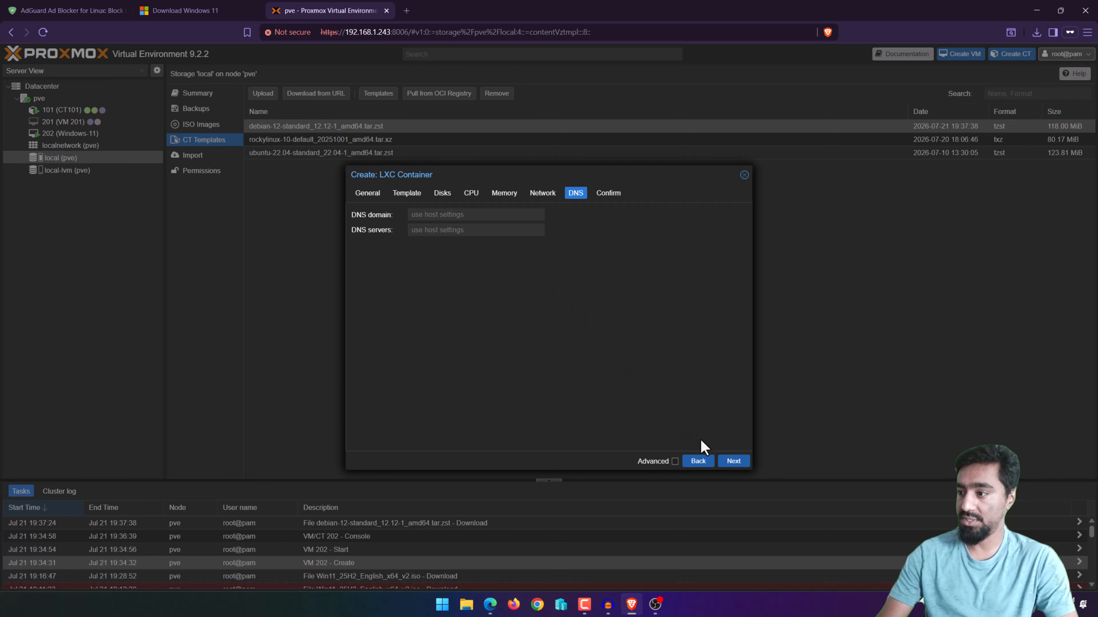
left_click(733, 461)
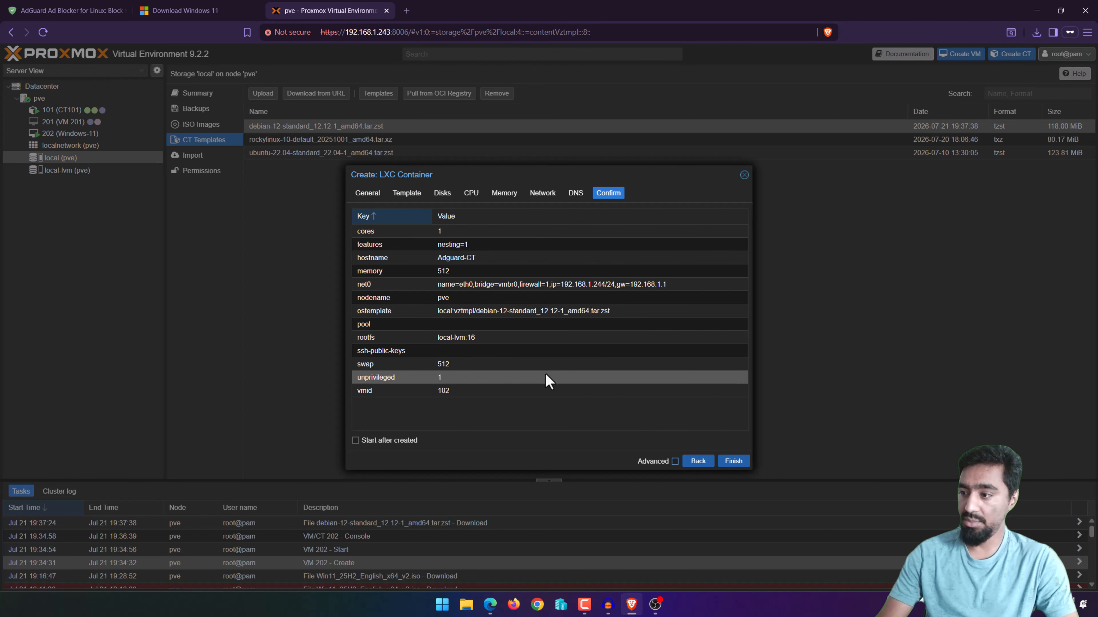
left_click(734, 461)
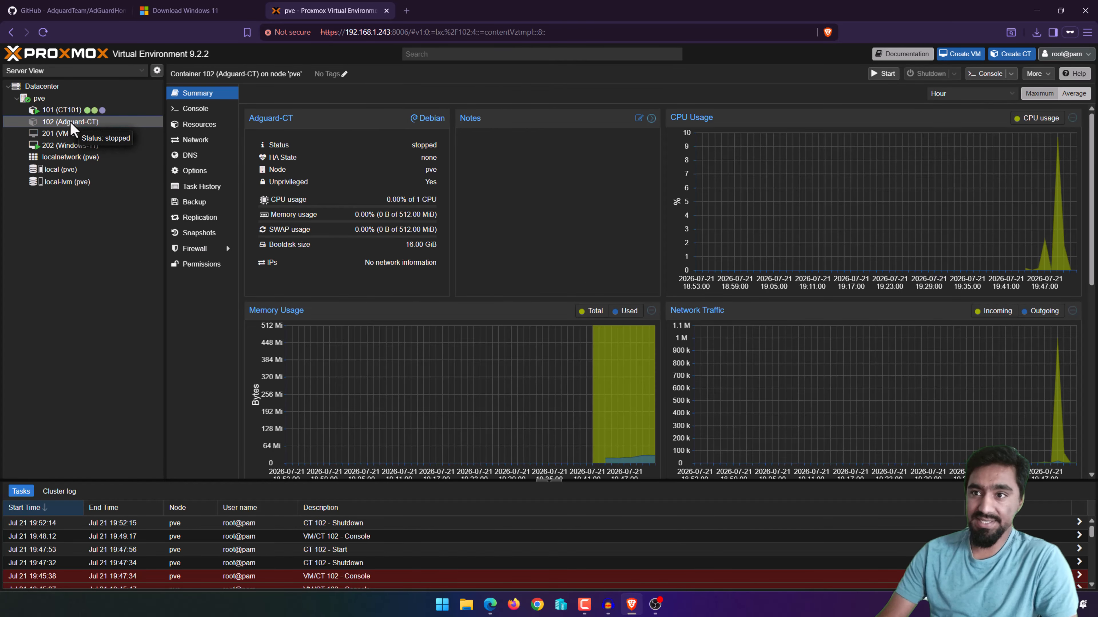
- Start container 102 (Adguard-CT) from the server tree
right_click(71, 123)
left_click(89, 144)
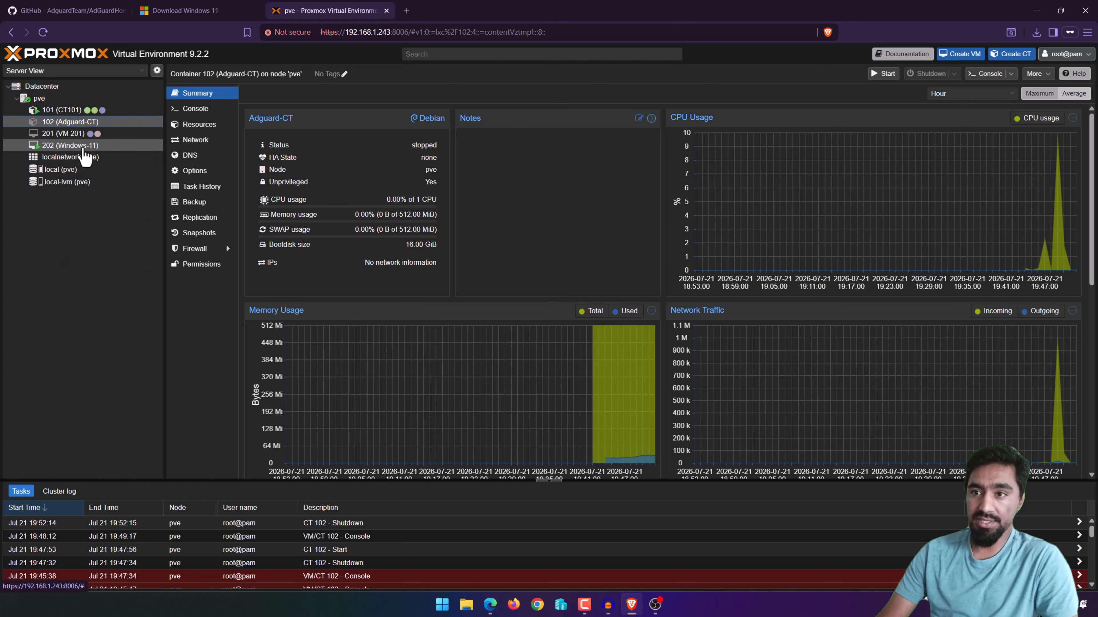
- Open the Adguard-CT container's console and log in as root with the account password
left_click(198, 114)
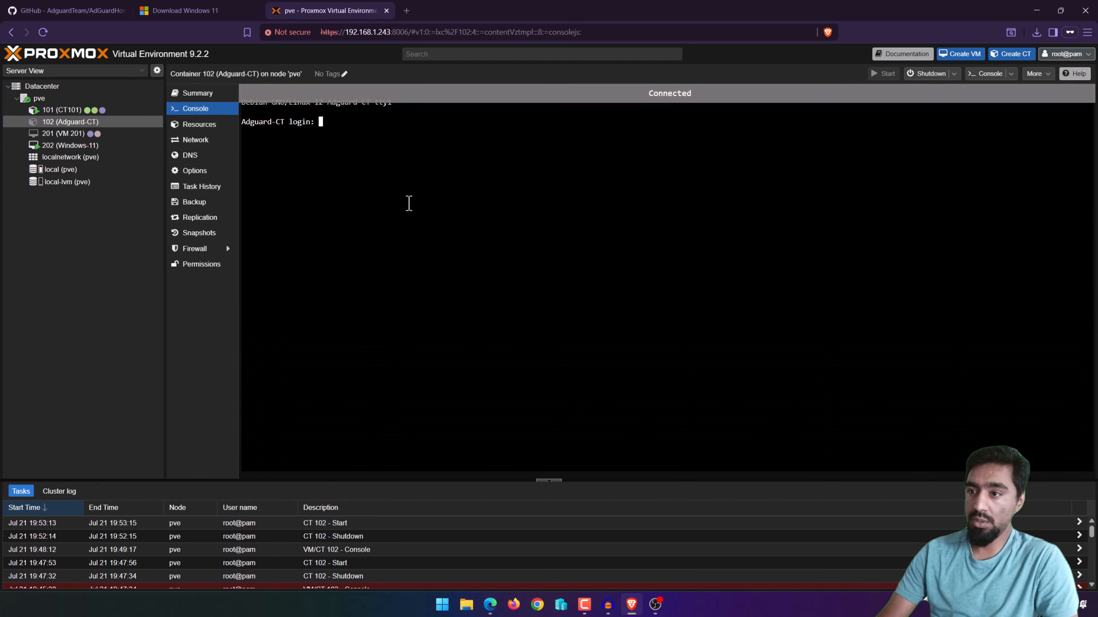
left_click_drag(383, 191, 383, 197)
type("r")
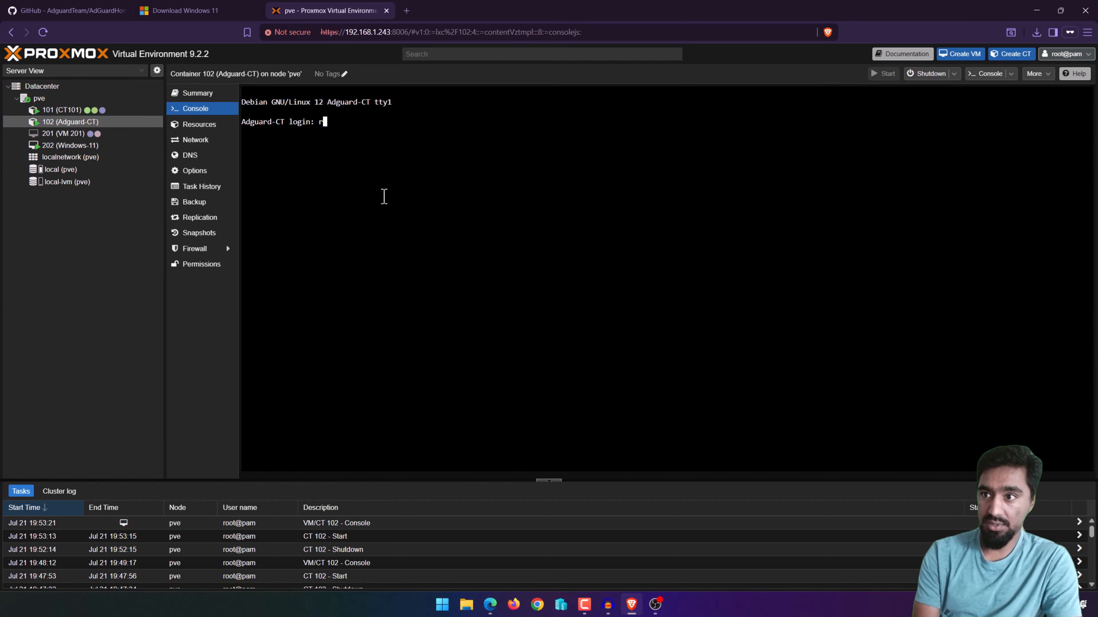
type("oot")
key("Return")
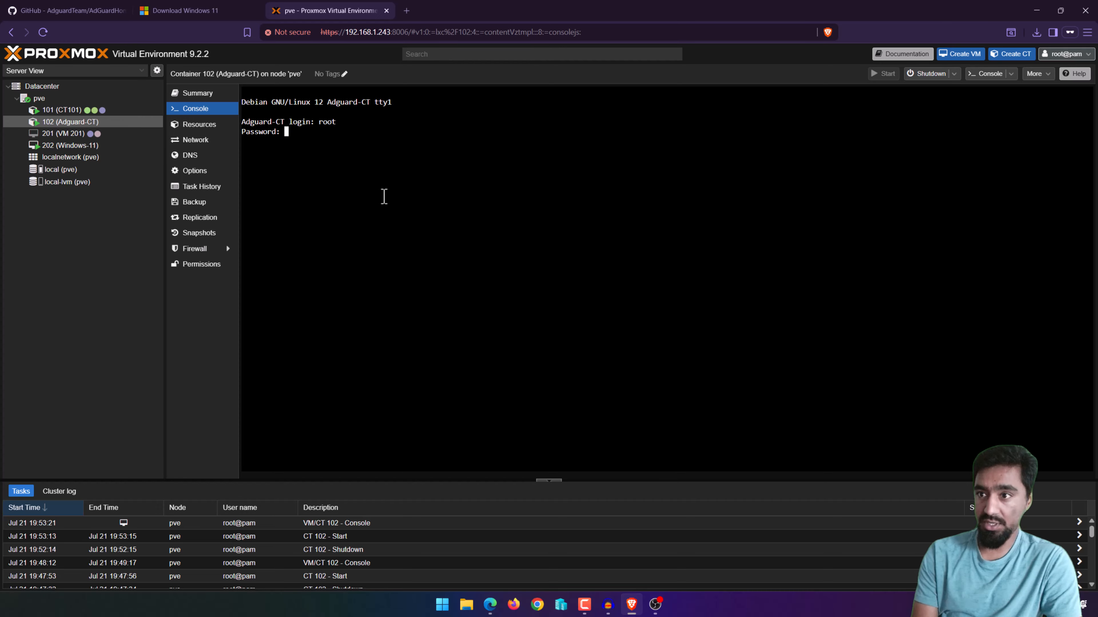
key("Return")
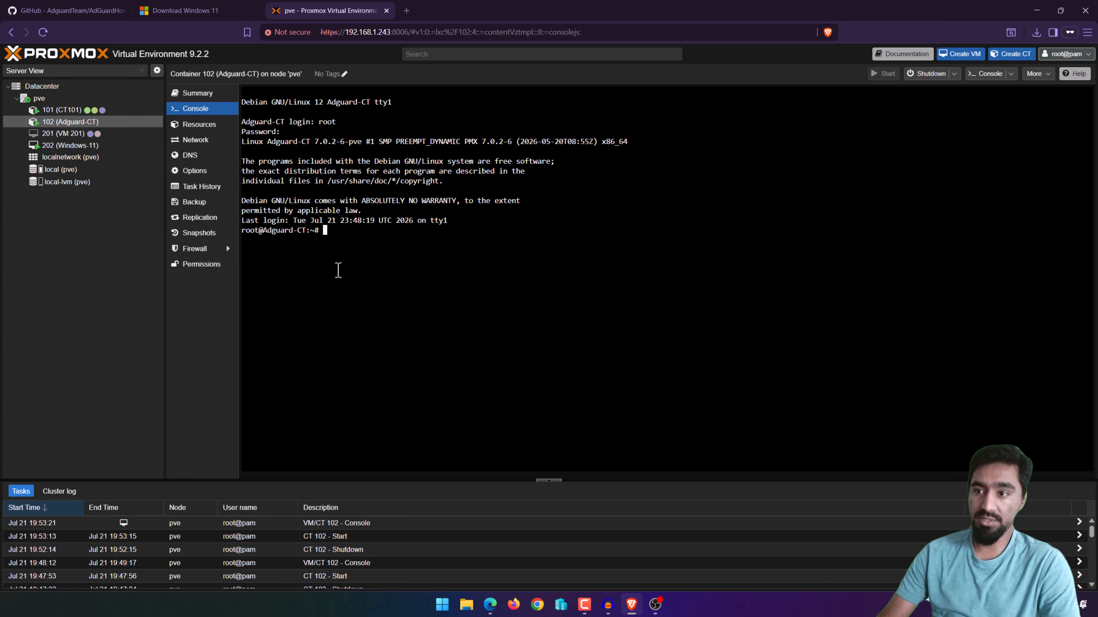
- Try to update and upgrade the container's packages with "sudo apt update && sudo apt upgrade -y"
type("sudo ")
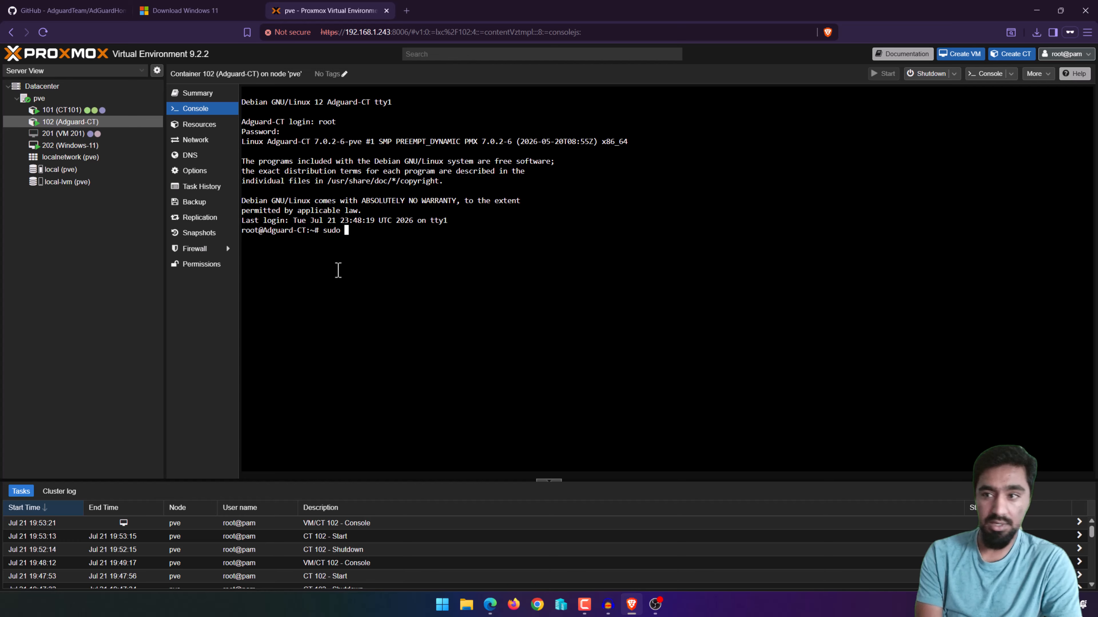
type("ap u")
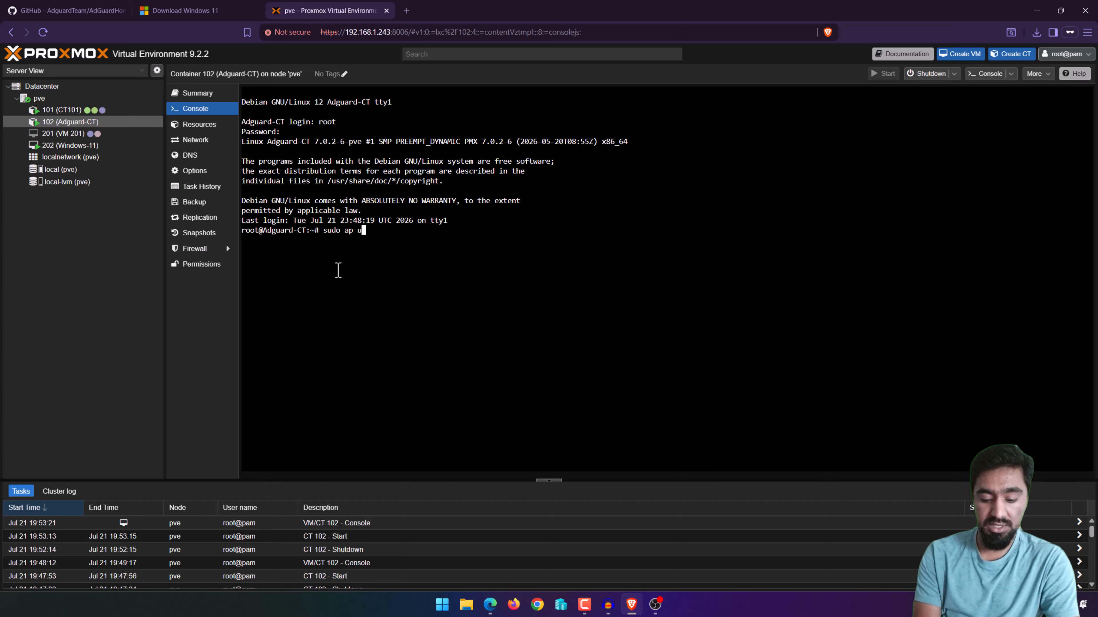
key("BackSpace")
key("BackSpace")
type("t update ")
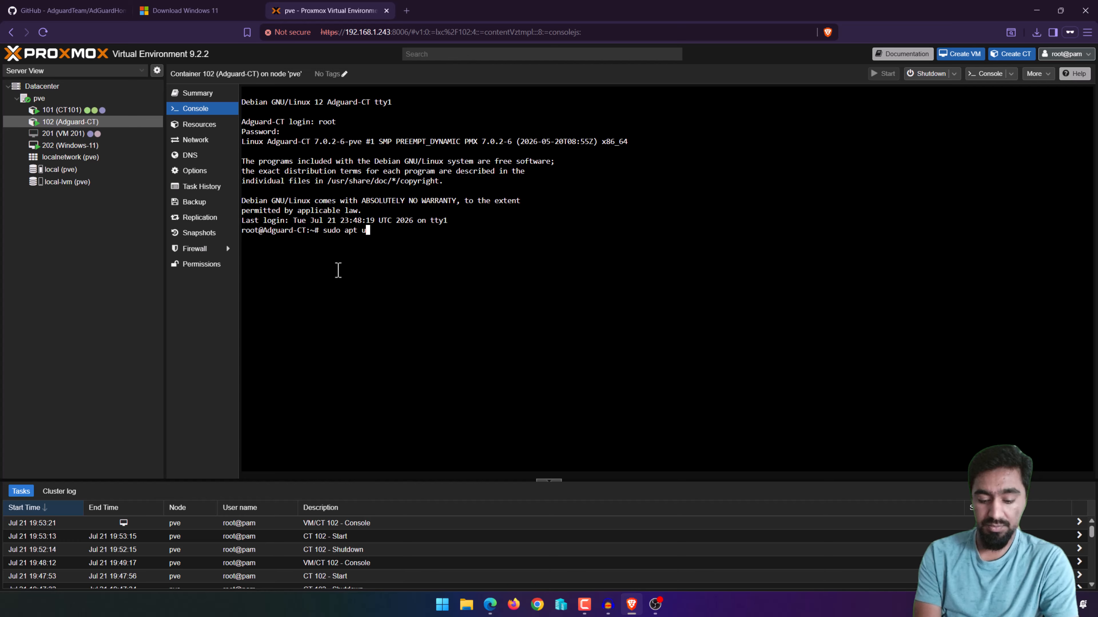
type("&")
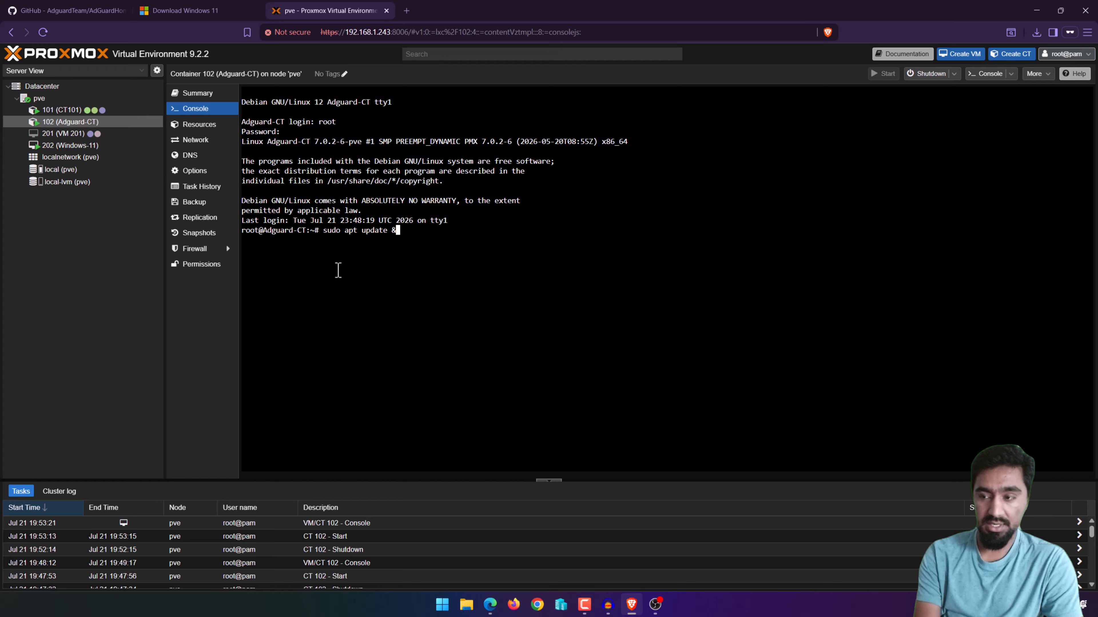
type("& sudo a")
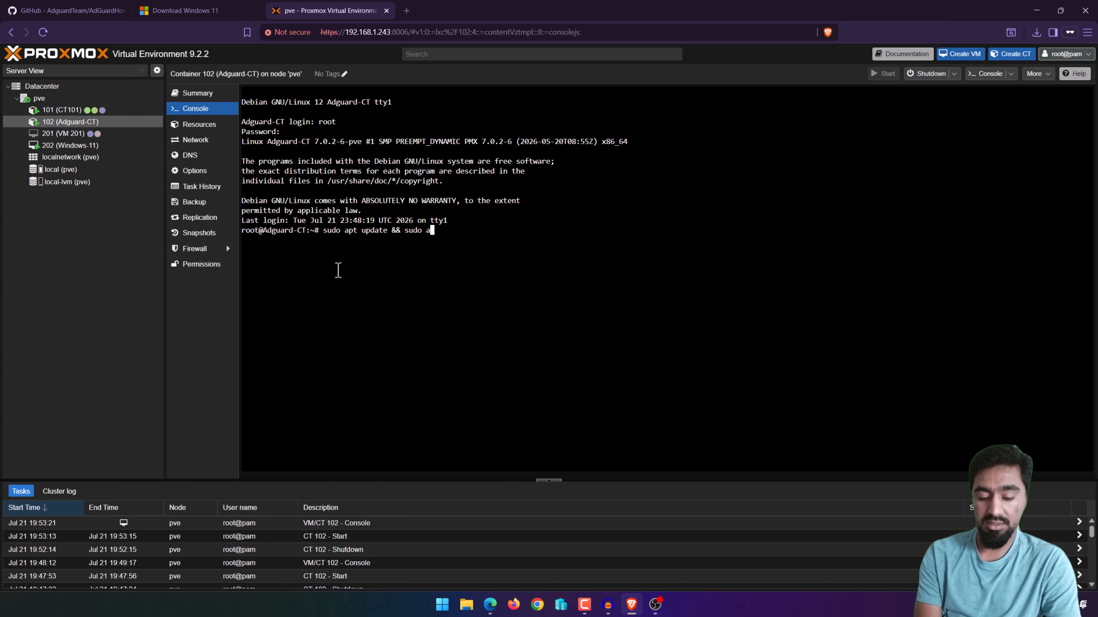
type("pt upgrad")
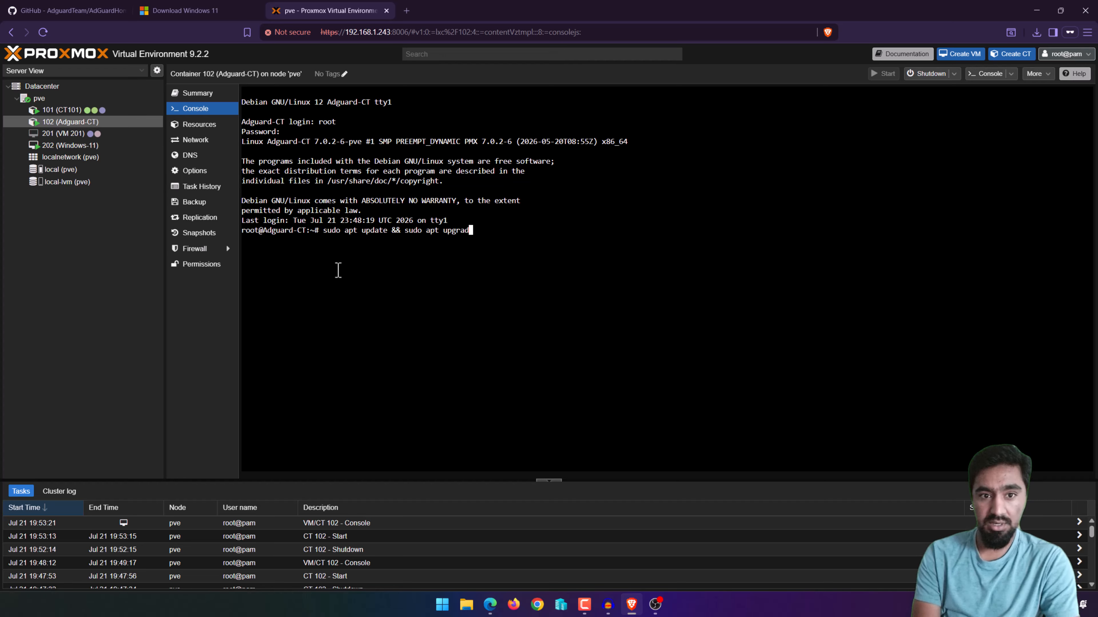
type("e -y")
key("Return")
- Remove the leading sudo from the recalled command and run "apt update && sudo apt upgrade -y"
key("Up")
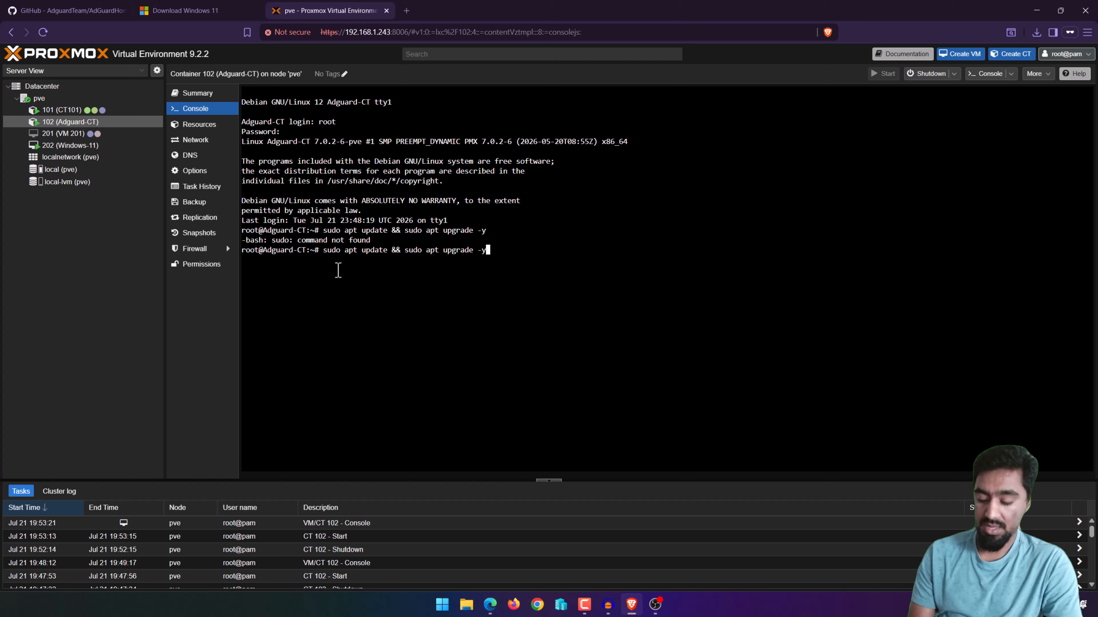
key("Left")
key("Left")
key("Left")
key("Left")
key("Left")
key("Left")
key("Left")
key("Left")
key("Left")
key("Left")
key("Left")
key("Left")
key("Left")
key("Left")
key("Left")
key("Left")
key("Left")
key("Left")
key("Left")
key("Left")
key("Left")
key("Left")
key("Left")
key("Left")
key("Left")
key("Left")
key("Left")
key("Left")
key("Left")
key("Left")
key("Left")
key("Left")
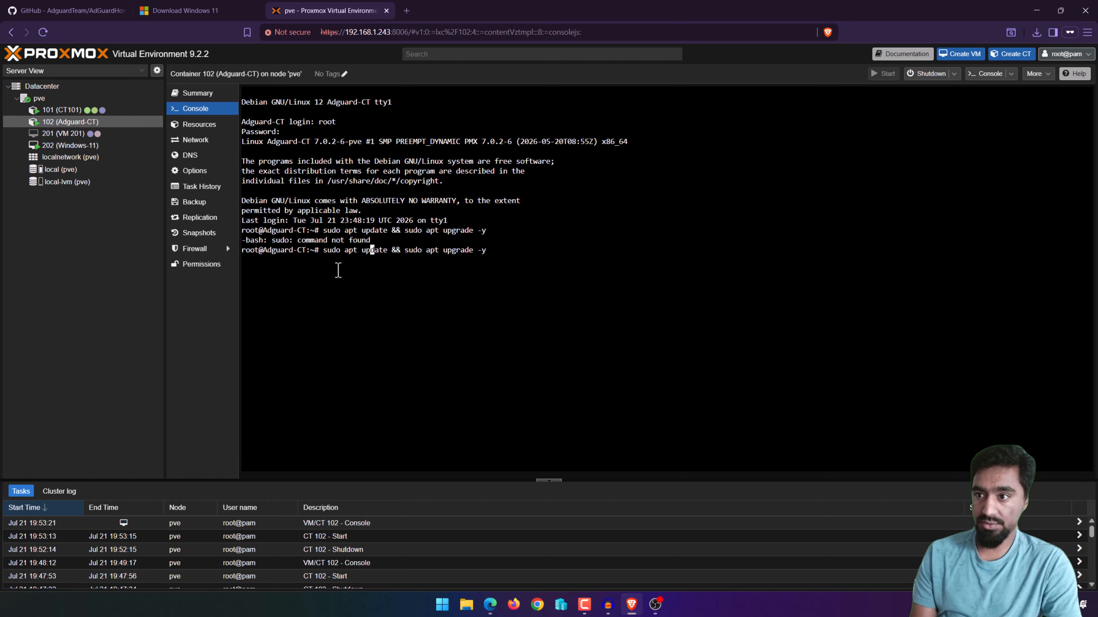
key("Left")
key("BackSpace")
key("BackSpace")
key("BackSpace")
key("BackSpace")
key("BackSpace")
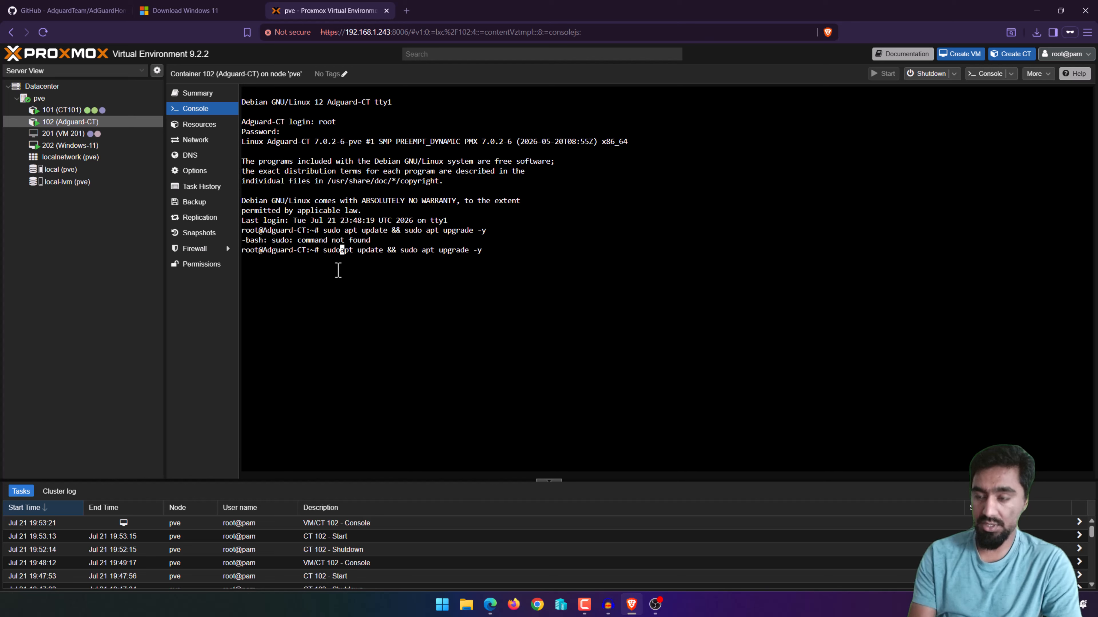
key("Return")
- Remove the remaining sudo from the recalled command and run "apt update && apt upgrade -y"
key("Up")
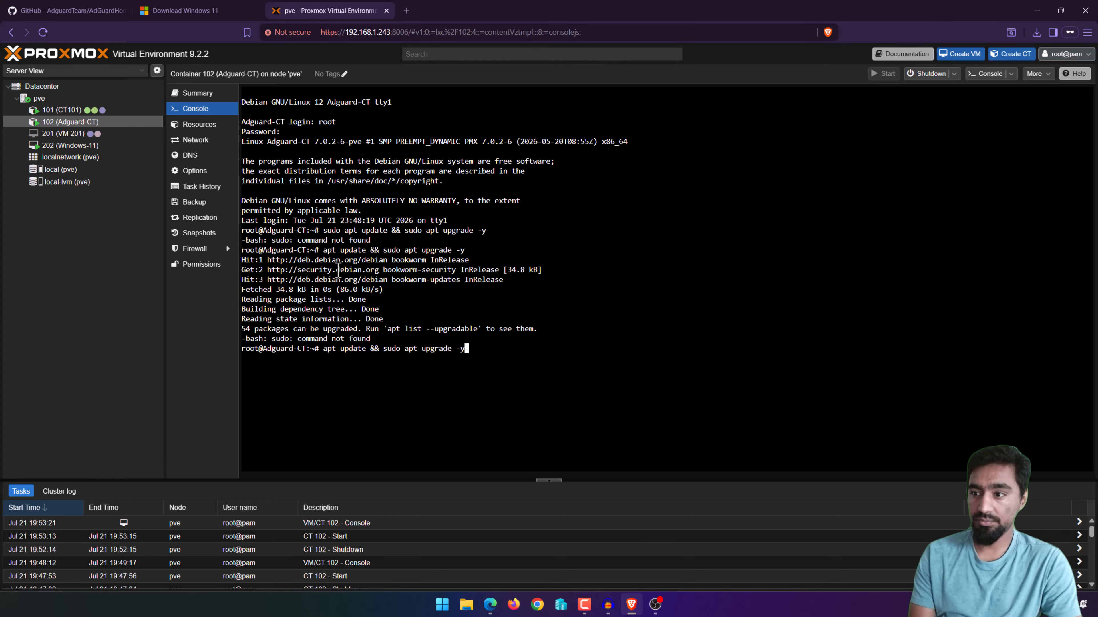
key("Left")
key("Left")
key("Left")
key("Left")
key("Left")
key("Left")
key("Left")
key("Left")
key("Left")
key("Left")
key("Left")
key("Left")
key("Left")
key("Left")
key("BackSpace")
key("BackSpace")
key("BackSpace")
key("BackSpace")
key("BackSpace")
key("Return")
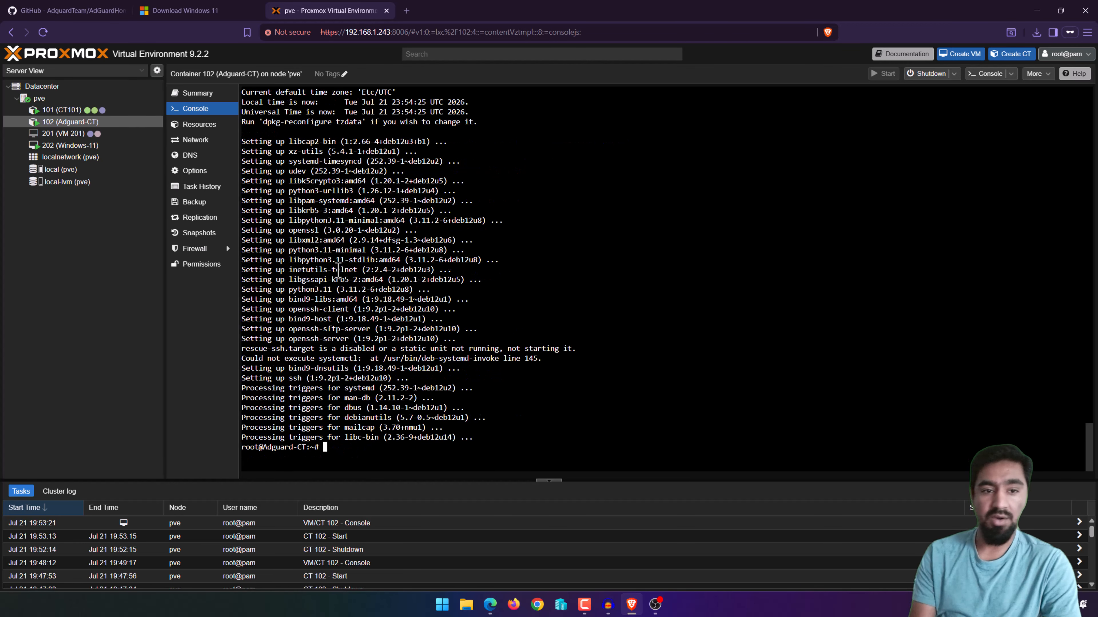
- Install curl in the container with "apt install -y curl"
type("a")
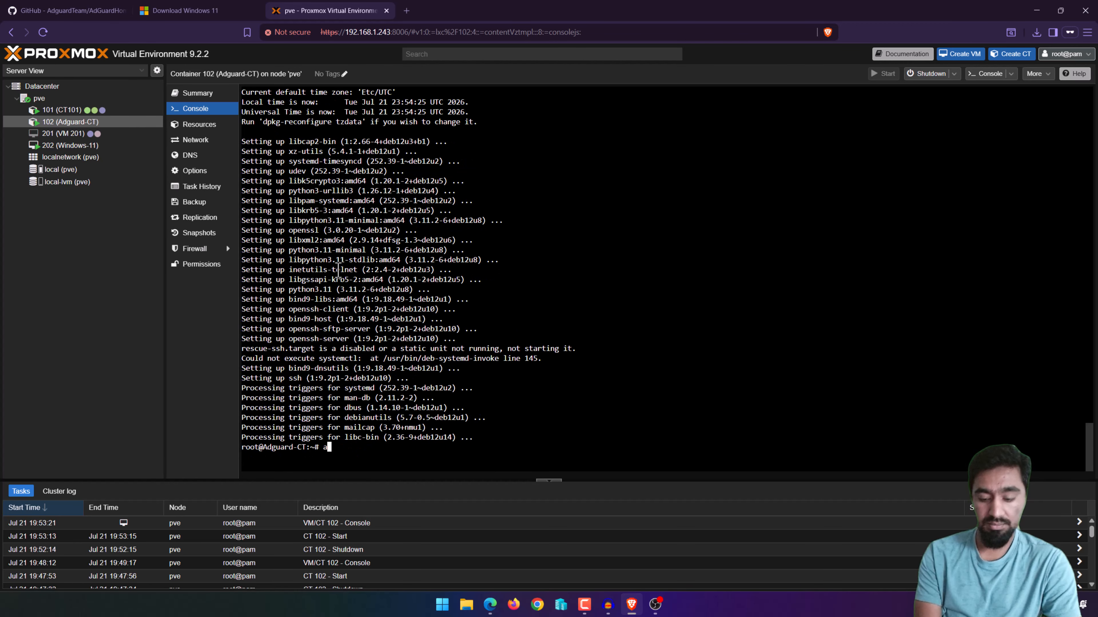
type("pt install ")
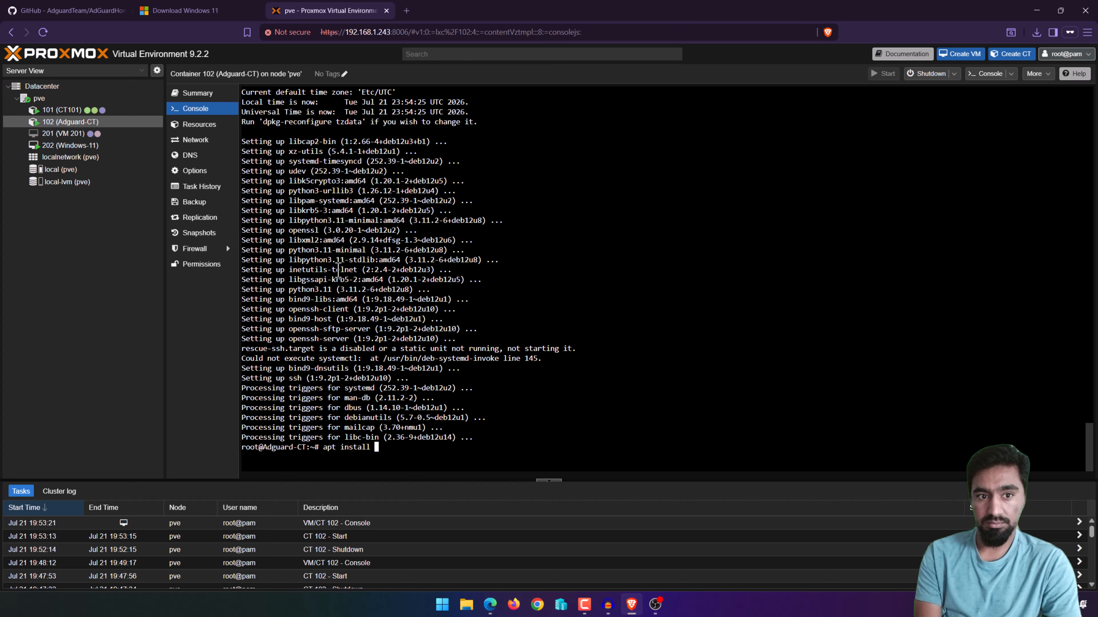
type("-y curl")
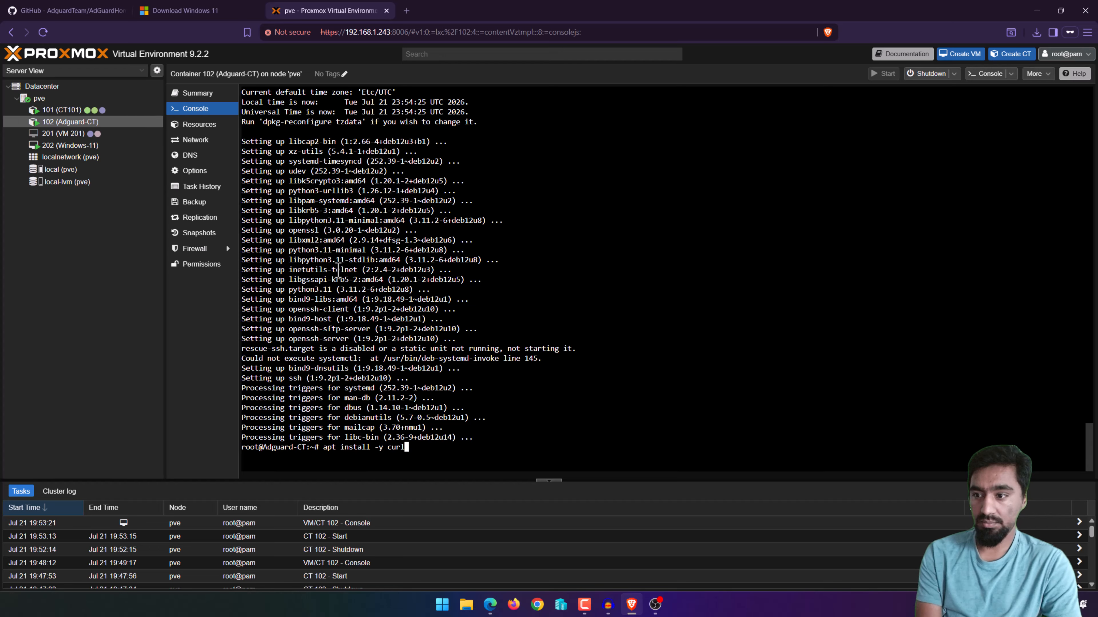
key("Return")
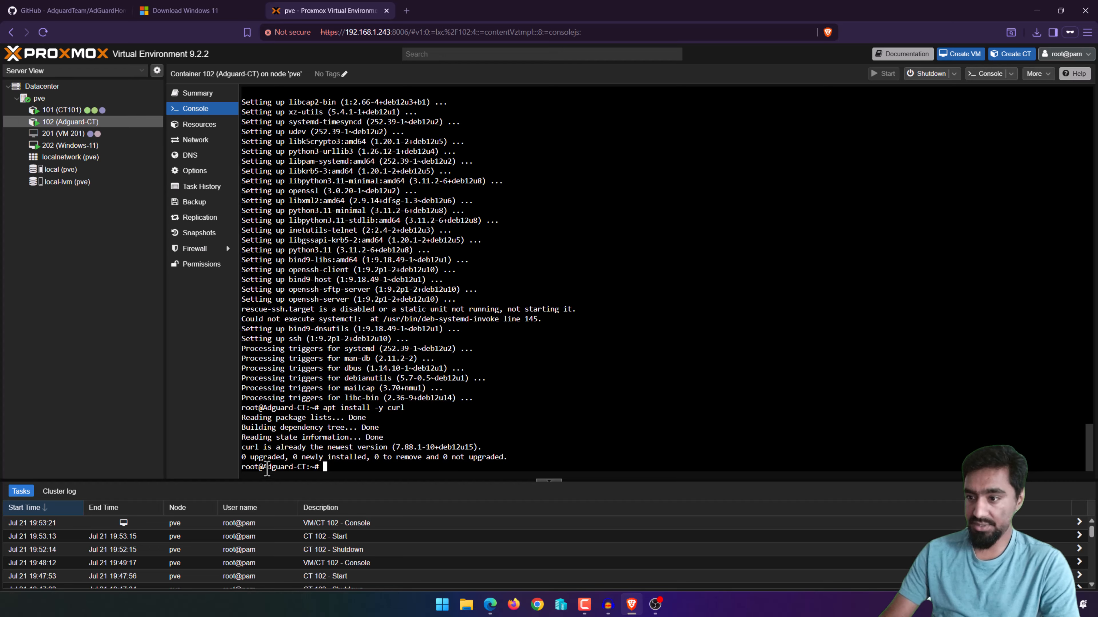
- Copy the curl automated install command from the Getting Started section of the AdGuardHome GitHub README
left_click(69, 10)
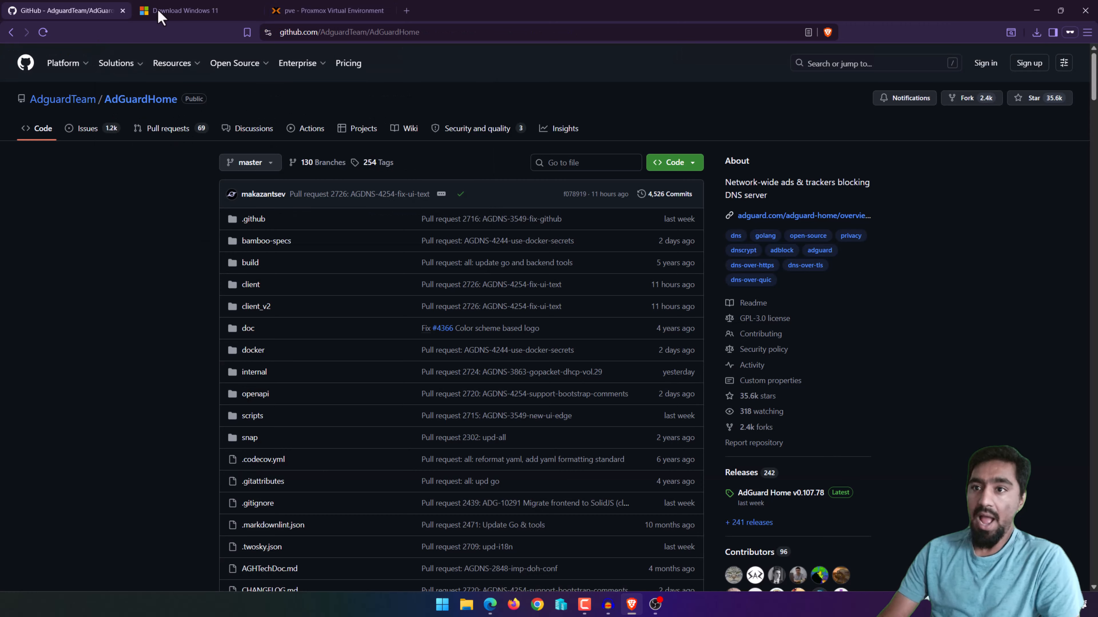
scroll(158, 345, "down", 15)
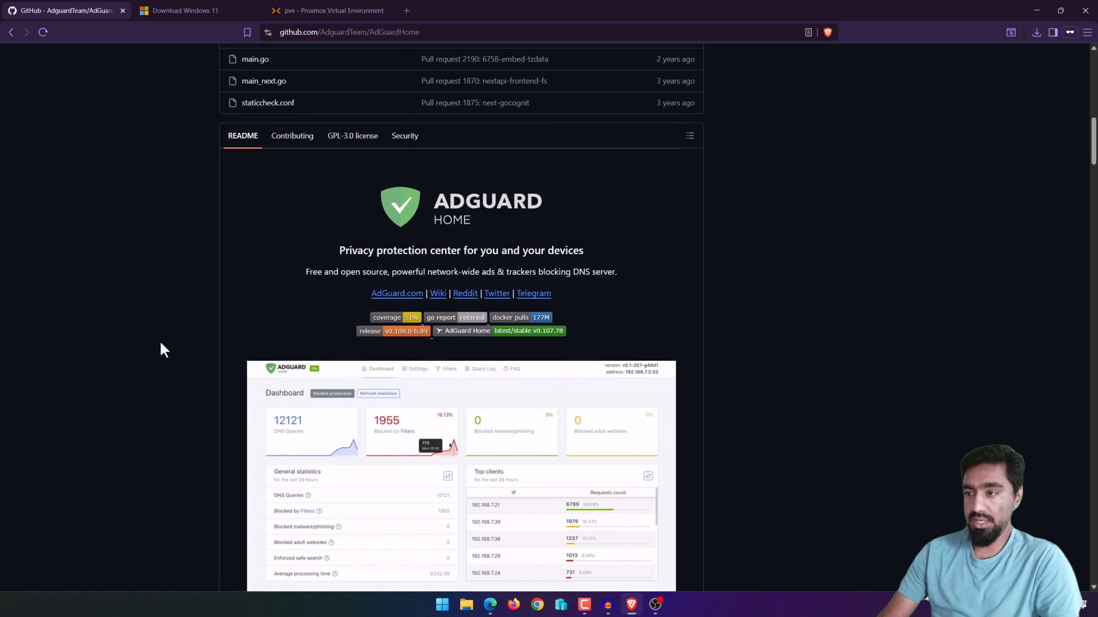
scroll(133, 312, "down", 15)
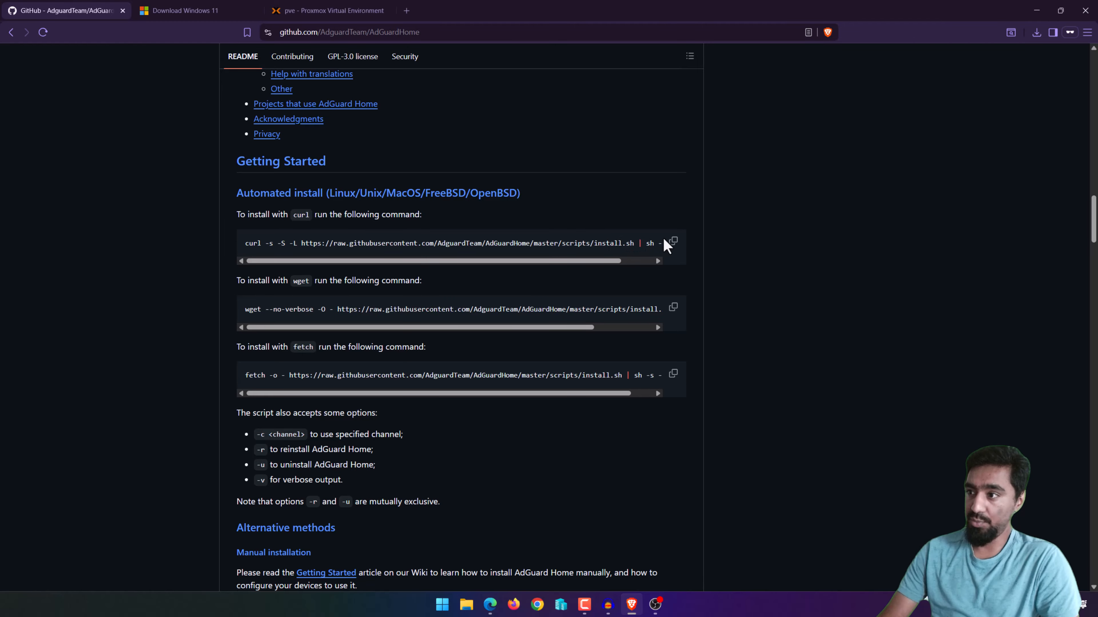
left_click(673, 242)
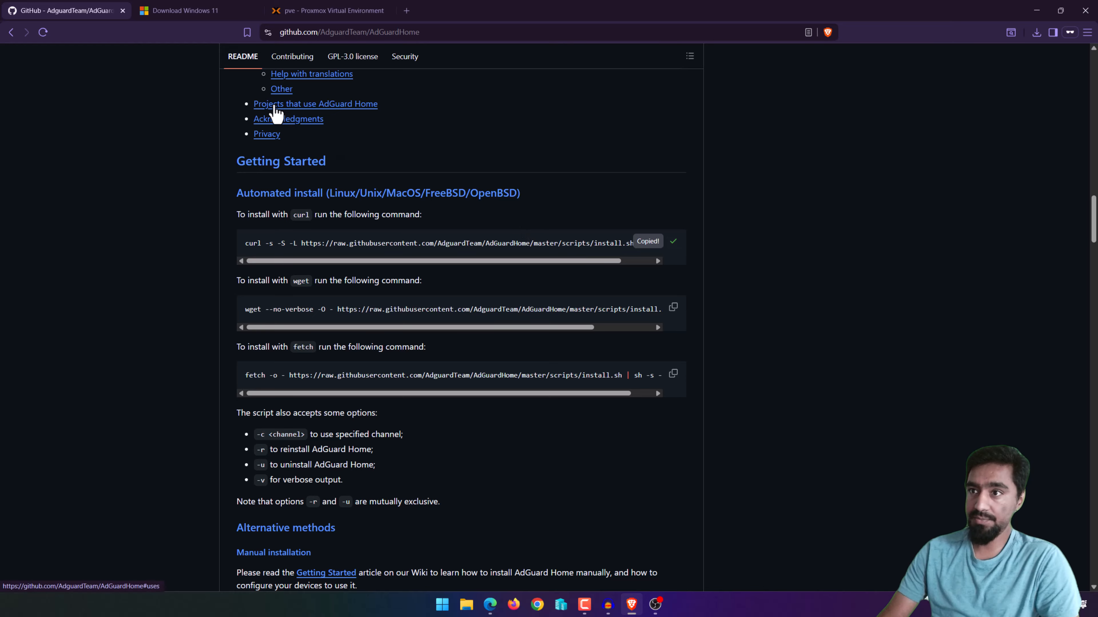
- Return to the Proxmox console of Adguard-CT and run the copied AdGuard Home install command
left_click(324, 11)
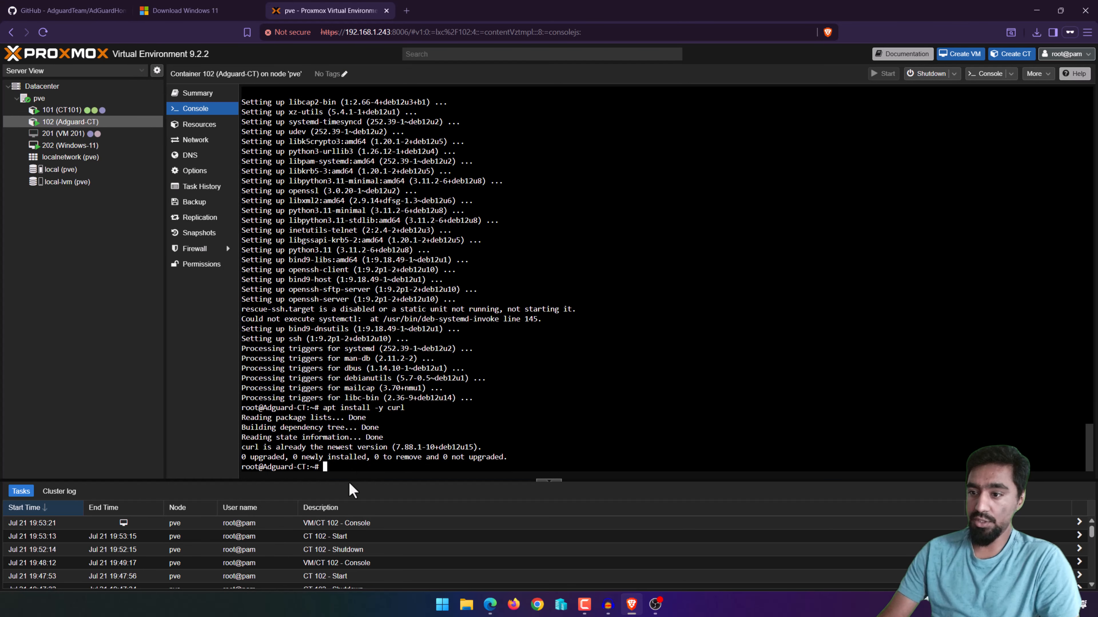
right_click(345, 468)
left_click(373, 357)
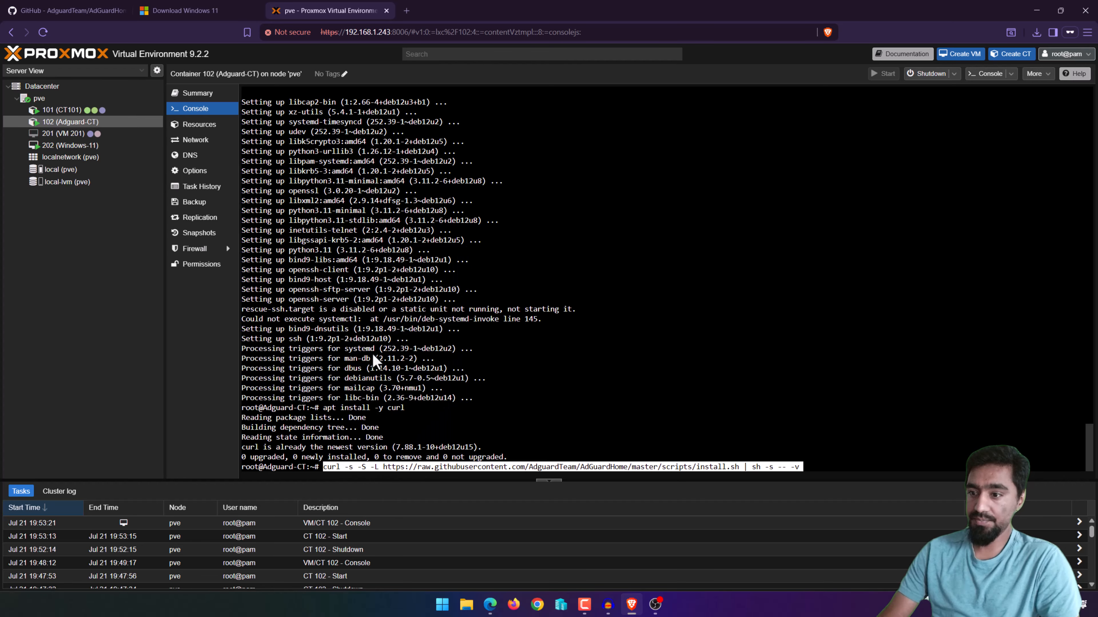
key("Return")
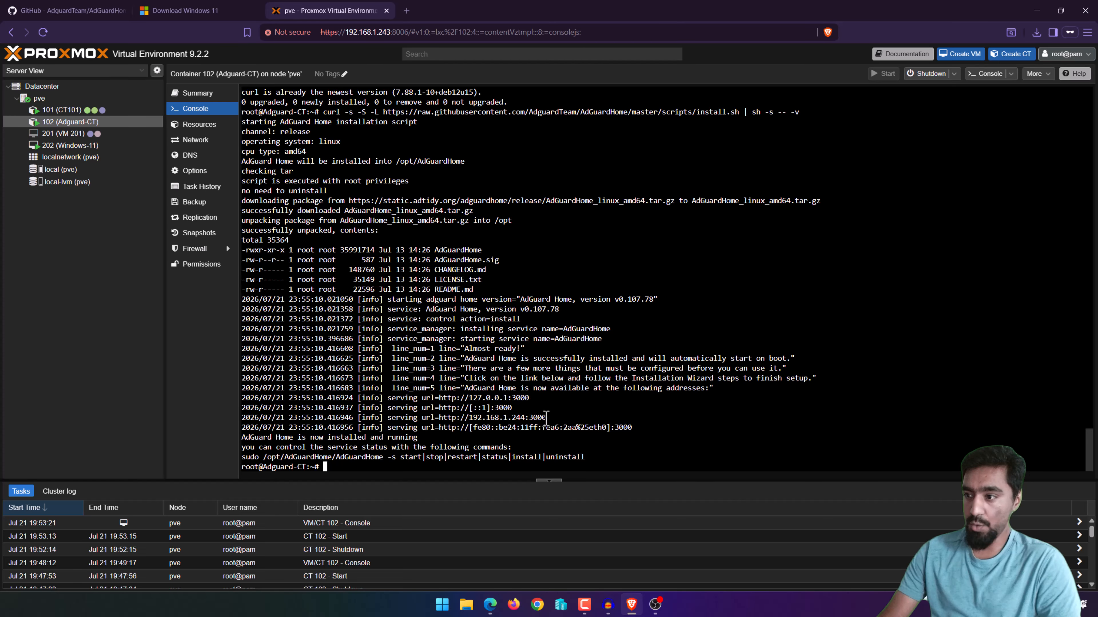
left_click_drag(546, 418, 517, 417)
left_click_drag(480, 419, 424, 424)
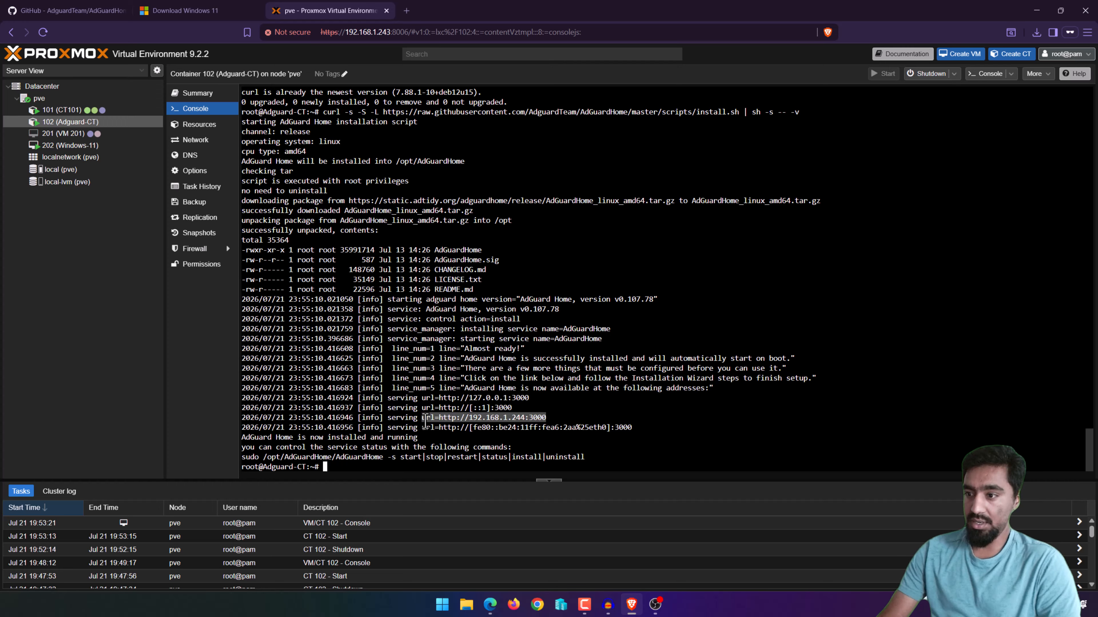
right_click(432, 420)
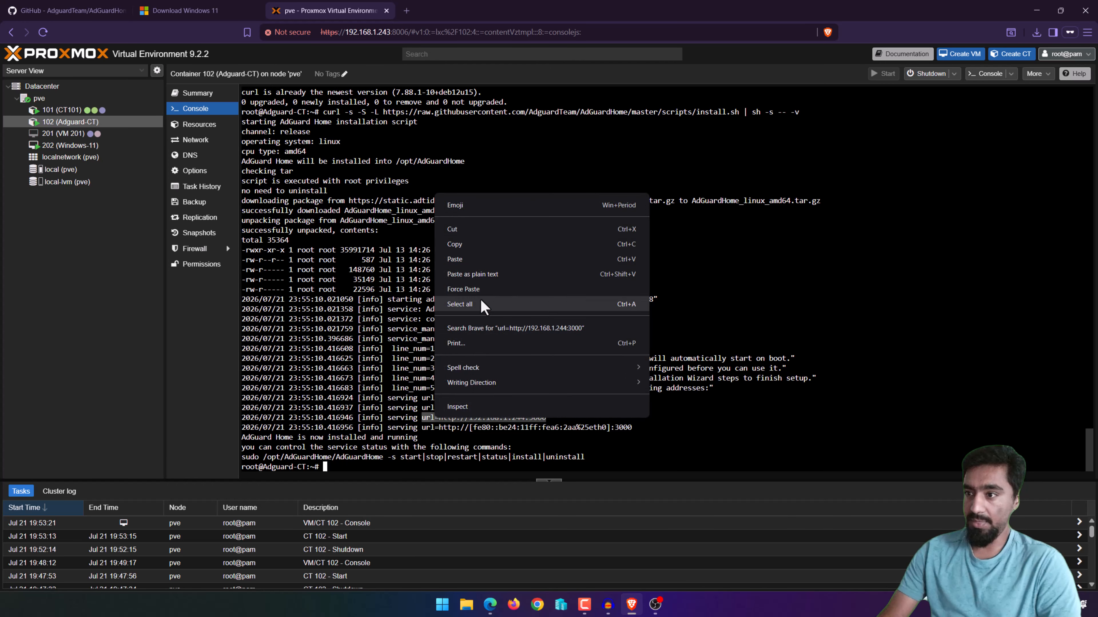
left_click(457, 244)
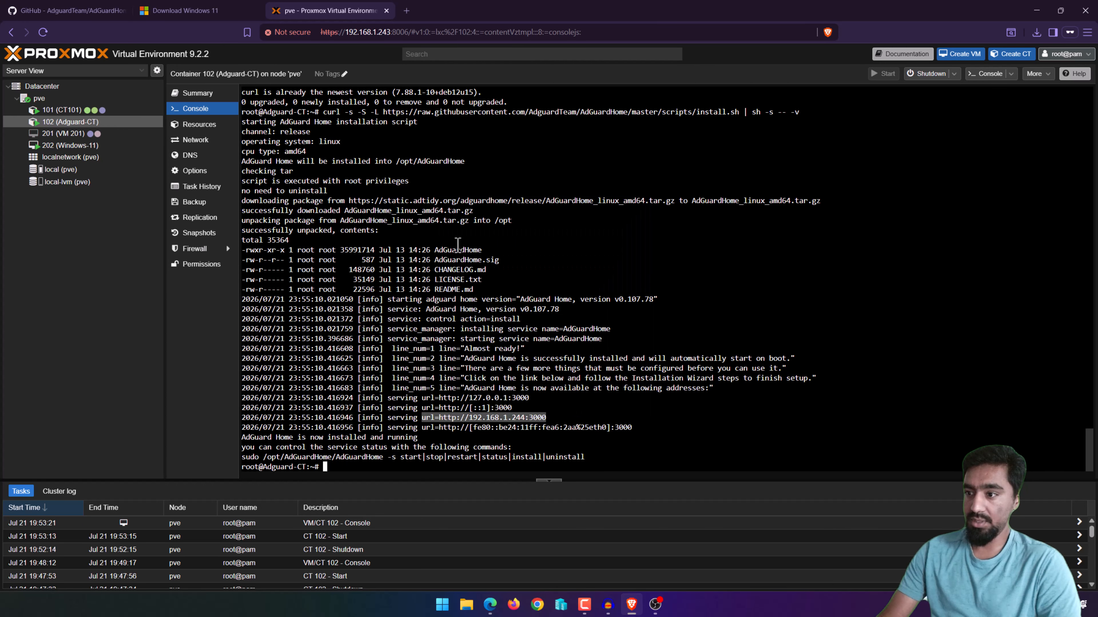
left_click(407, 10)
key("ctrl+v")
key("Return")
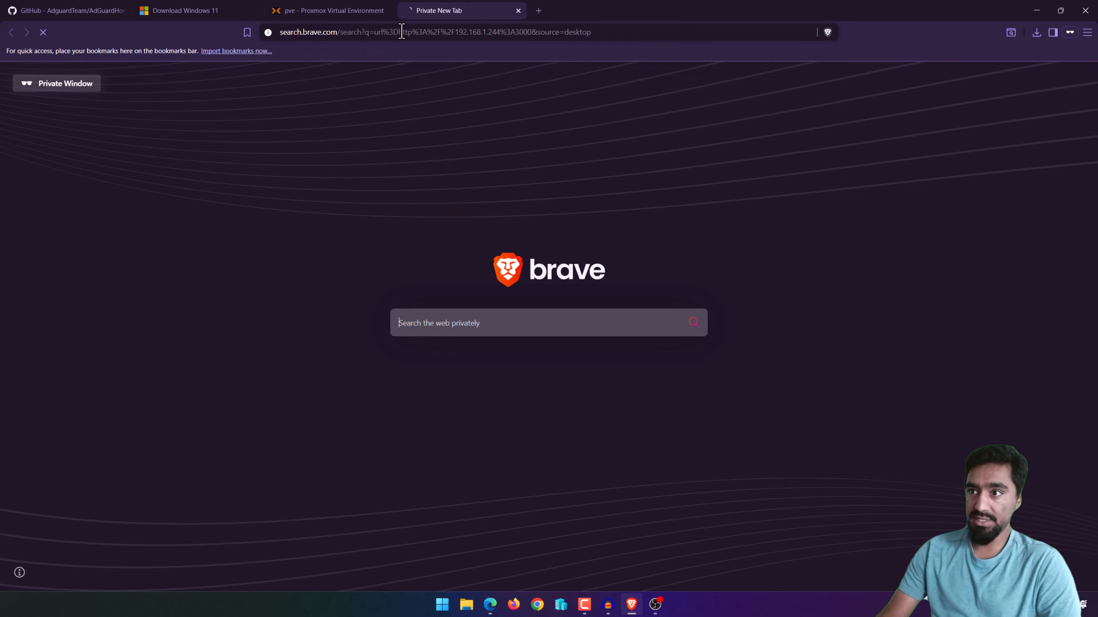
left_click(401, 31)
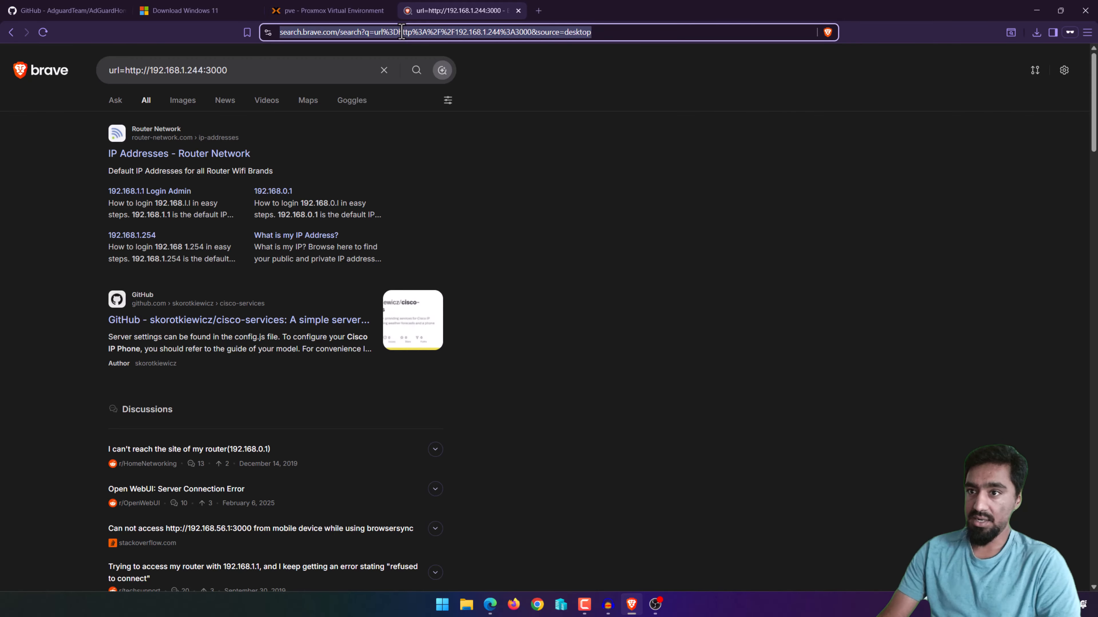
key("ctrl+v")
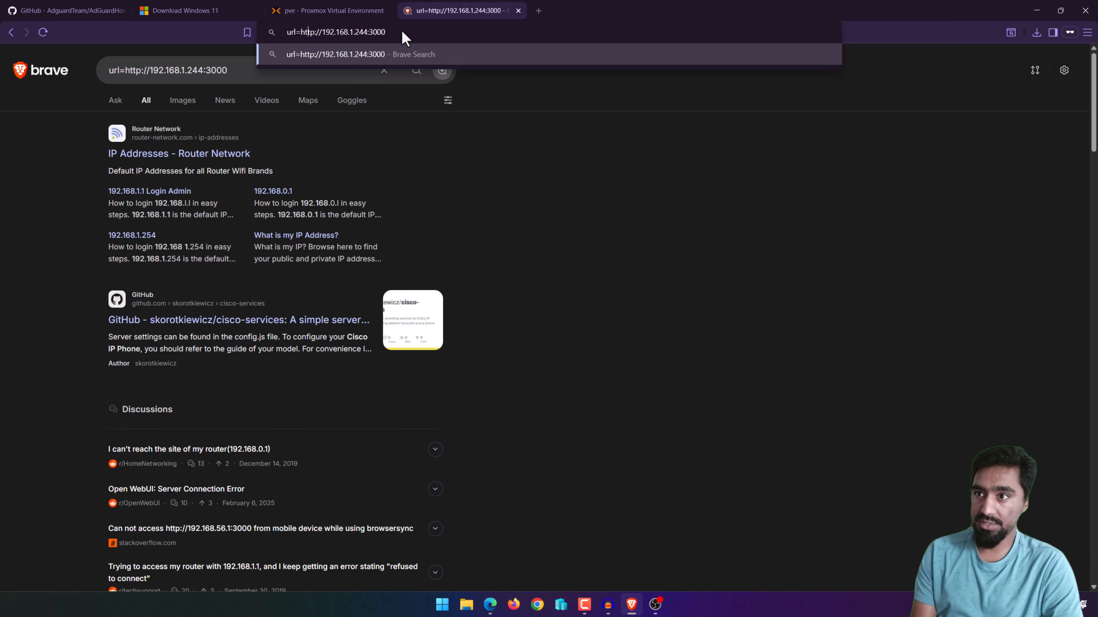
key("BackSpace")
key("BackSpace")
key("BackSpace")
key("BackSpace")
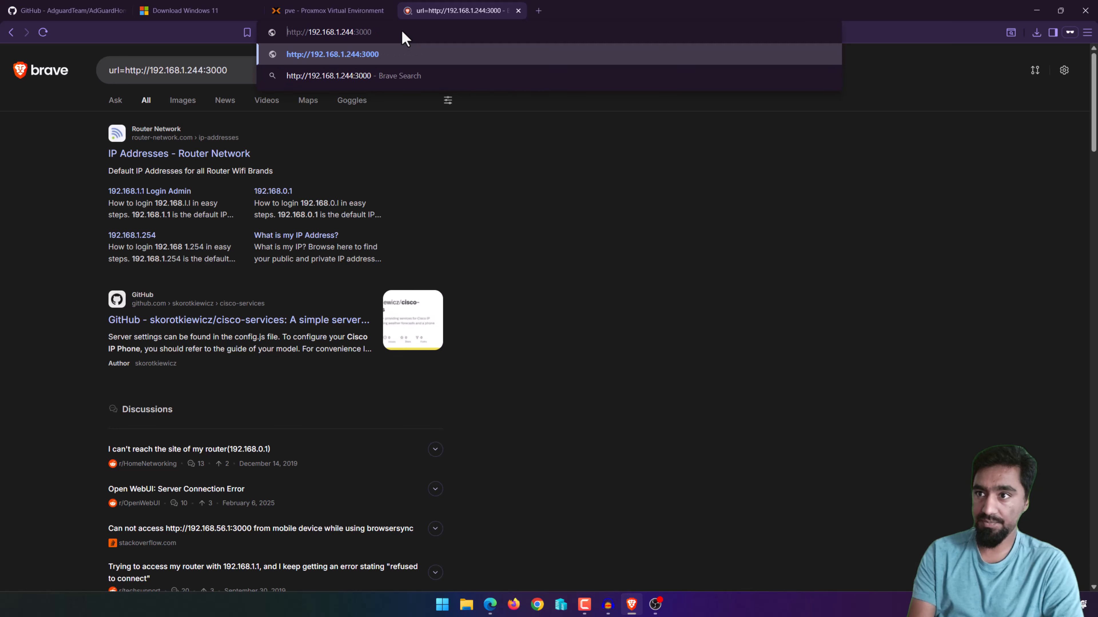
key("Return")
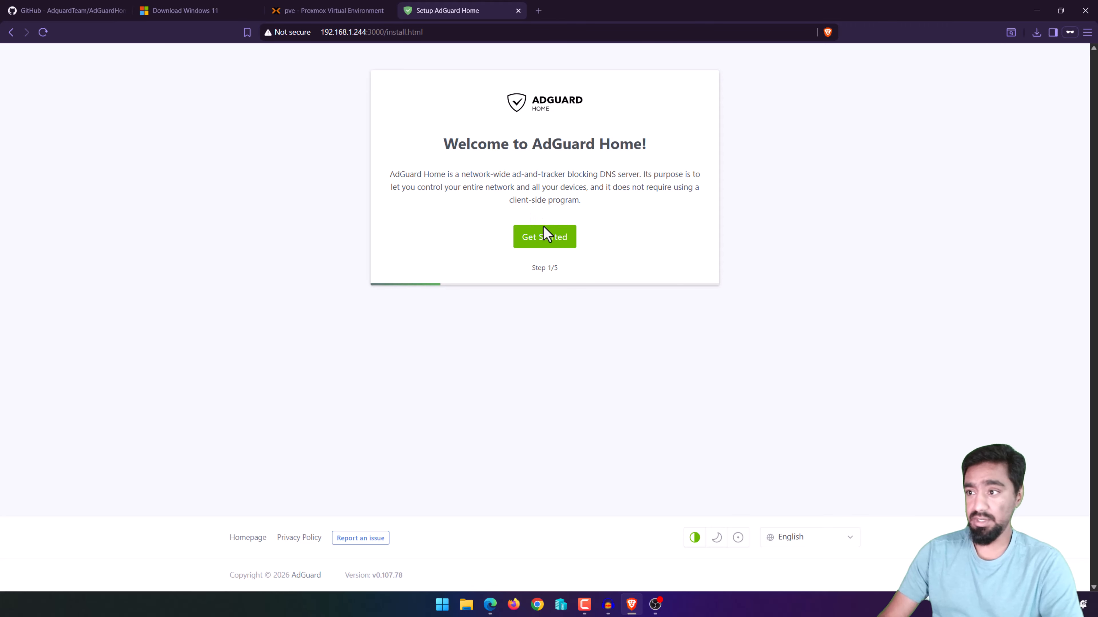
left_click(546, 243)
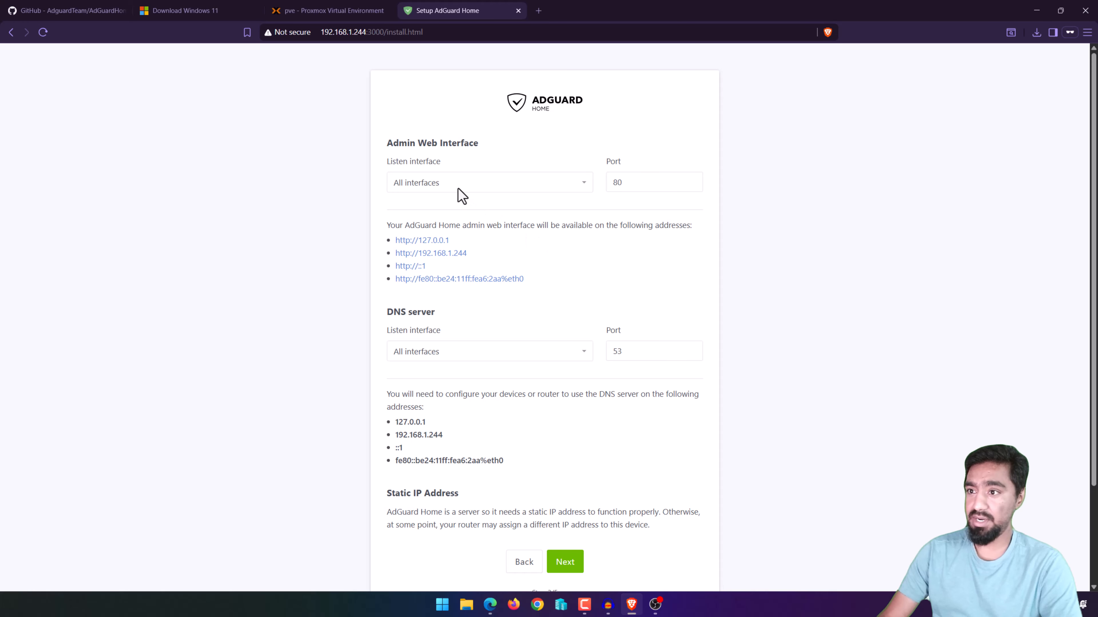
- Set the listen interface of both the admin web interface and the DNS server to eth0 - 192.168.1.244 and continue to authentication
left_click(436, 184)
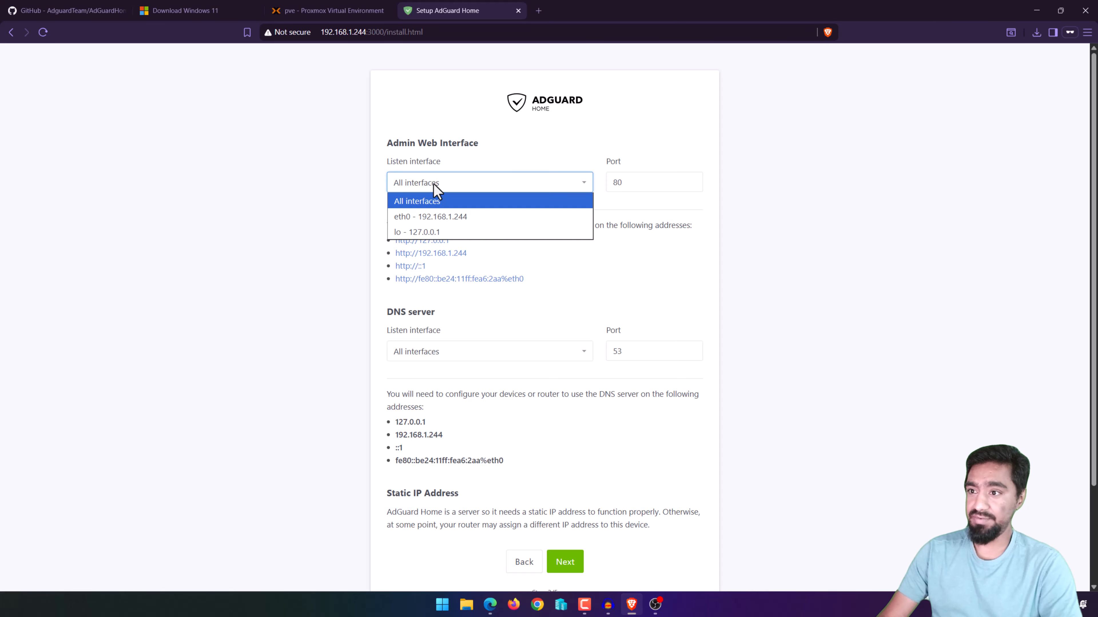
left_click(425, 218)
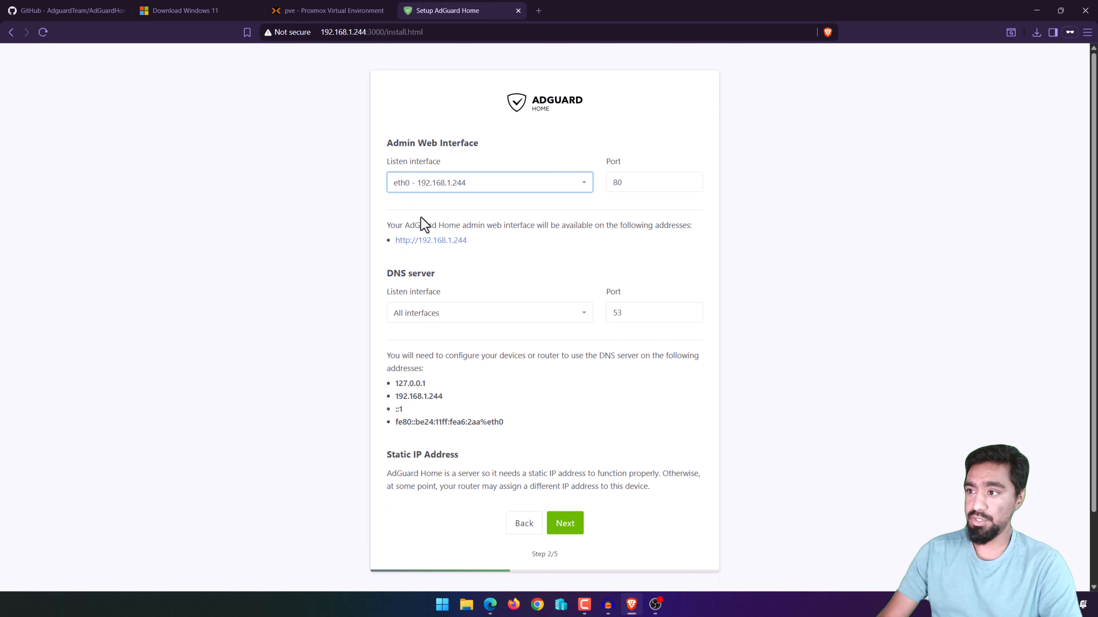
left_click(499, 186)
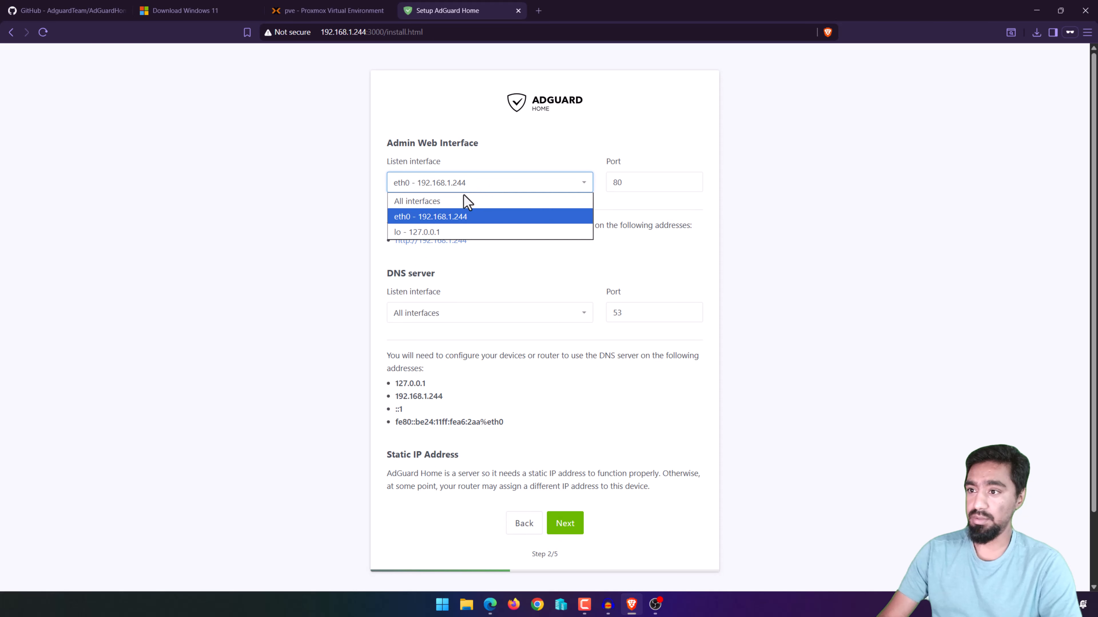
left_click(441, 216)
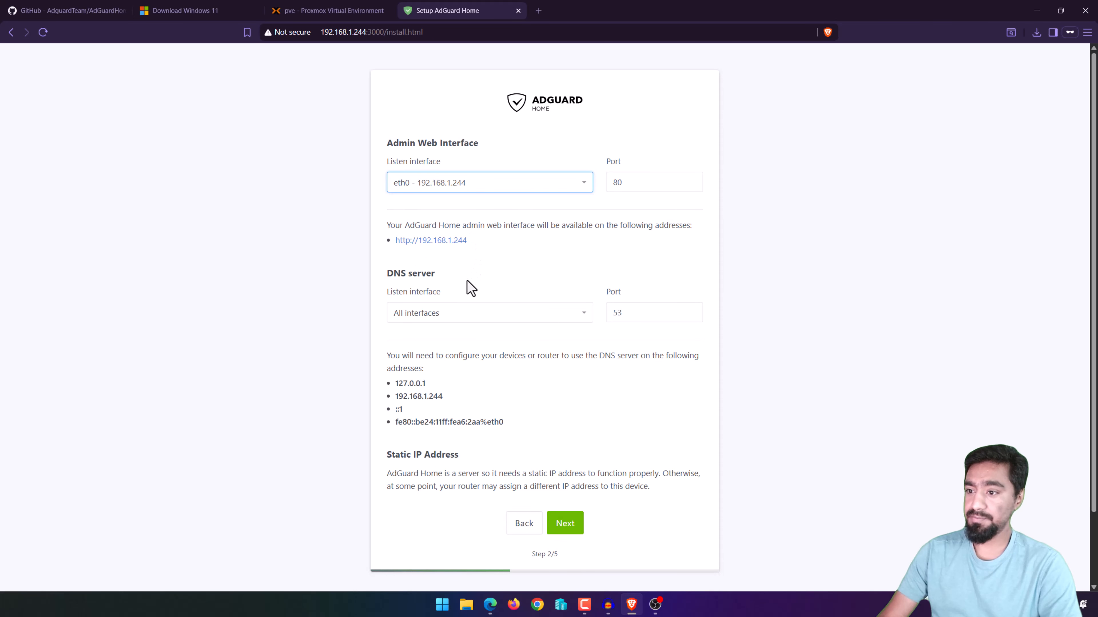
scroll(471, 286, "down", 2)
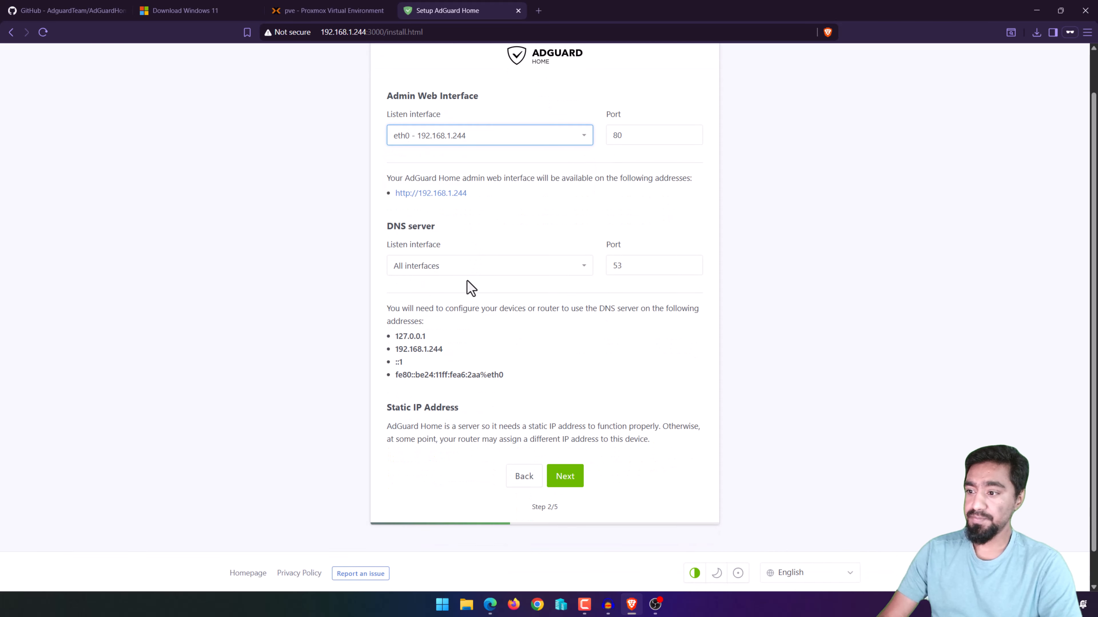
left_click(437, 259)
left_click(428, 300)
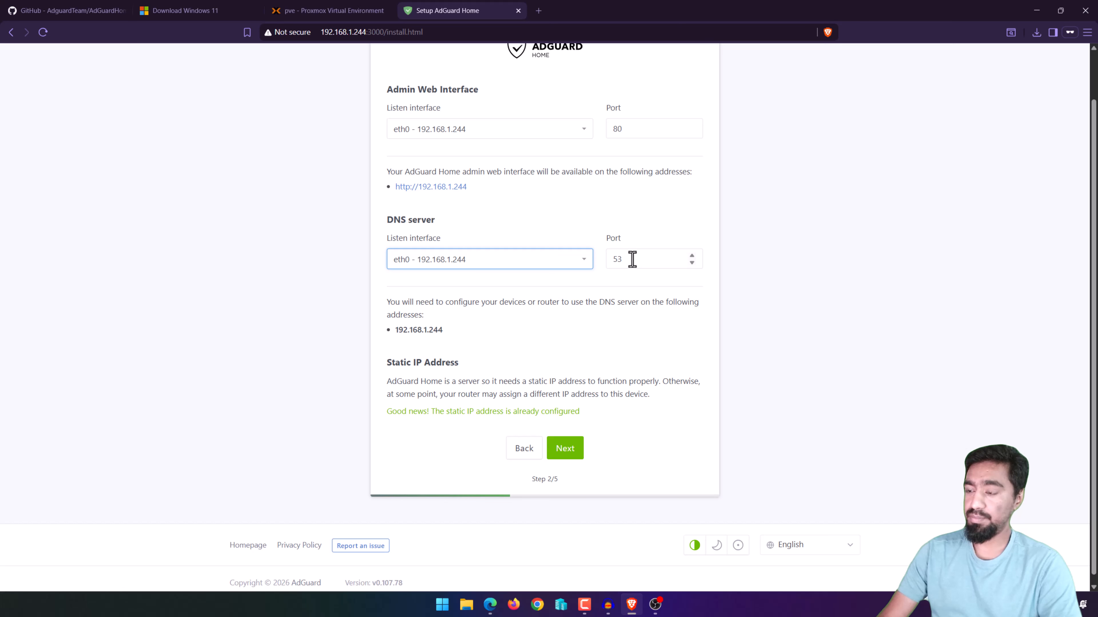
left_click(567, 456)
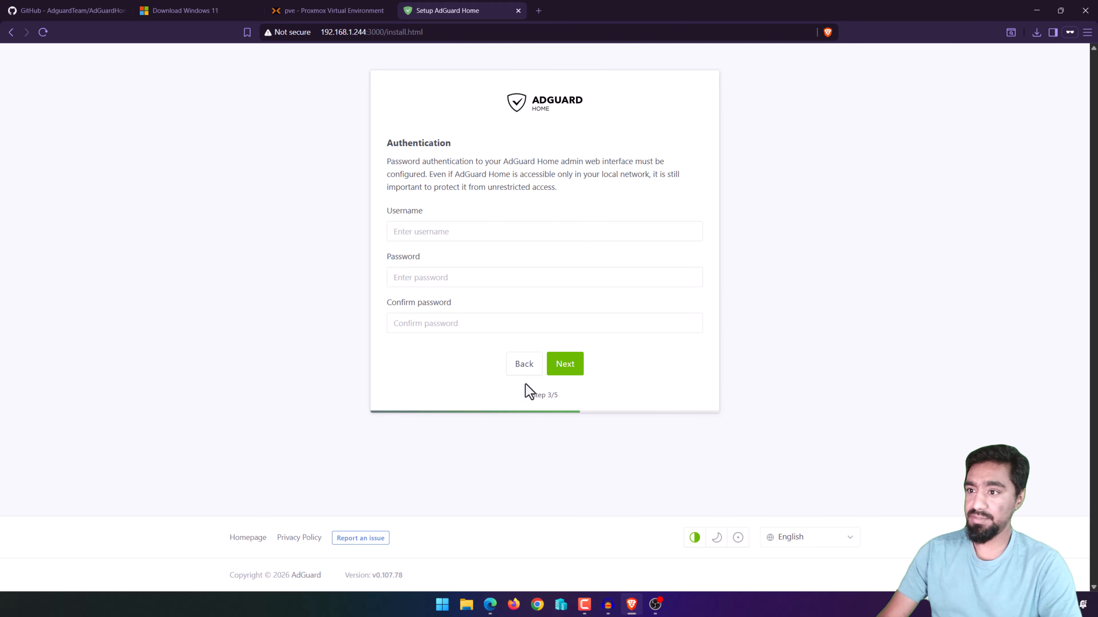
- Create the AdGuard Home login with the username admin, enter and confirm the account password, and continue
left_click(436, 231)
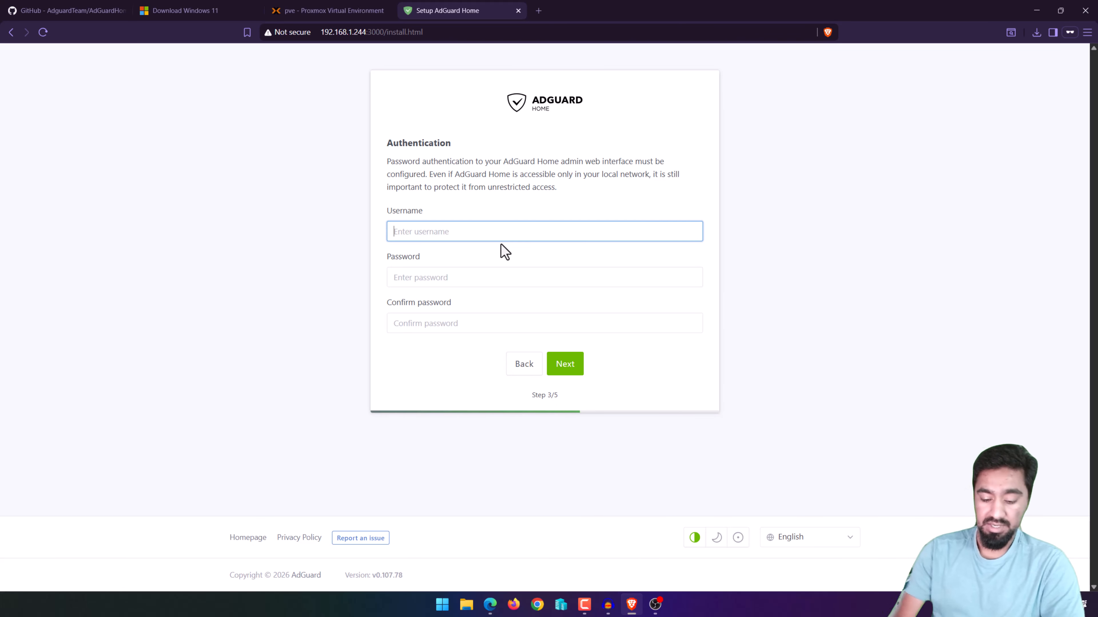
type("admin")
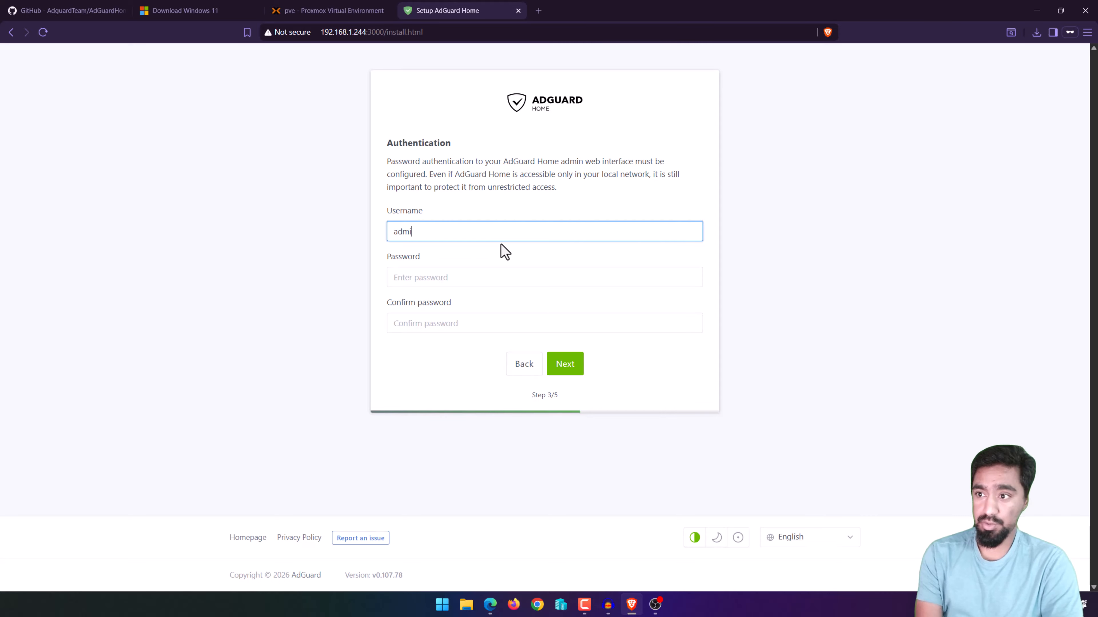
key("Tab")
type("********")
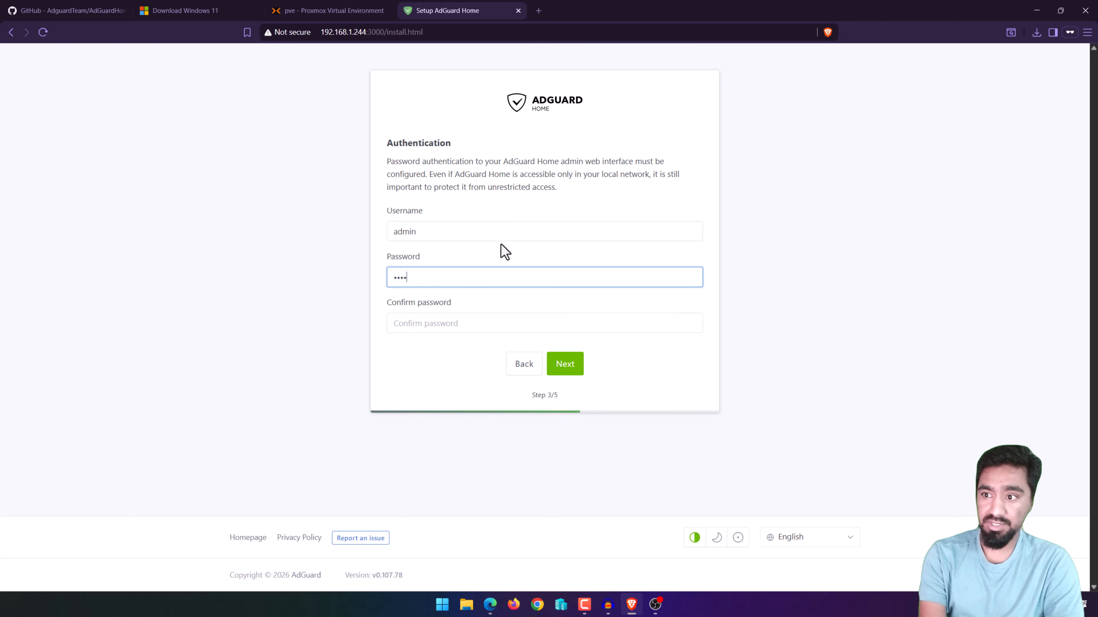
type("**")
key("Tab")
type("**********")
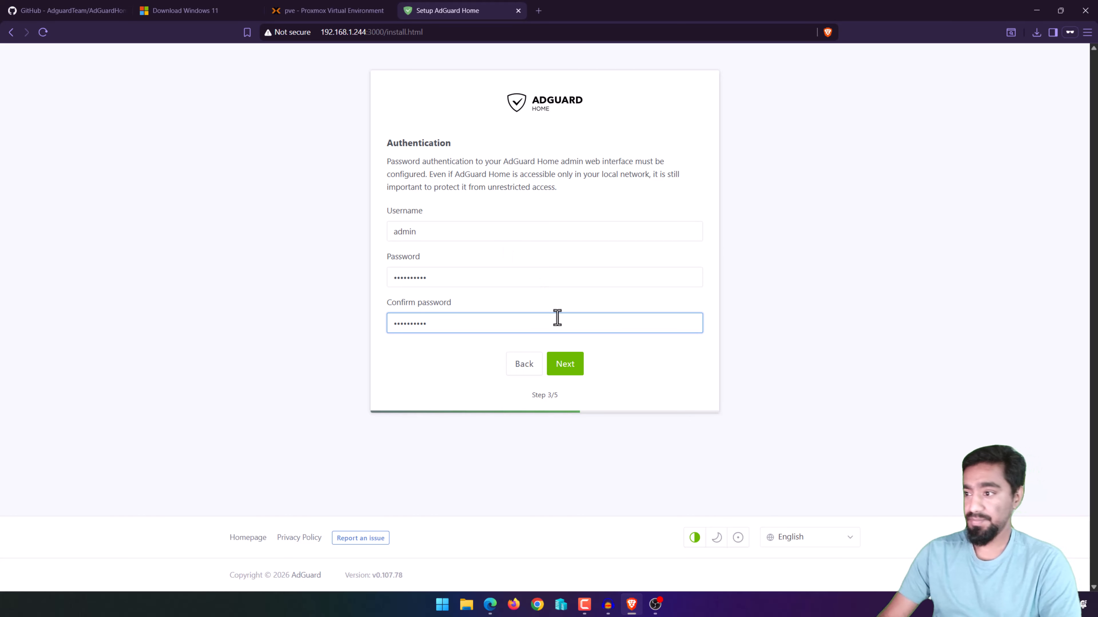
left_click(565, 371)
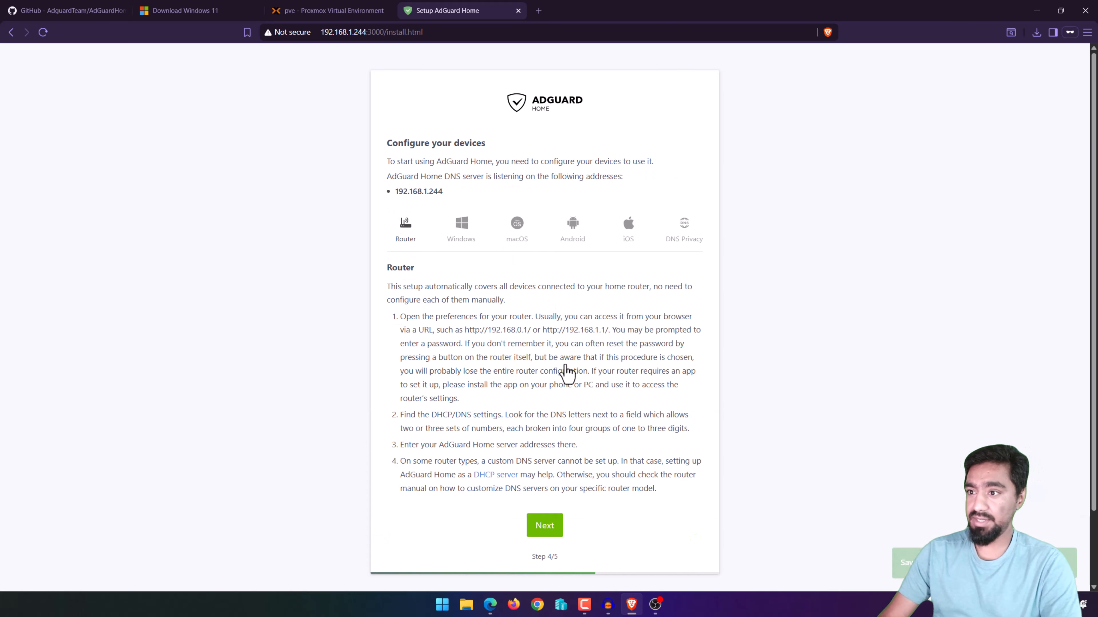
- Complete the setup wizard and sign in to the AdGuard Home dashboard with the username admin and the account password
left_click(550, 527)
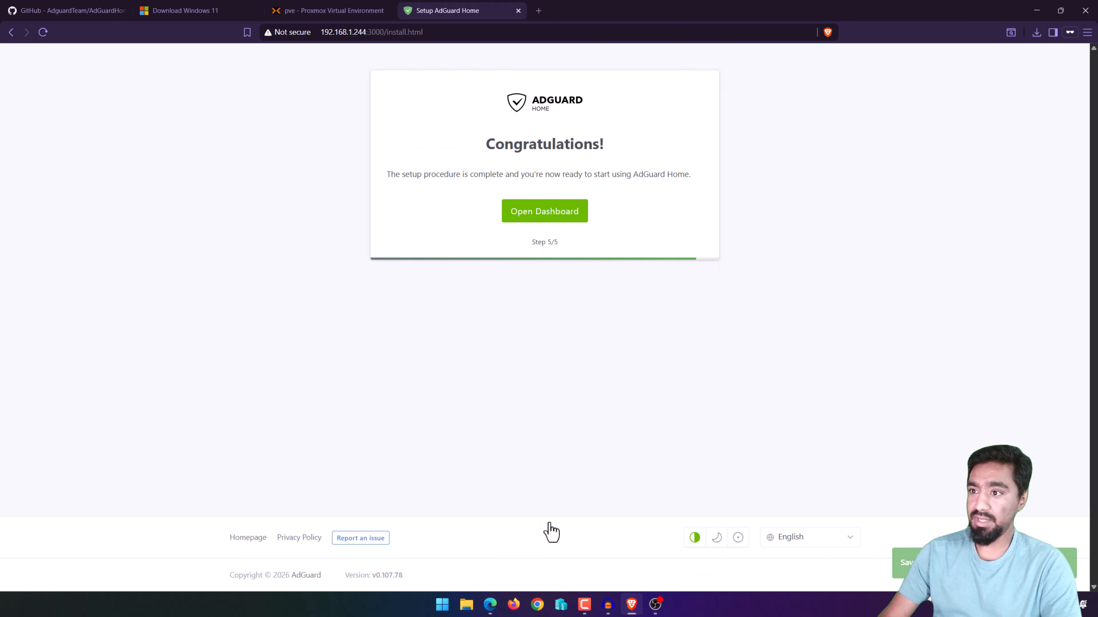
left_click(530, 218)
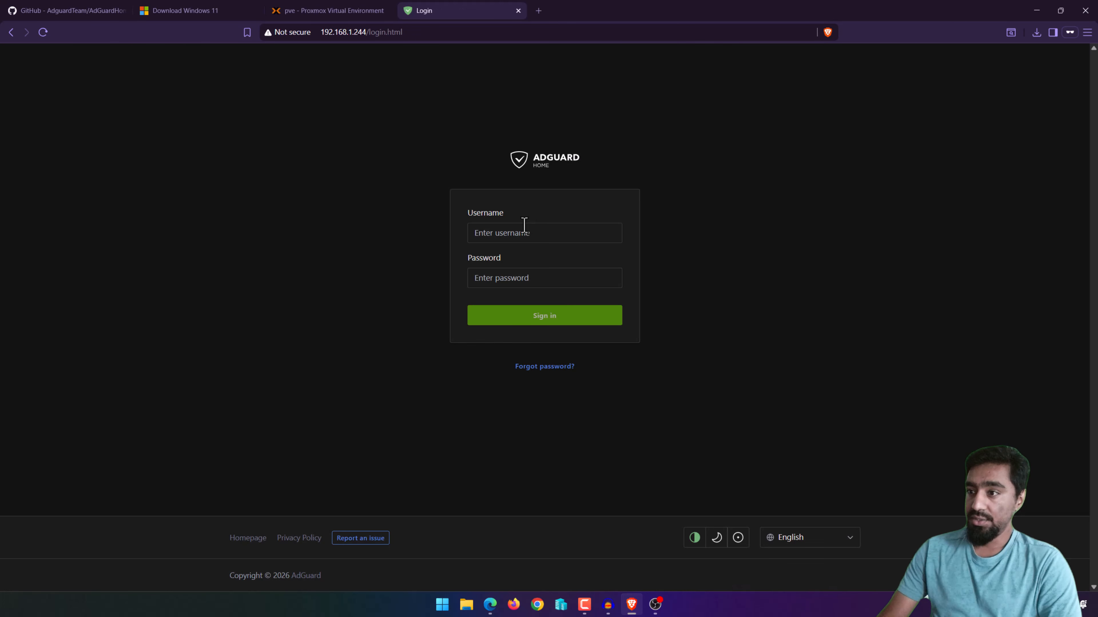
left_click(522, 231)
type("admin")
key("Tab")
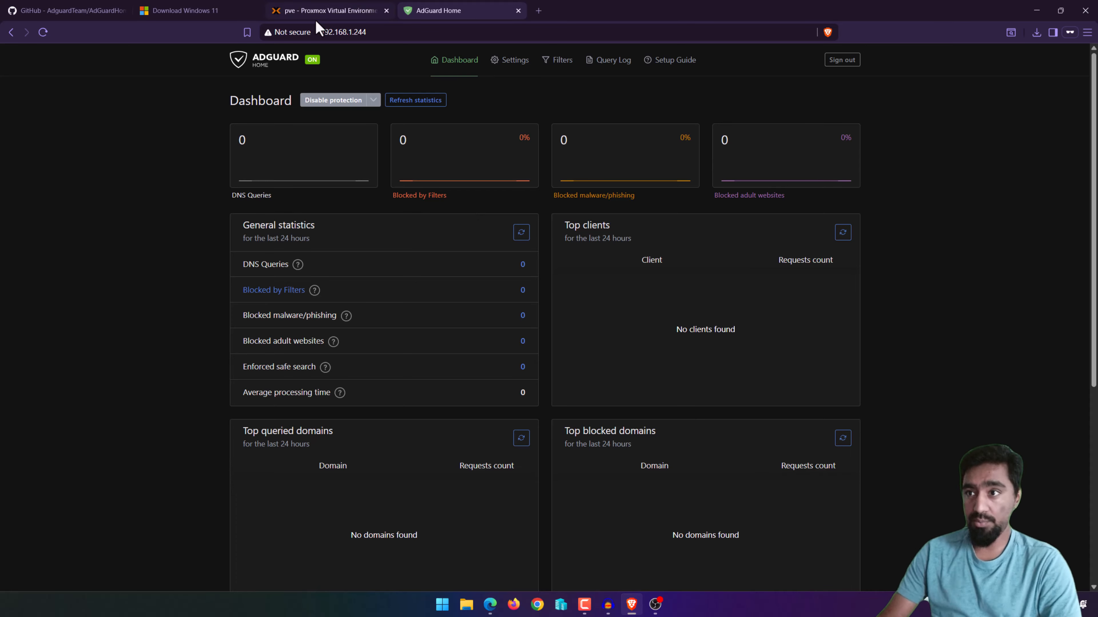
- Return to Proxmox and examine the memory usage and bootdisk size in the Adguard-CT summary
left_click(314, 10)
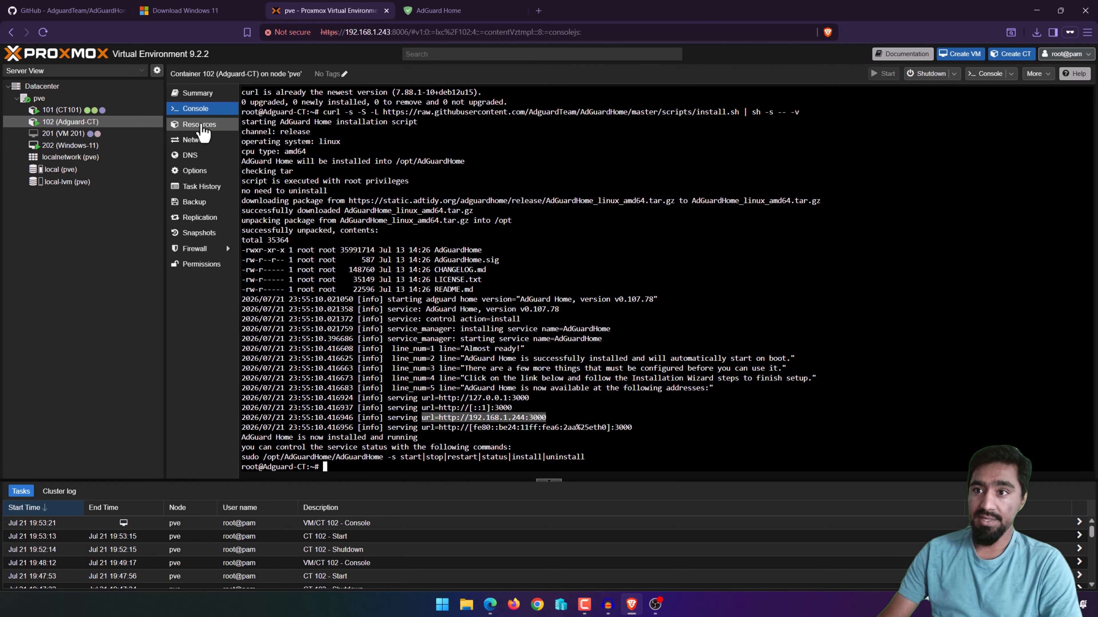
left_click(197, 93)
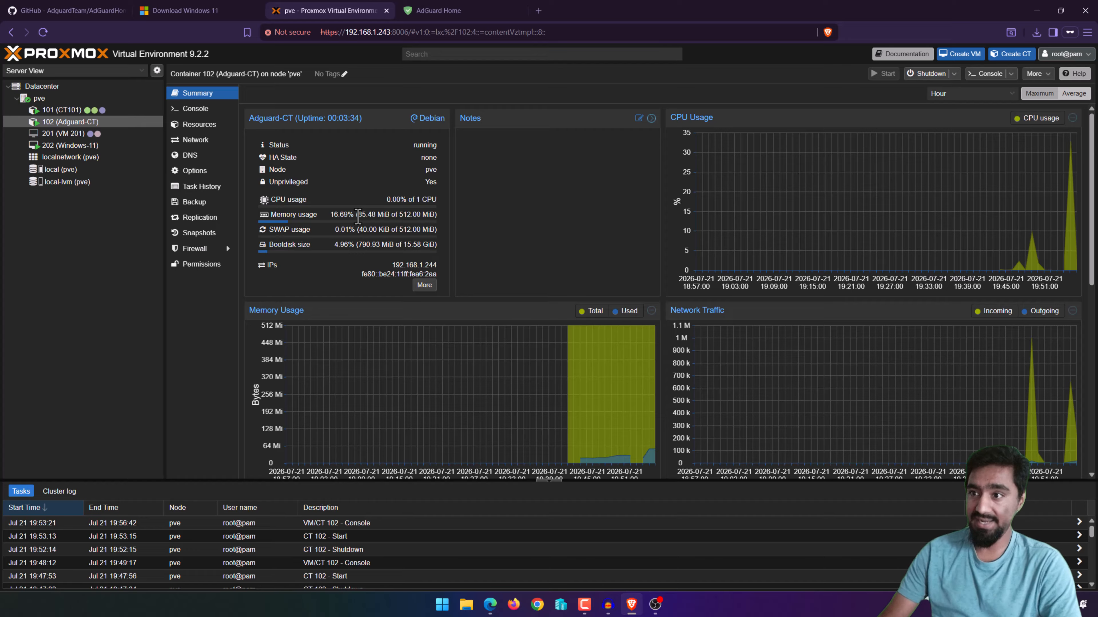
left_click_drag(357, 216, 372, 215)
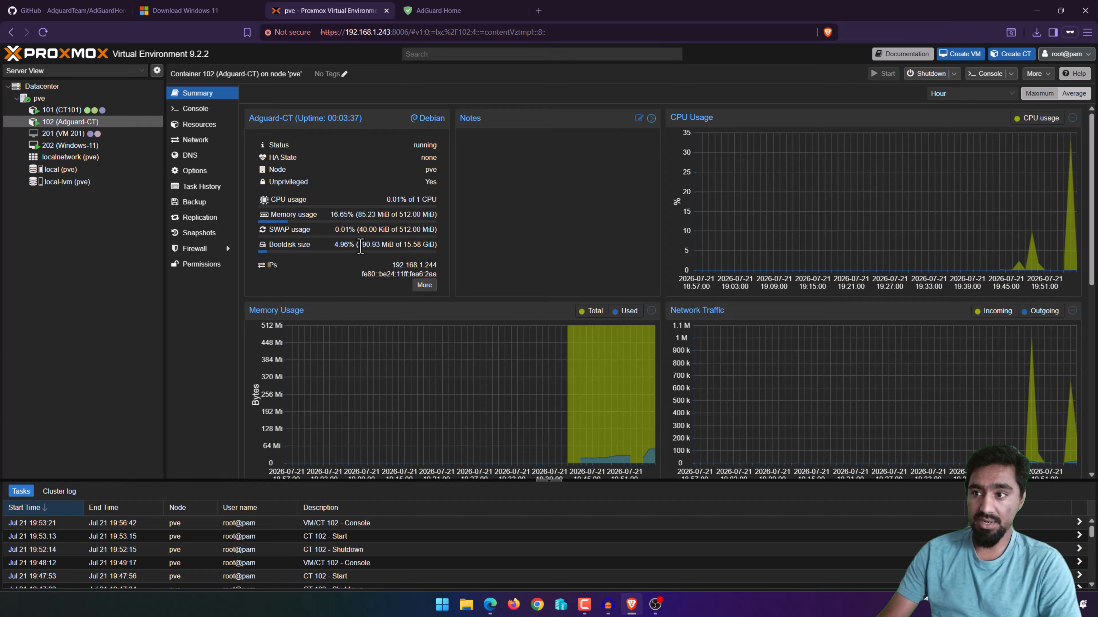
left_click_drag(357, 244, 378, 248)
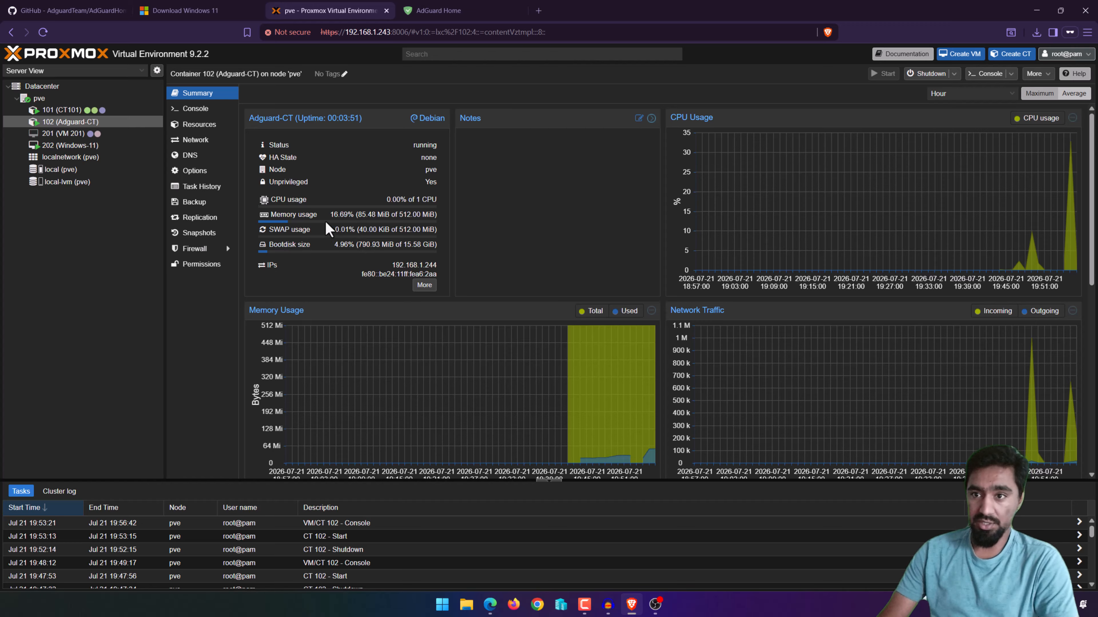
- In the Windows-11 VM's setup, accept United States as region and US as keyboard layout, and skip a second layout
left_click(78, 146)
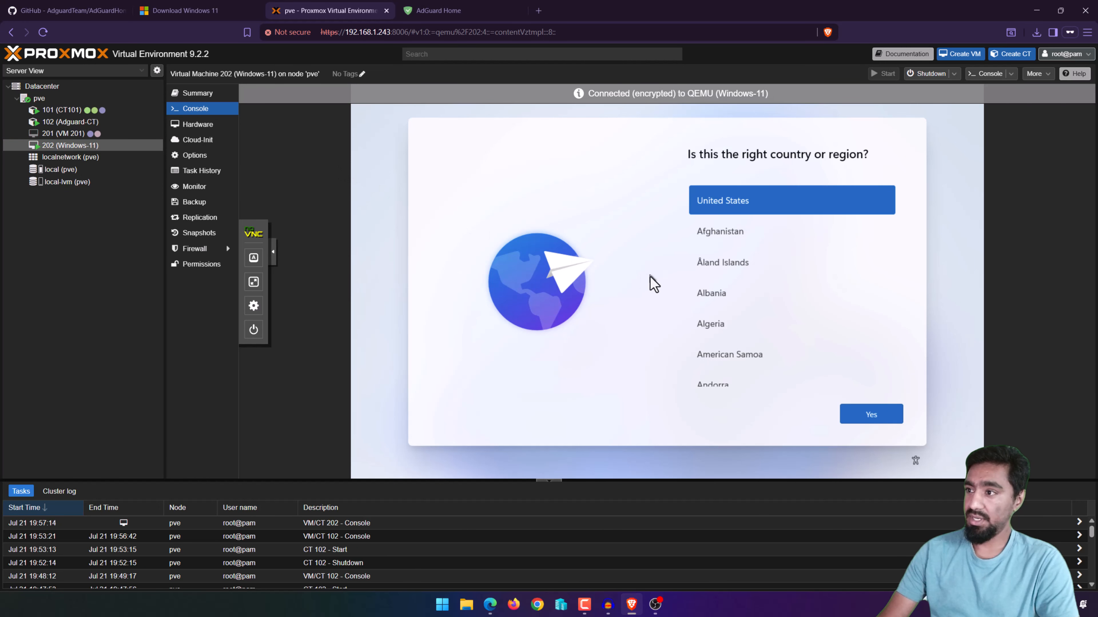
left_click(869, 414)
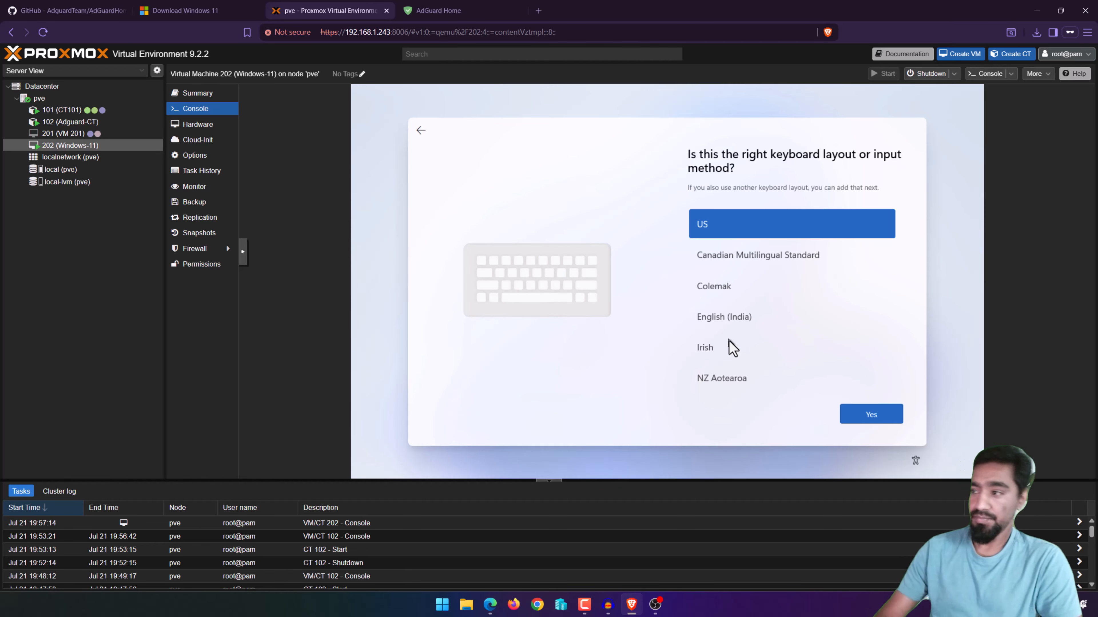
left_click(859, 418)
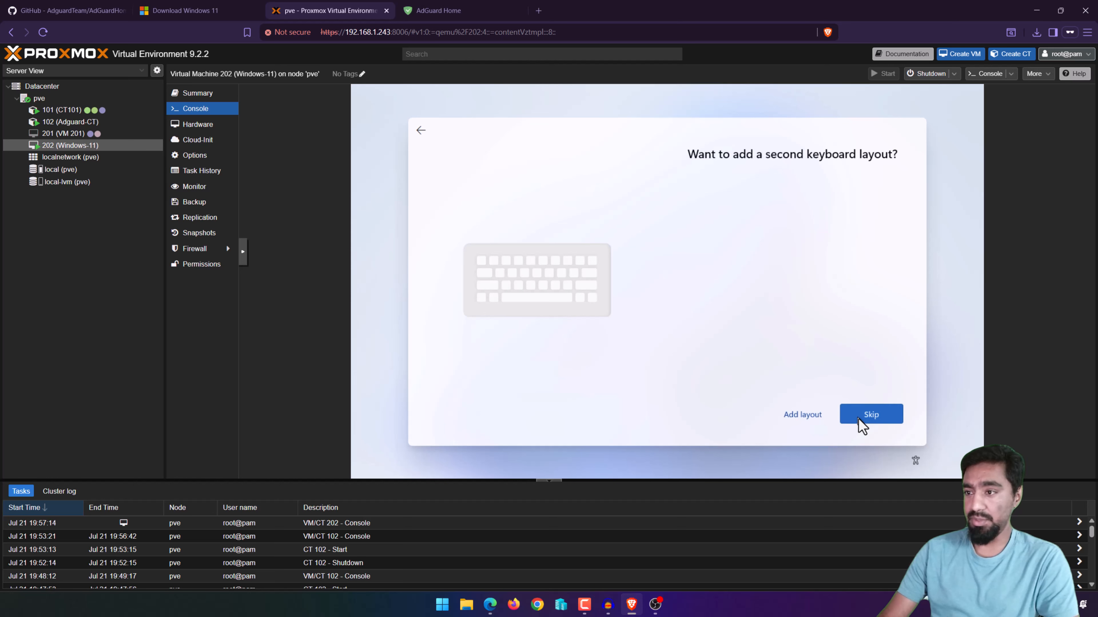
left_click(869, 419)
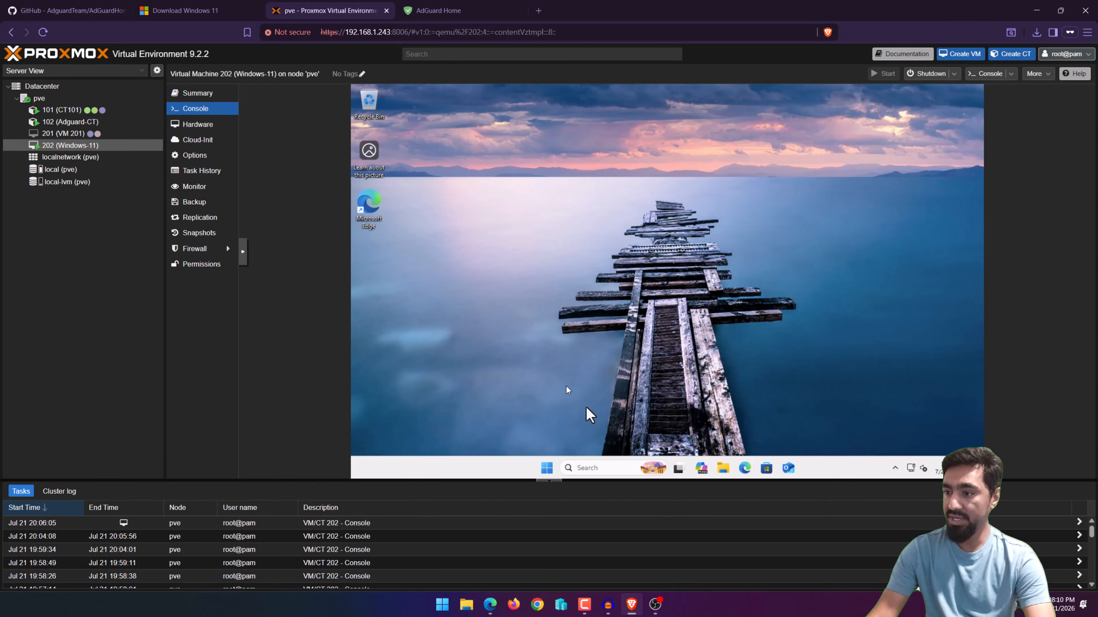
- Run ncpa.cpl in the Windows 11 guest and enable manual DNS server addresses in Ethernet 2's IPv4 properties
left_click(598, 463)
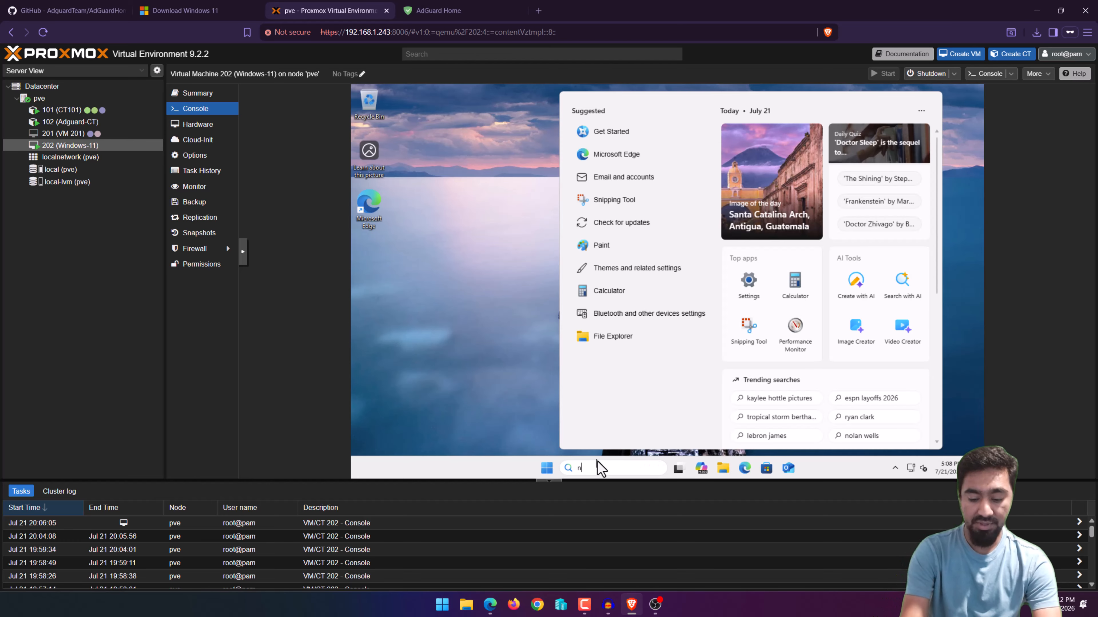
type("n")
type("cpa.cpl")
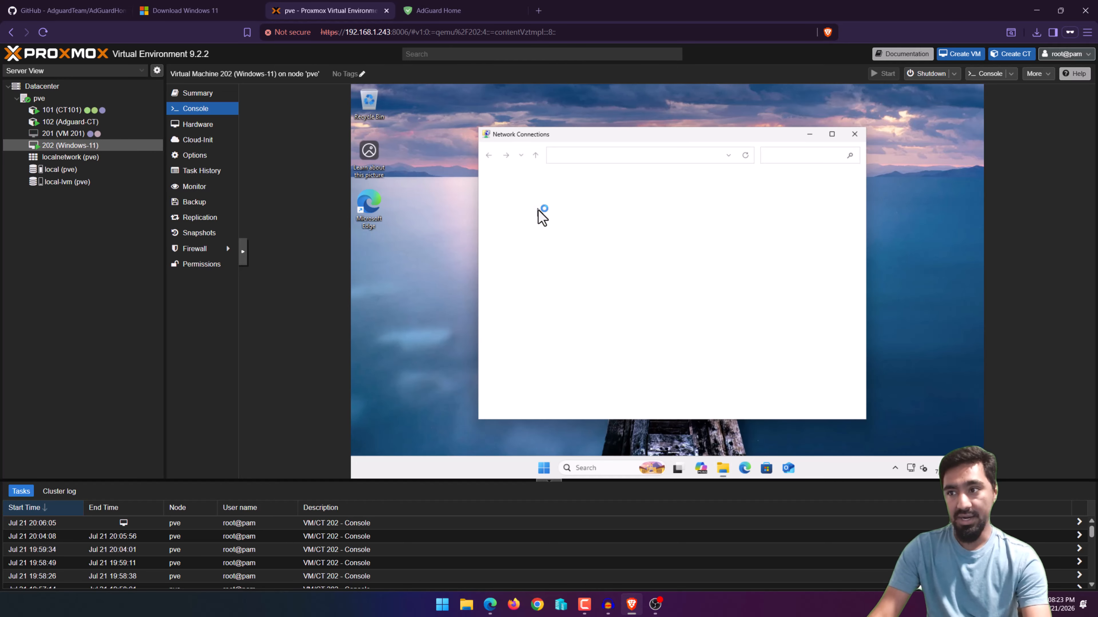
double_click(540, 212)
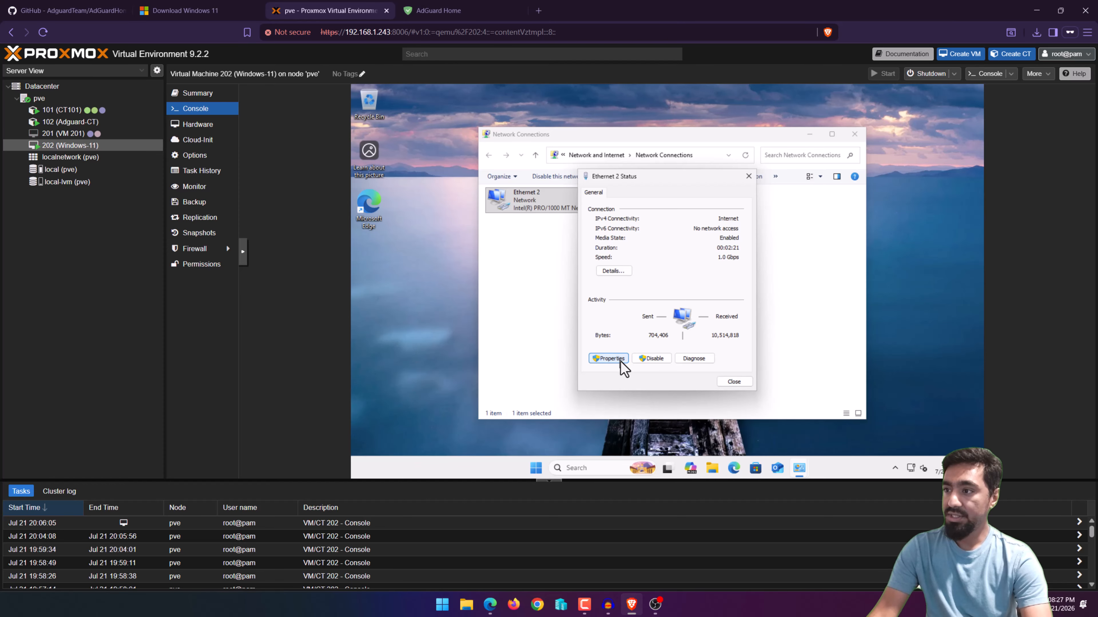
left_click(621, 359)
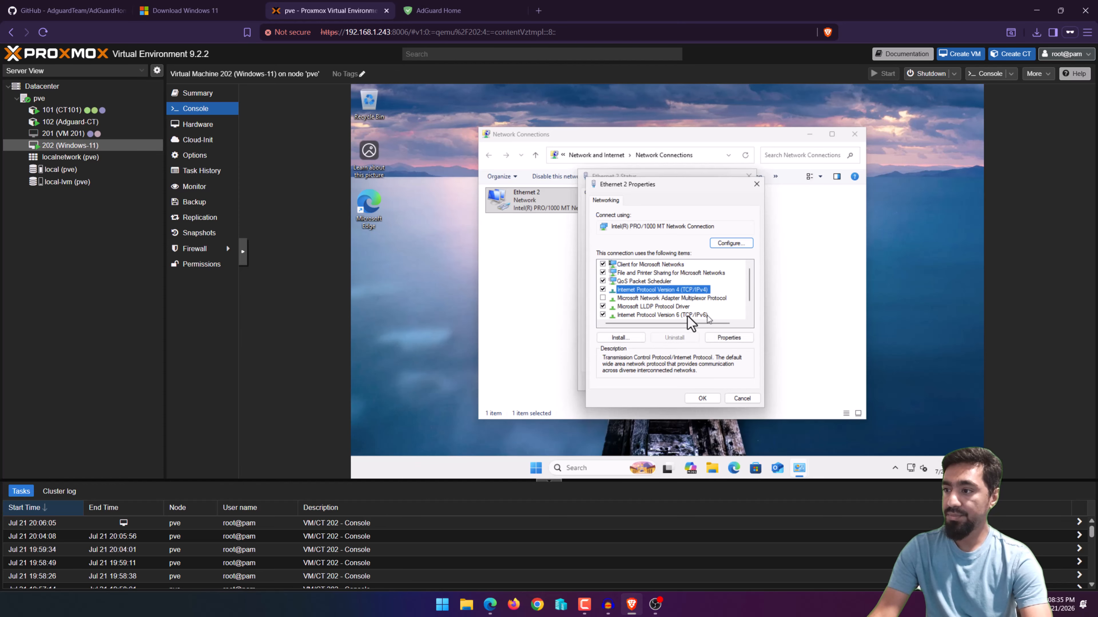
double_click(657, 288)
left_click(666, 363)
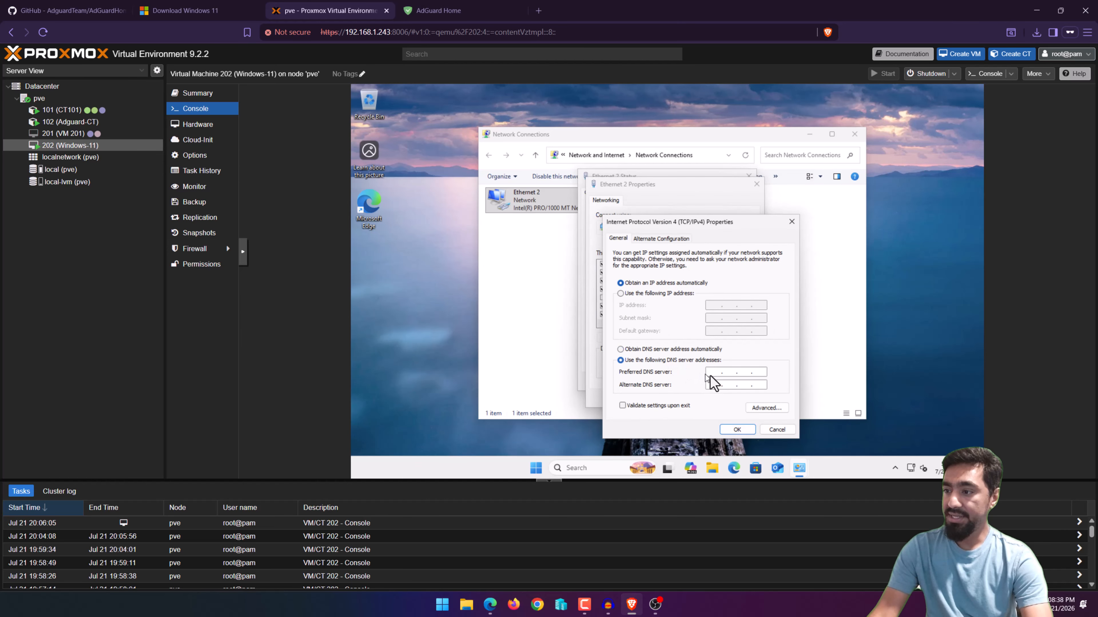
- Check the AdGuard Home address, set the guest's preferred DNS server to 192.168.1.244, apply it and close Network Connections
left_click(436, 10)
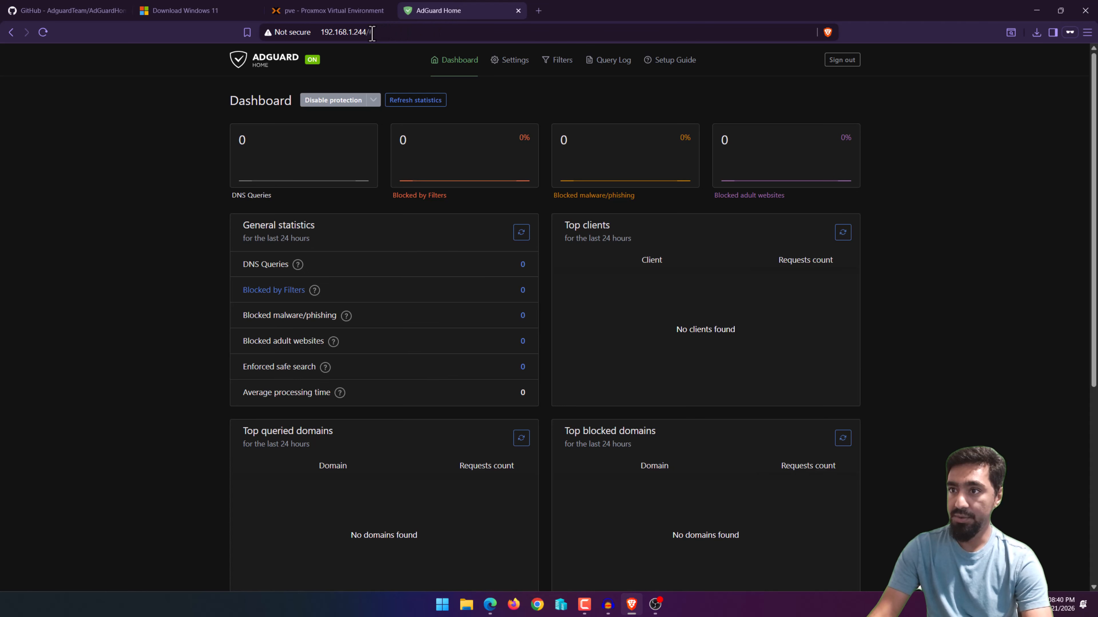
left_click(358, 9)
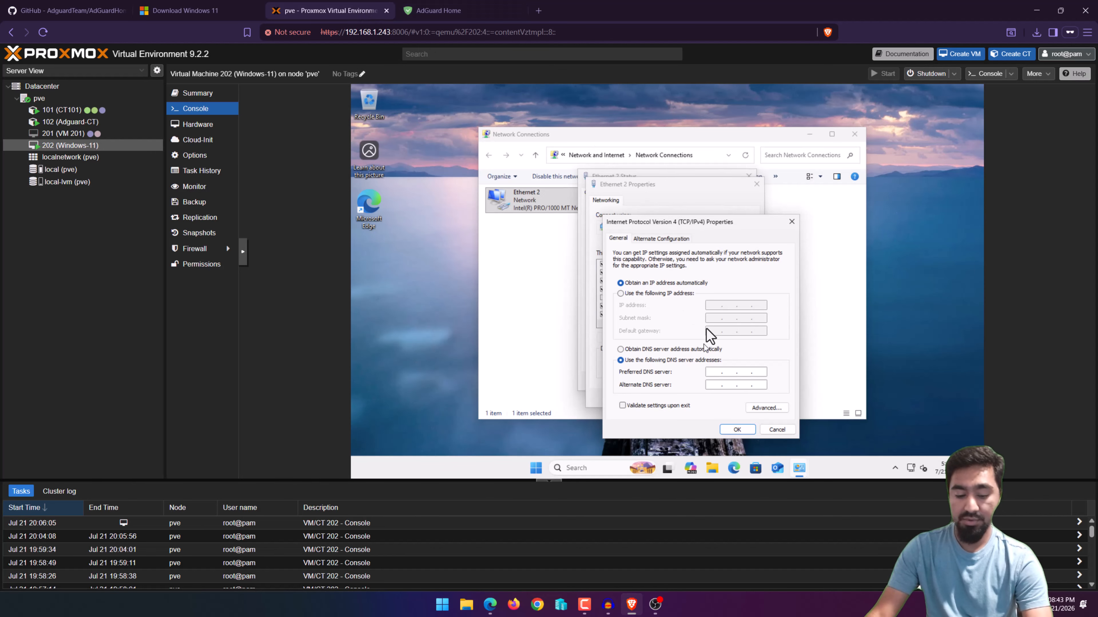
type("192 . ")
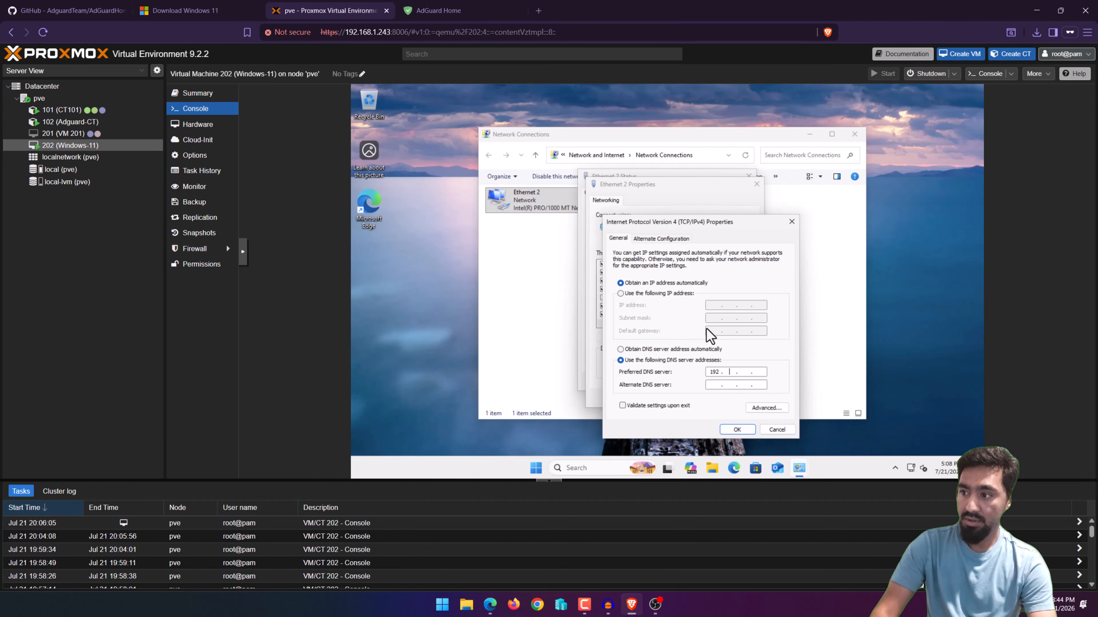
type("168 . 1 . 2")
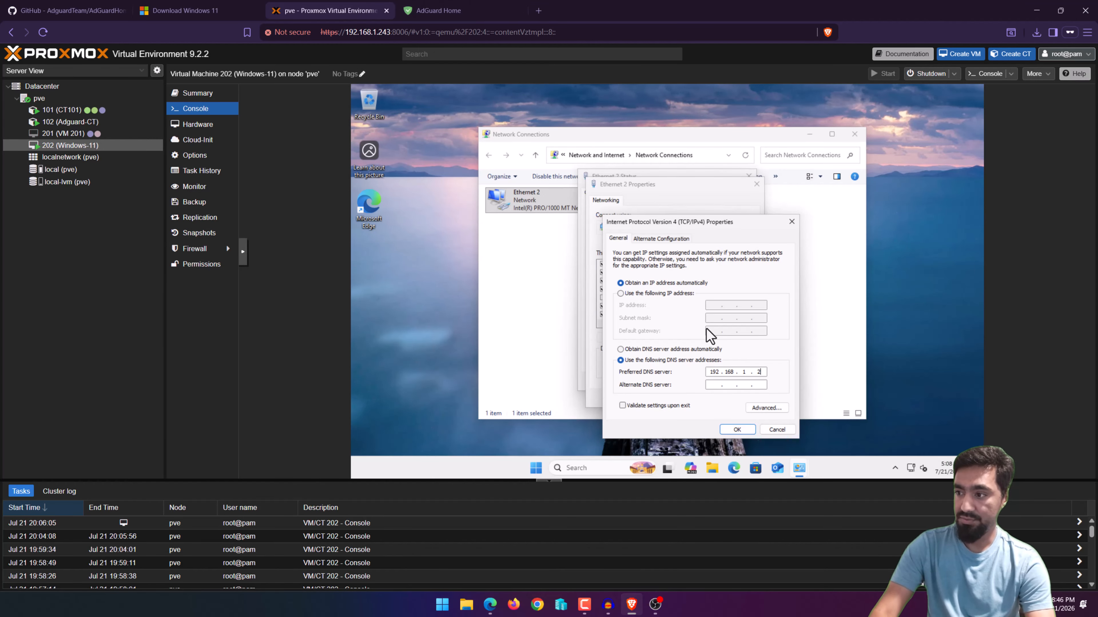
type("44")
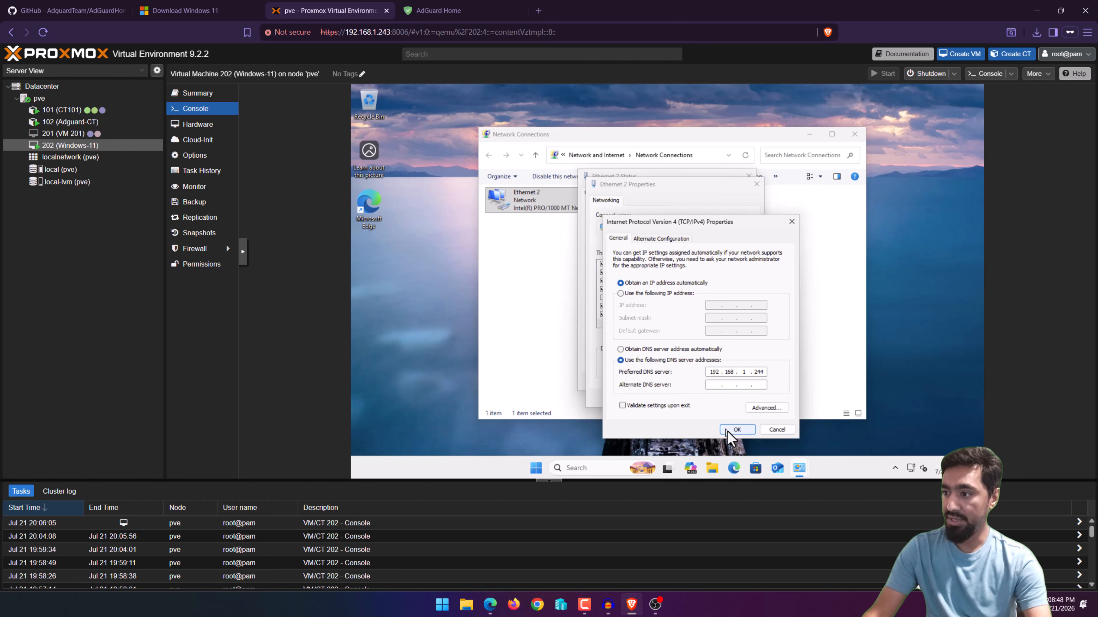
left_click(734, 429)
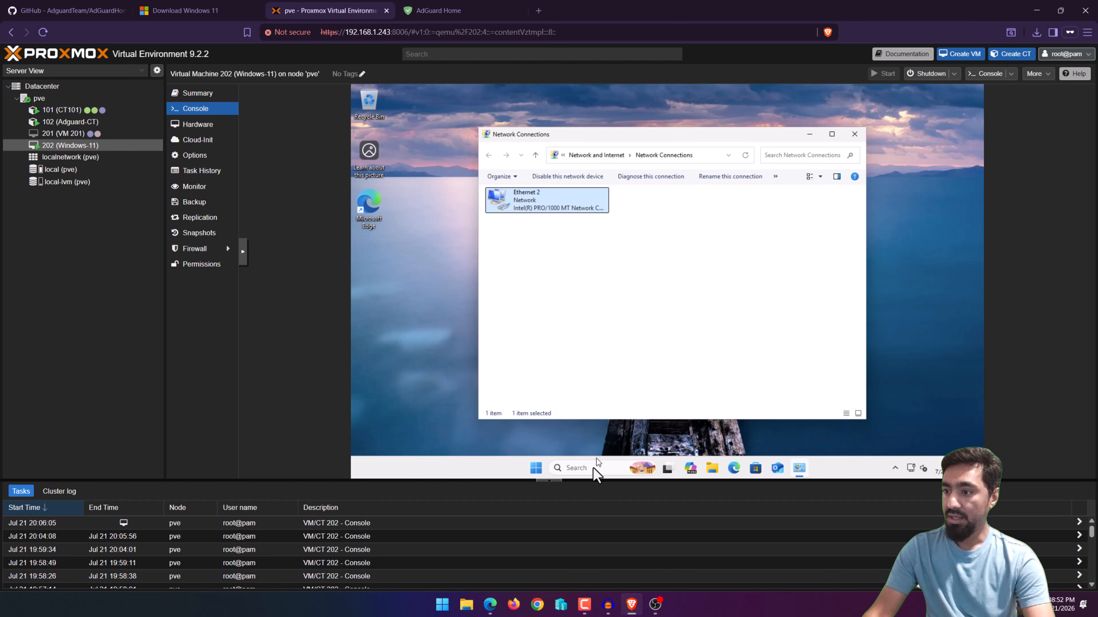
left_click(854, 133)
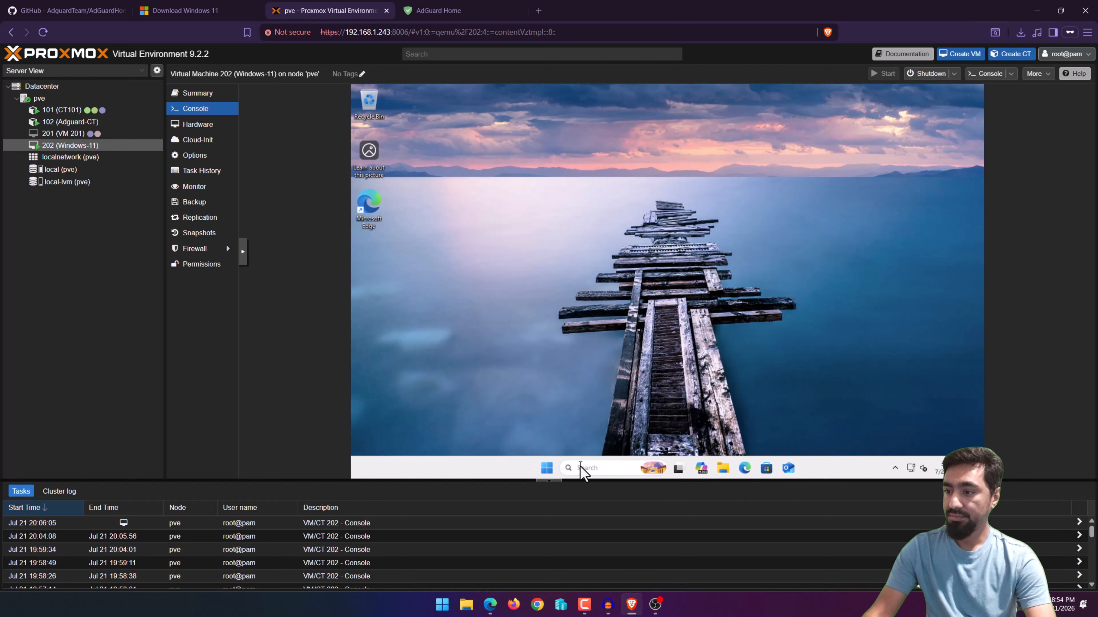
- Open Command Prompt in the Windows 11 guest and flush its DNS cache with ipconfig
left_click(581, 468)
type("cmd")
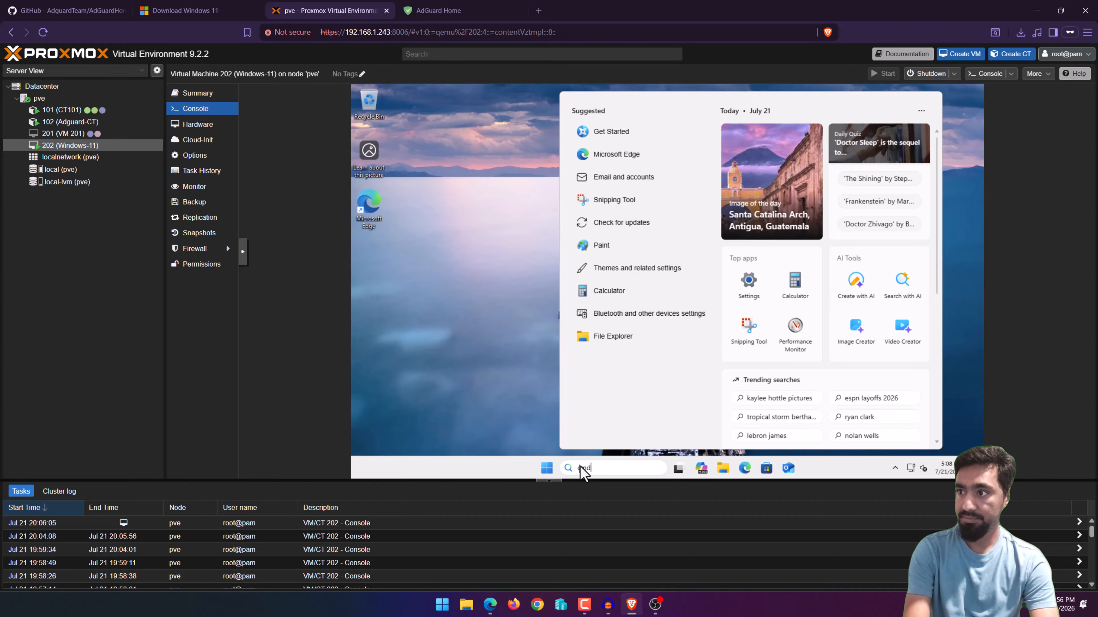
key("Return")
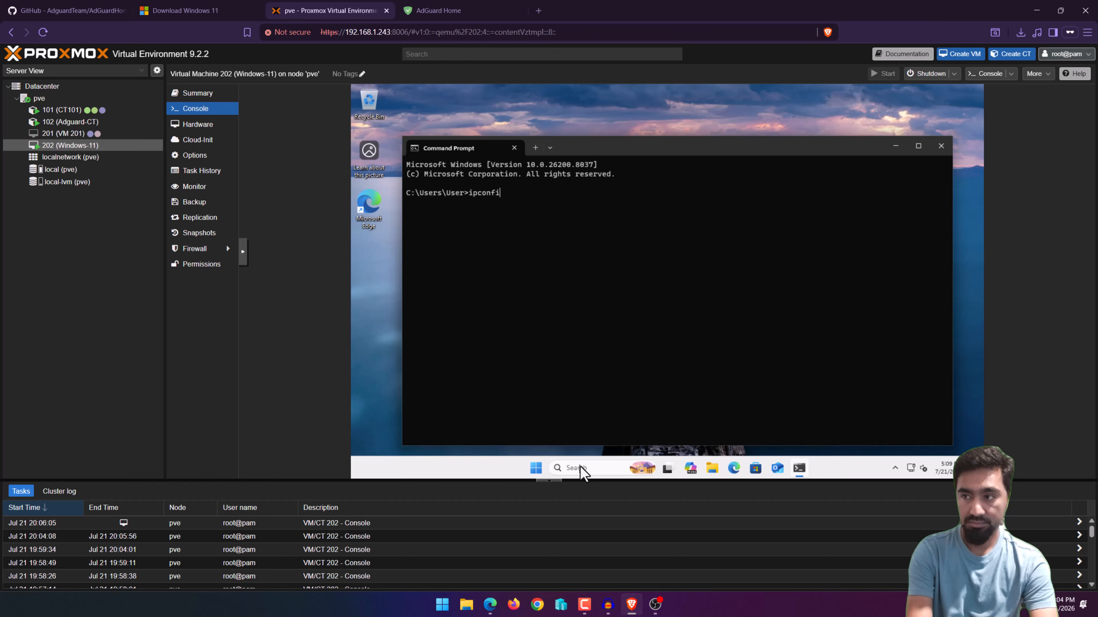
type("lush")
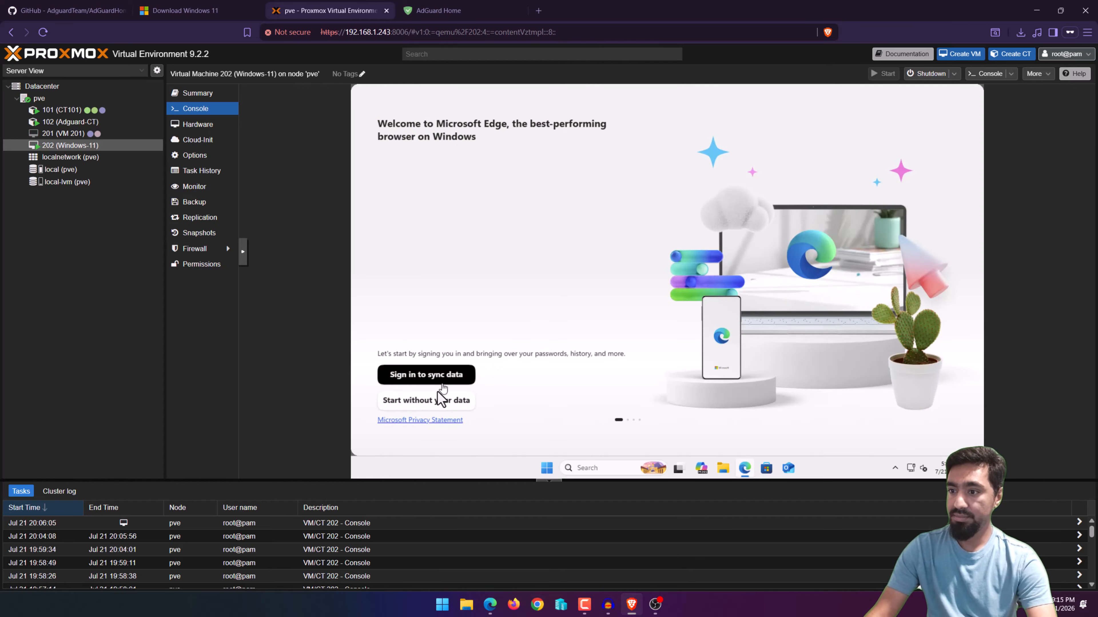
- Load msn.com in the guest's Microsoft Edge, started without synced data, and reload the AdGuard Home dashboard to check its statistics
left_click(432, 399)
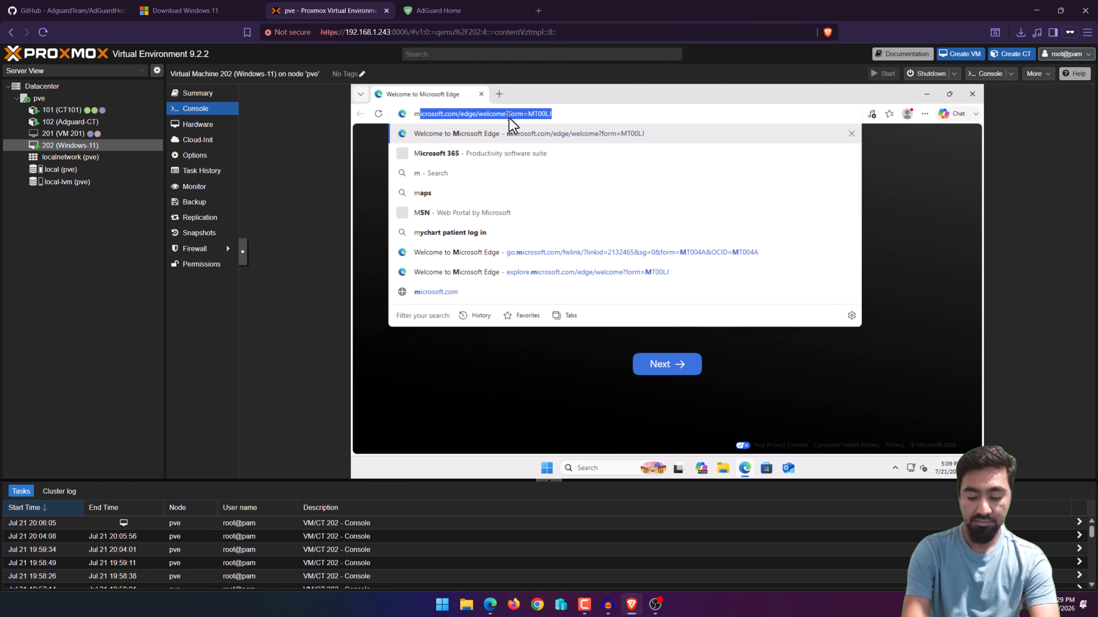
type("sn.com")
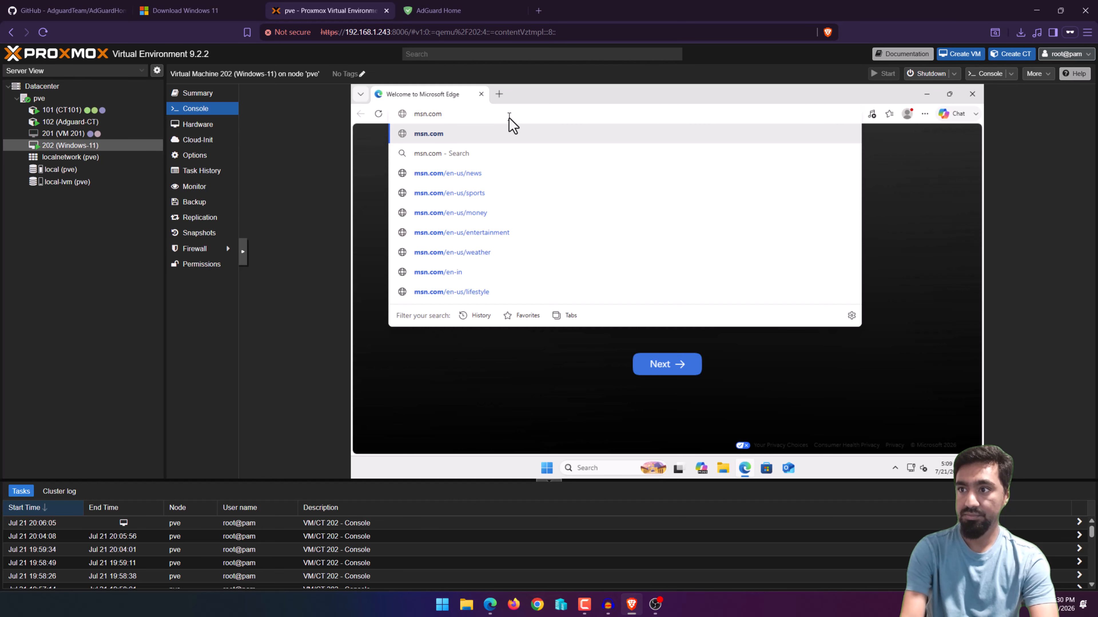
key("Return")
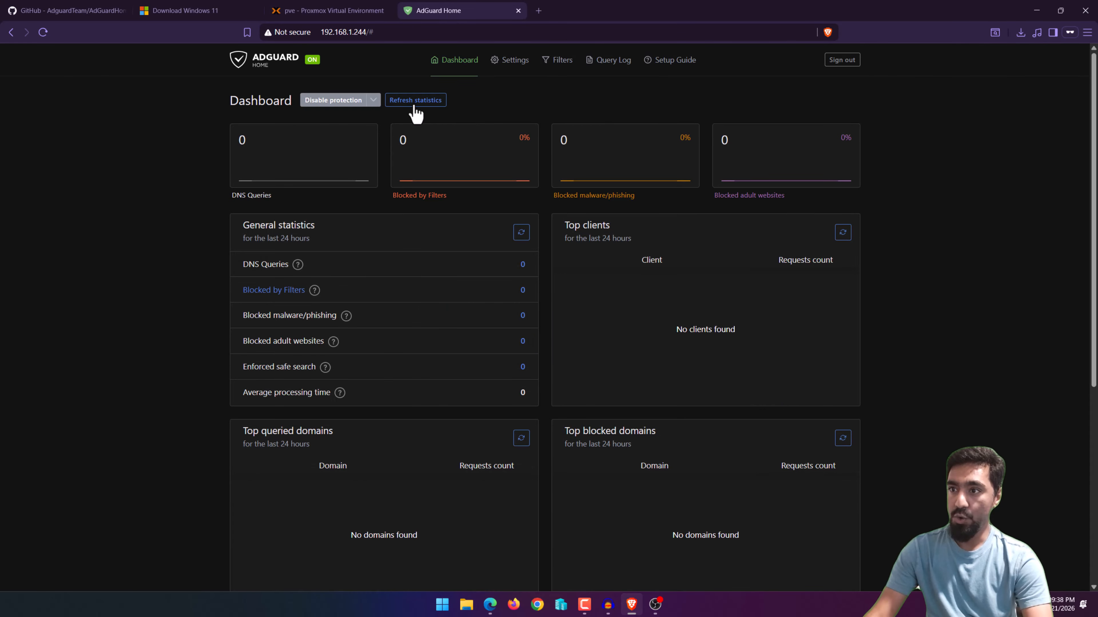
key("F5")
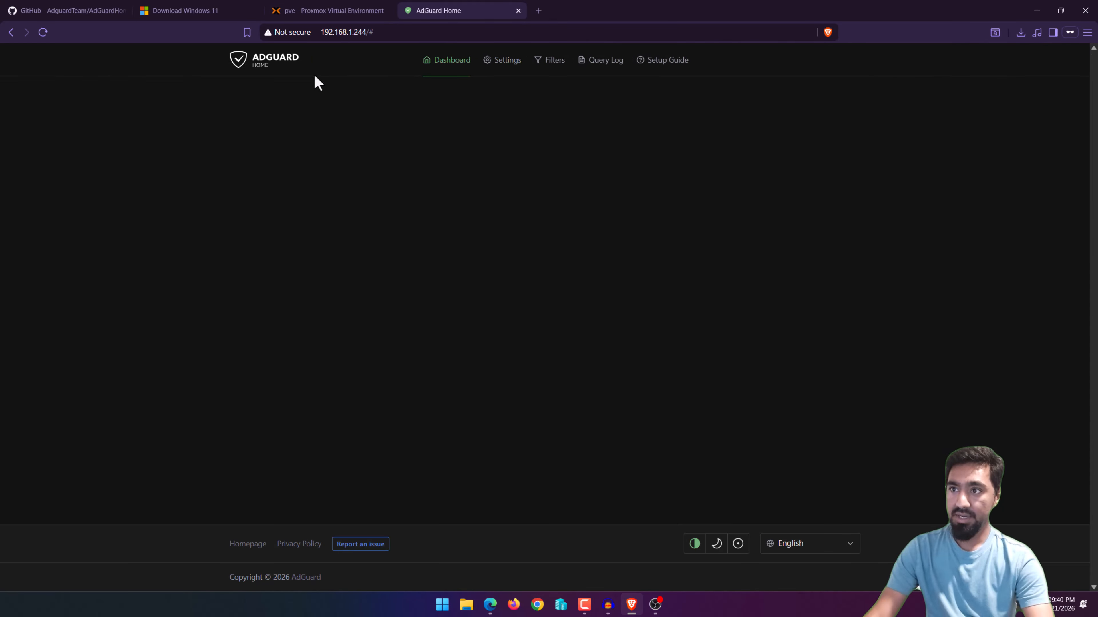